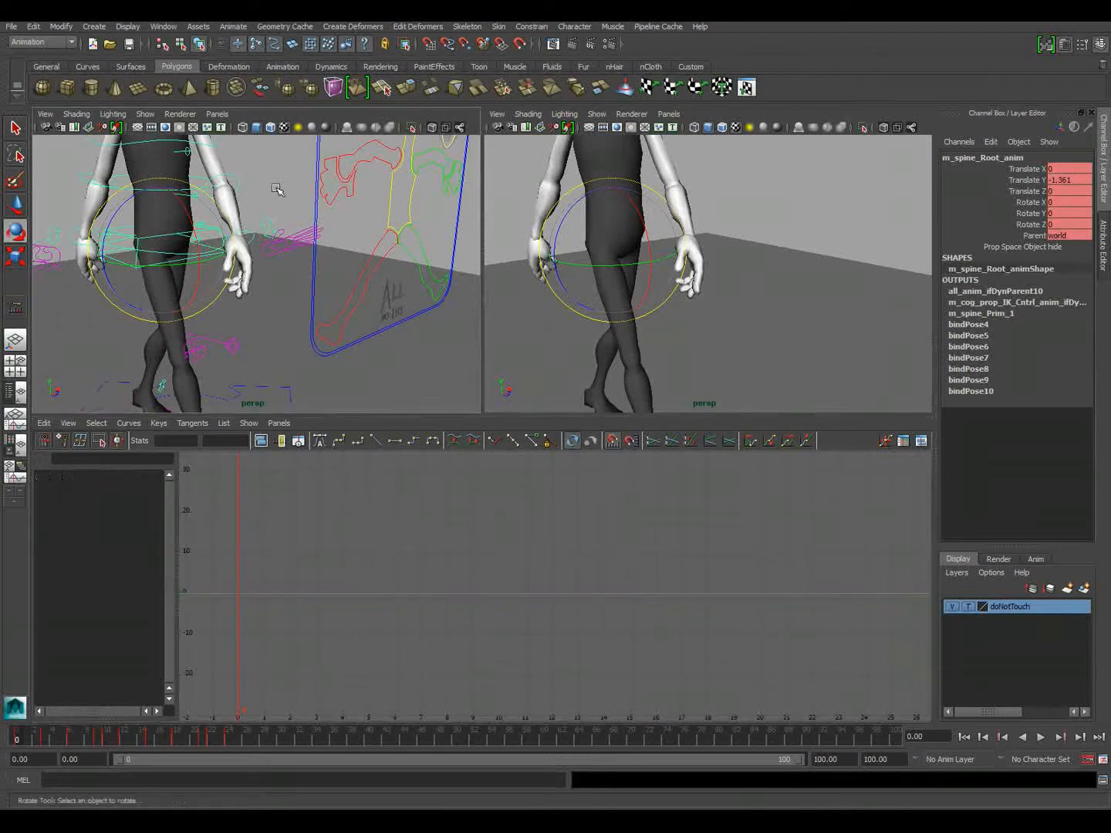
Select the spine root control at the hips and isolate its Rotate Z curve, framed in the graph editor
click(157, 253)
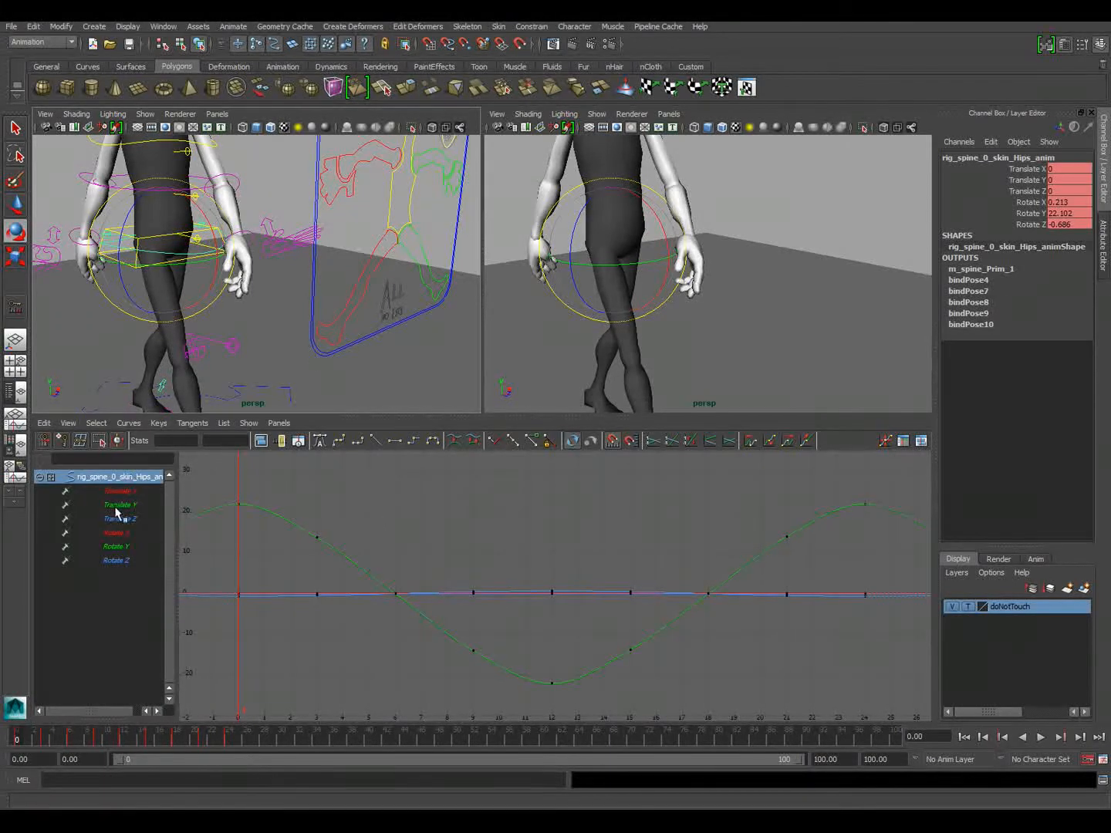
click(121, 534)
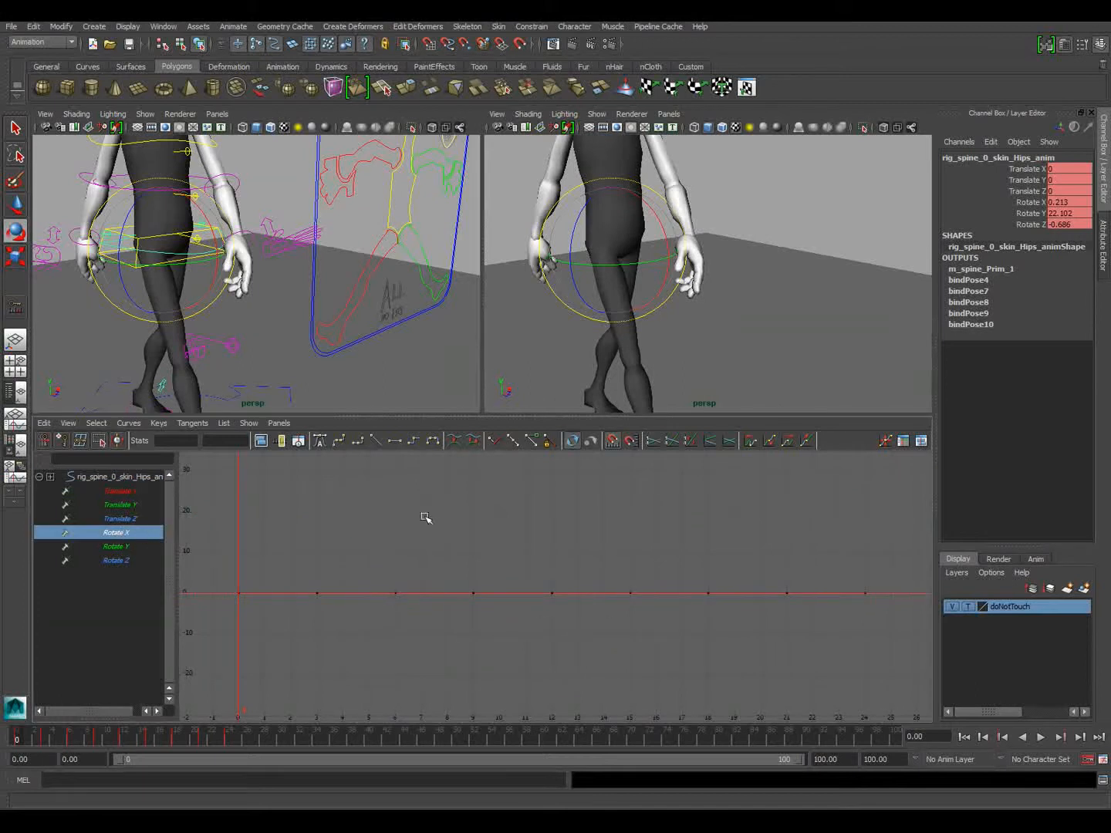
click(169, 233)
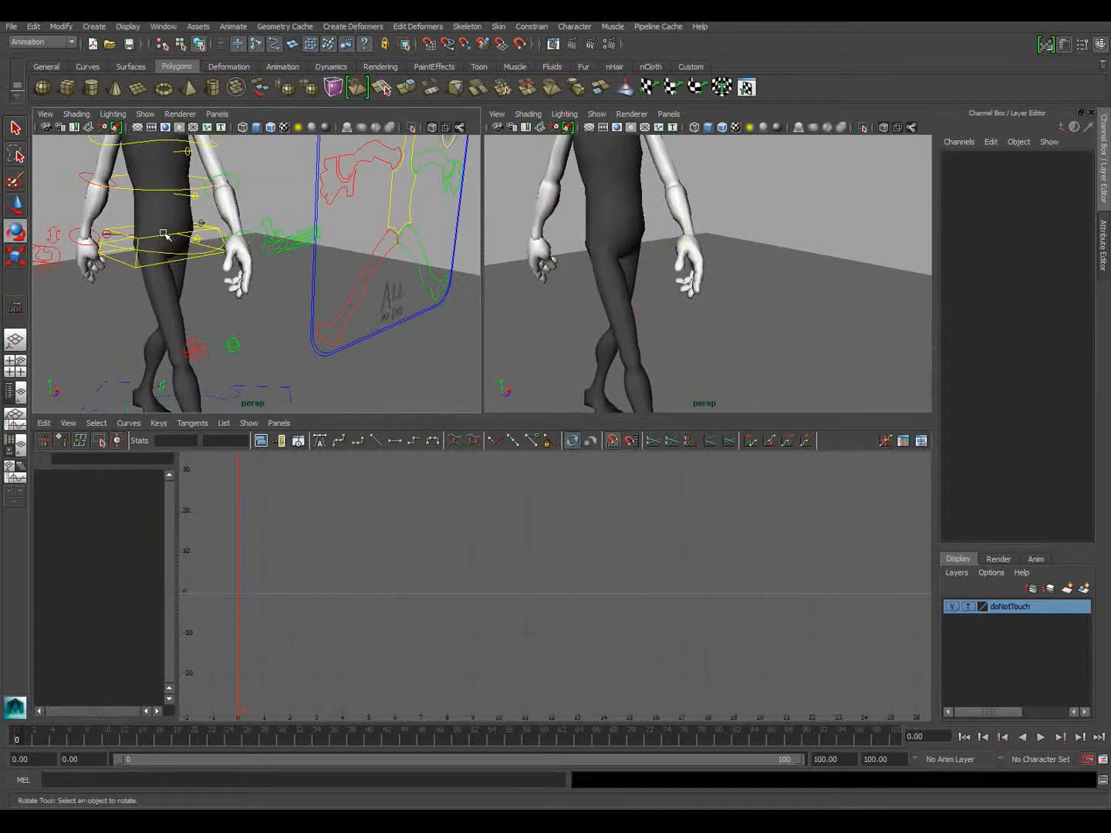
click(165, 235)
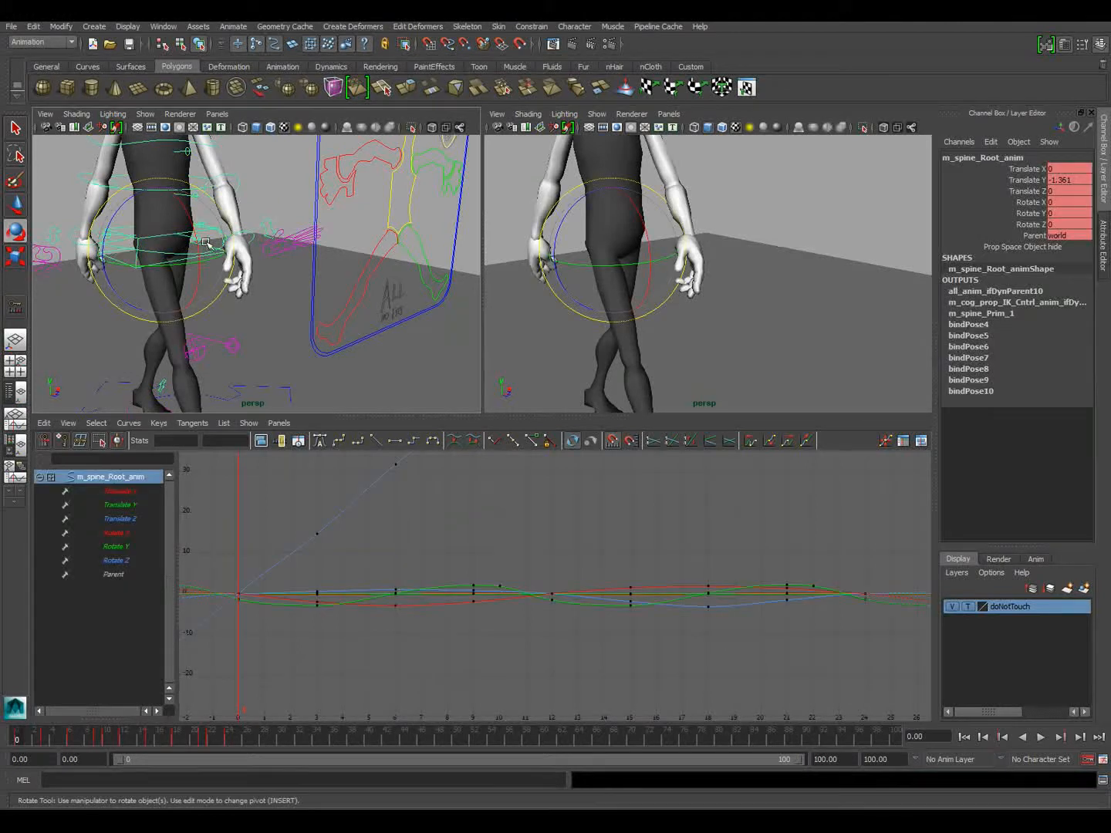
click(117, 562)
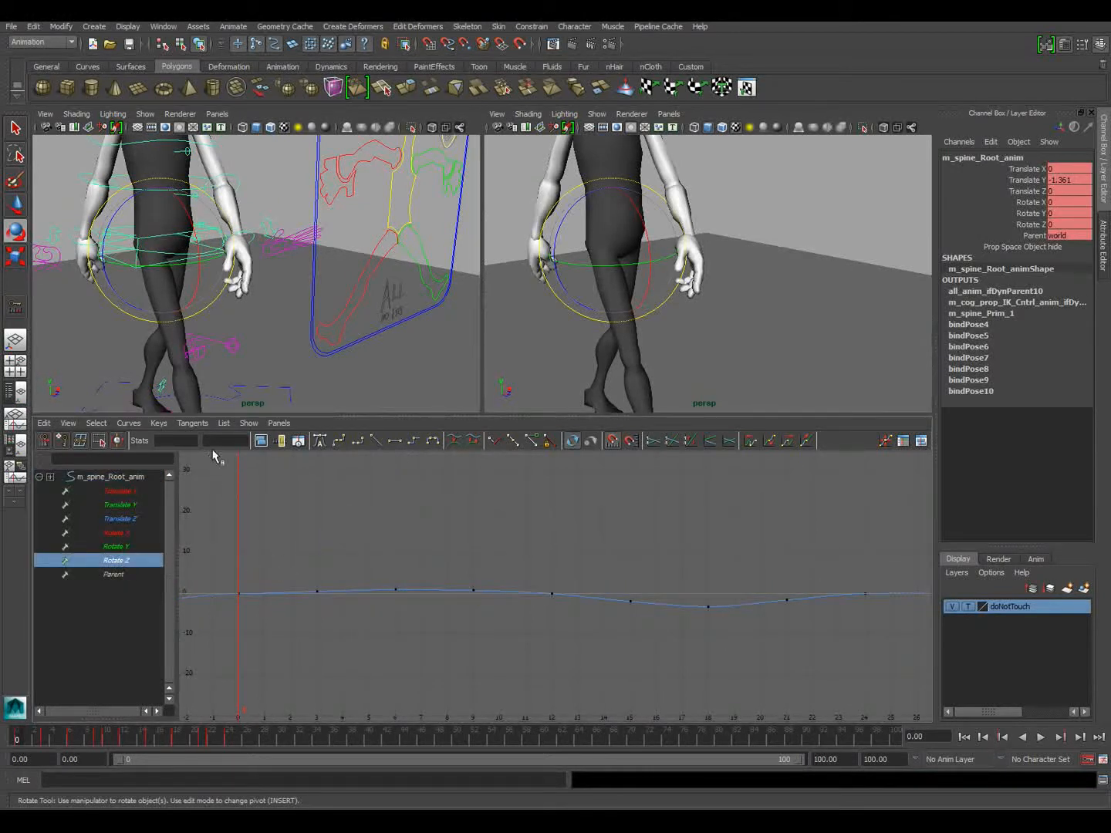
key(f)
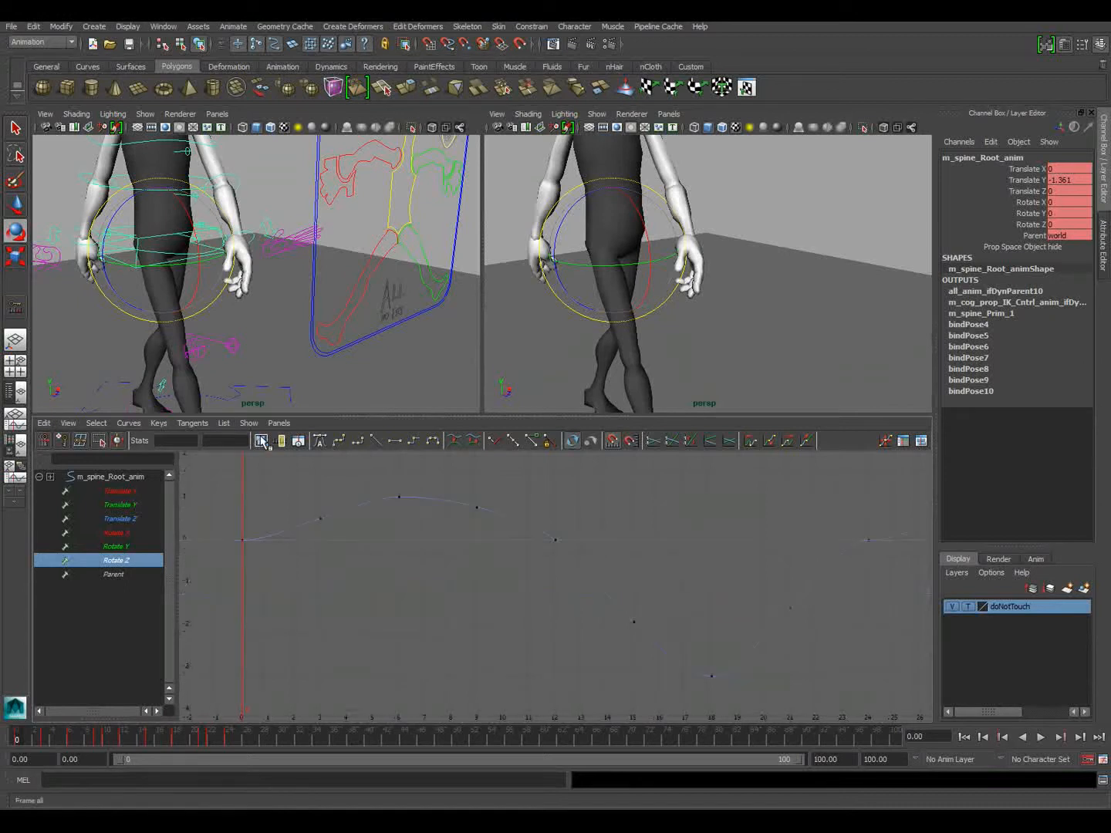
Steepen the Rotate Z tangents on the keys at frames 0 and 24 so the curve cycles smoothly
drag(258, 566, 300, 566)
middle_drag(304, 573, 295, 538)
drag(874, 542, 844, 557)
middle_drag(844, 558, 820, 596)
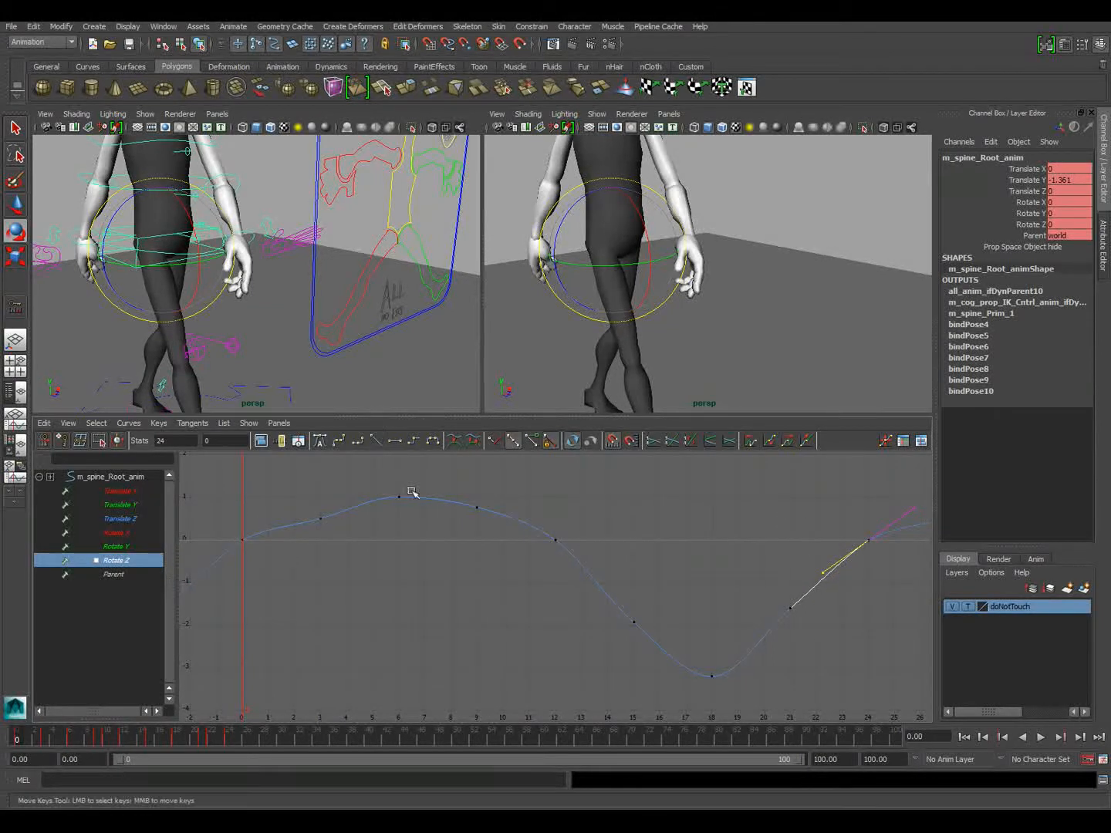
Try lowering the Rotate Z key at frame 0 and undo the edit
drag(210, 515, 292, 581)
middle_drag(291, 588, 284, 672)
key(ctrl+z)
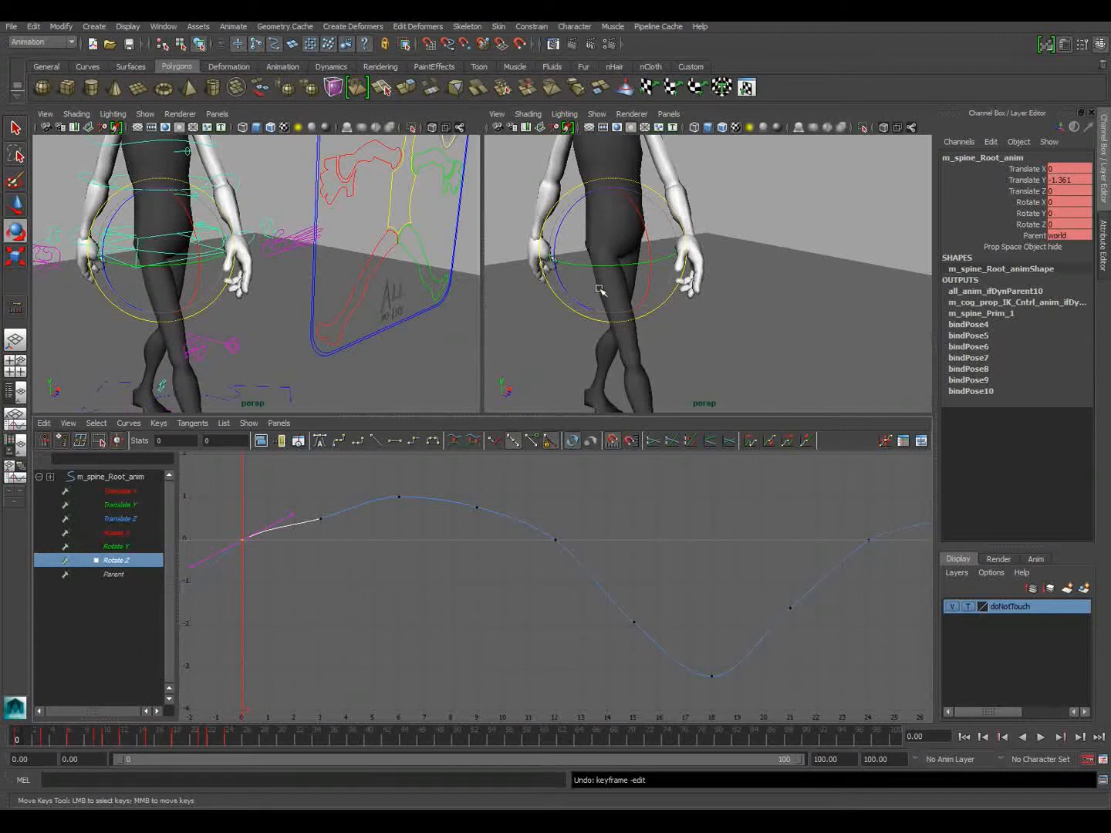
Show the character from the front in the second viewport using the orthographic front camera
alt+drag(385, 333, 340, 323)
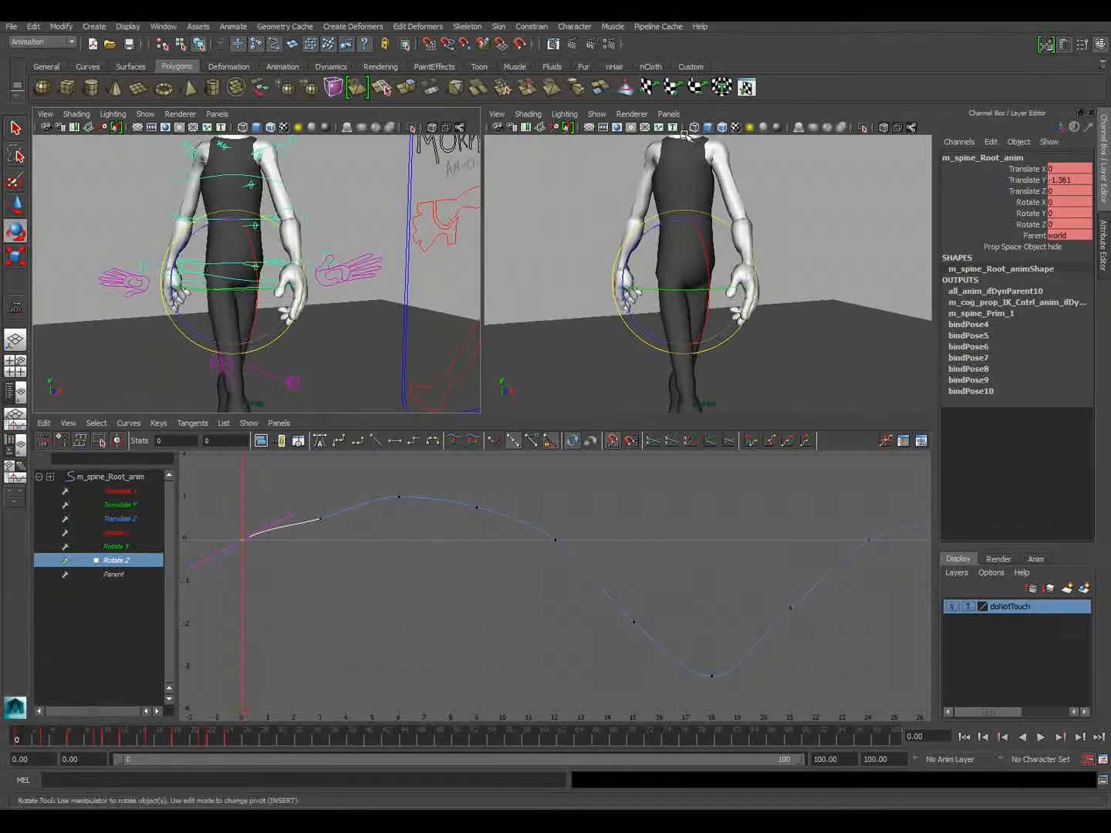
click(641, 114)
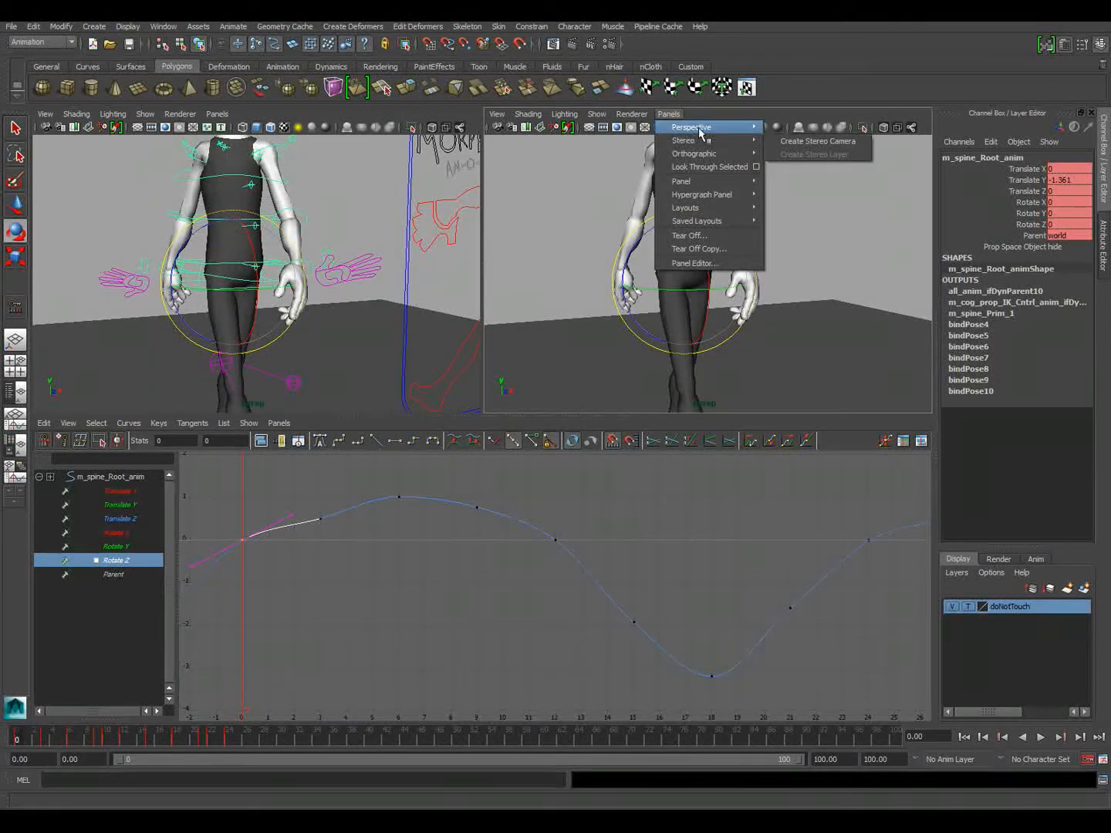
mouse_move(703, 155)
click(783, 156)
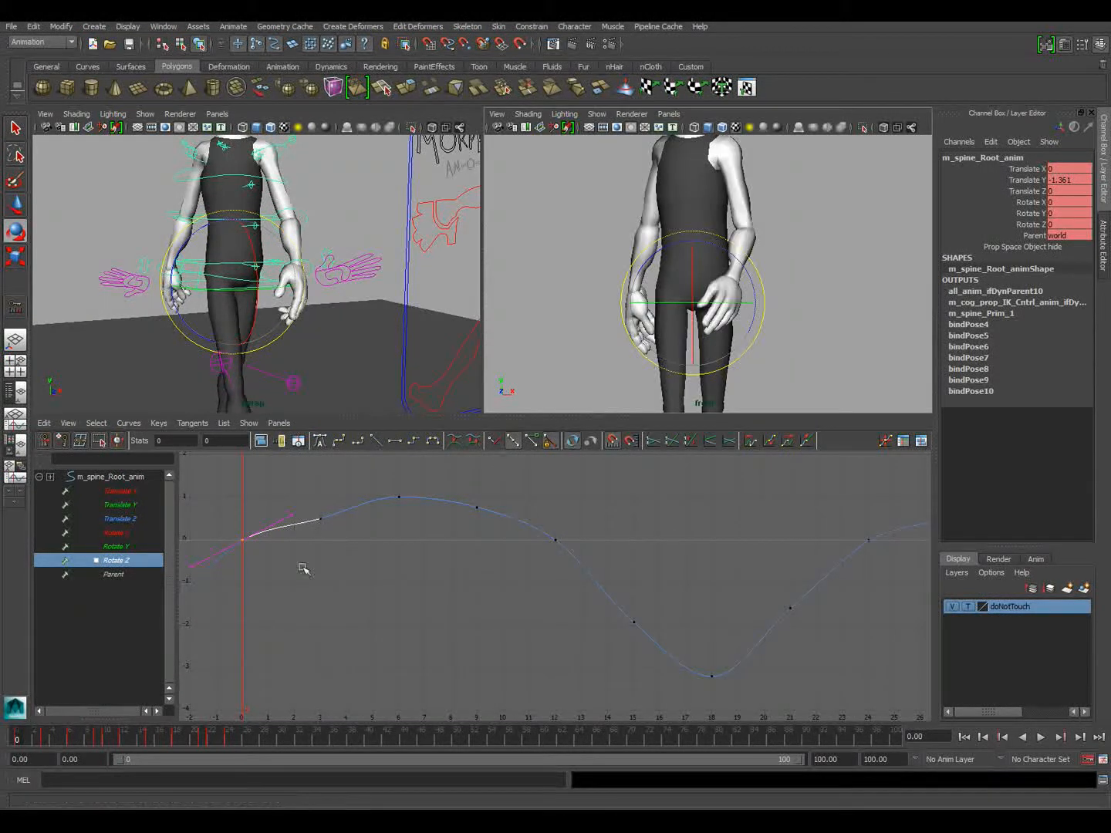
At frame 6, raise the Rotate Z peak to about 2.43, raising the neighbouring keys at frames 3 and 9 as well
drag(21, 739, 71, 743)
drag(386, 465, 432, 588)
mouse_move(431, 588)
middle_down()
mouse_move(444, 551)
mouse_move(436, 601)
mouse_move(437, 588)
middle_up()
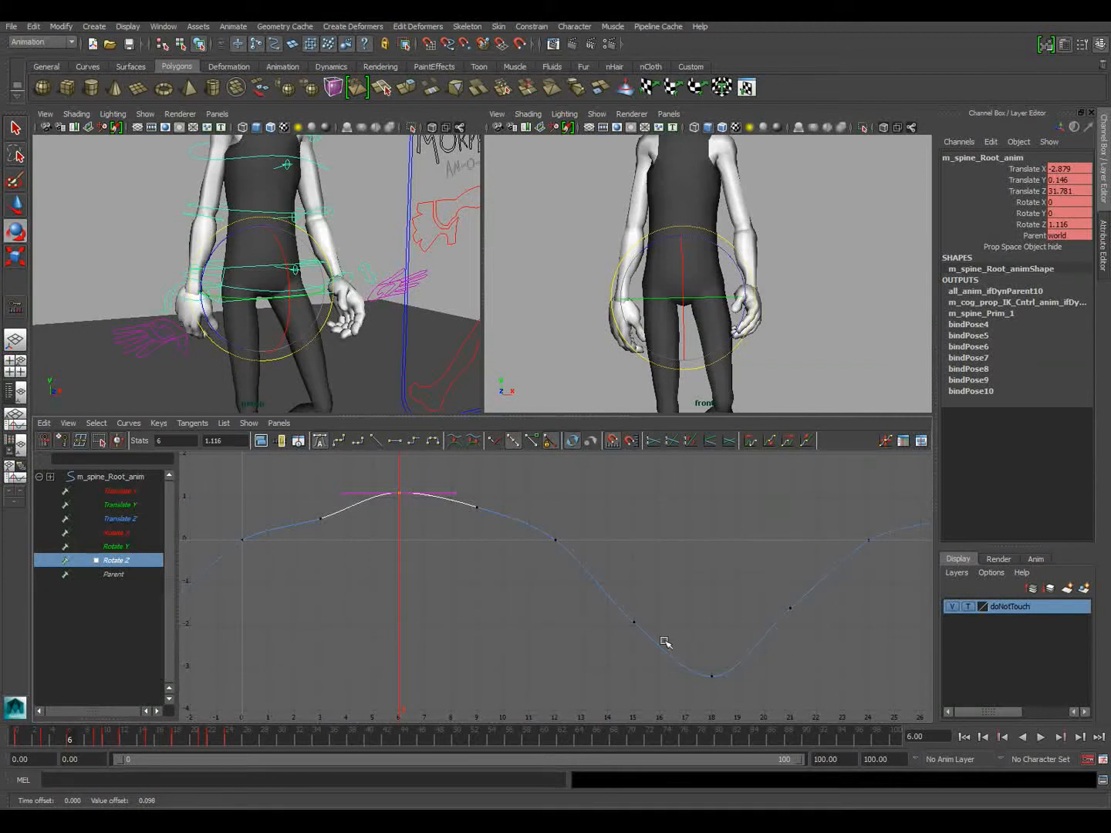
mouse_move(101, 739)
mouse_down()
mouse_move(189, 745)
mouse_move(16, 733)
mouse_move(73, 714)
mouse_up()
alt+right_drag(451, 618, 431, 608)
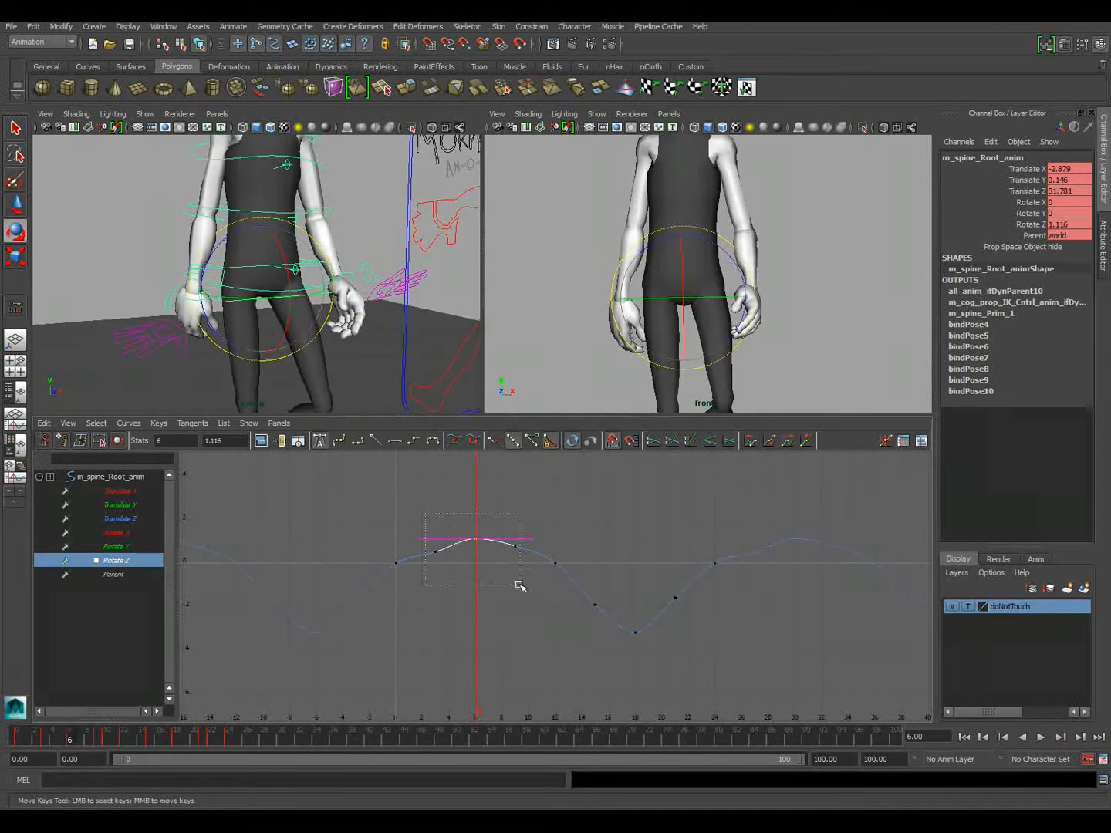
drag(518, 585, 518, 587)
mouse_move(518, 600)
middle_down()
mouse_move(515, 555)
mouse_move(510, 587)
middle_up()
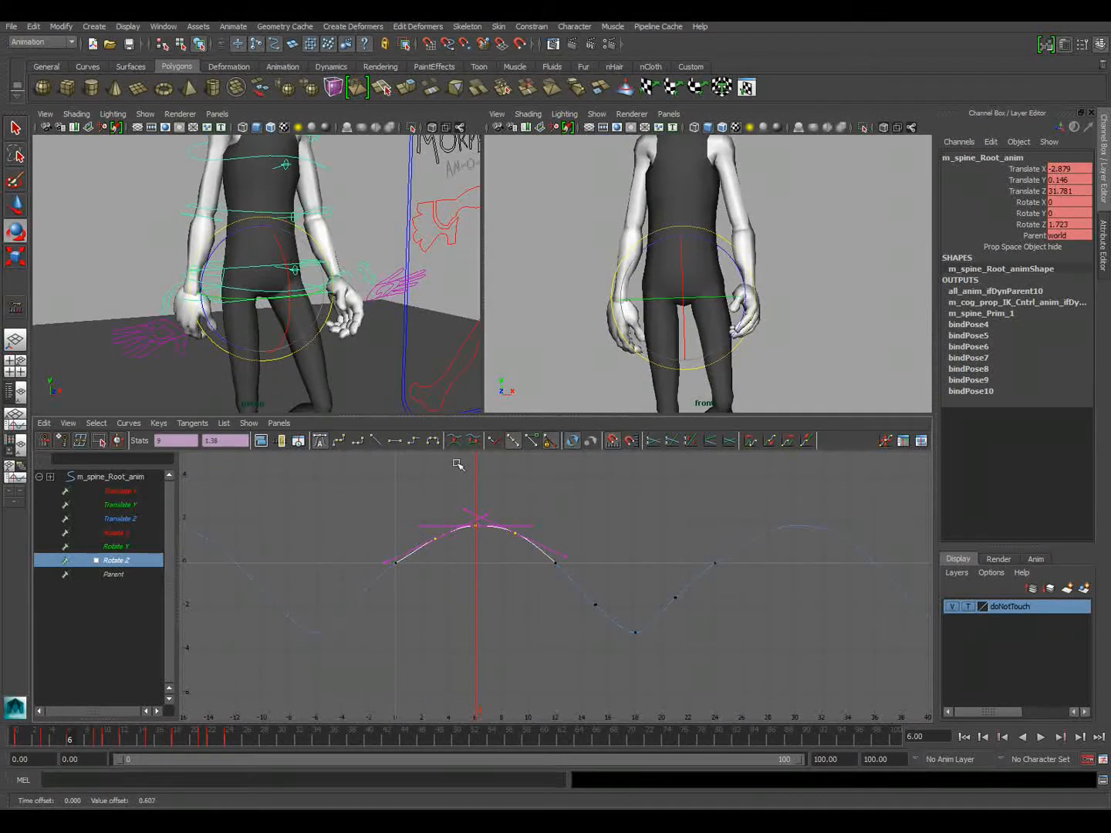
click(457, 465)
drag(462, 510, 489, 542)
middle_drag(493, 595, 493, 579)
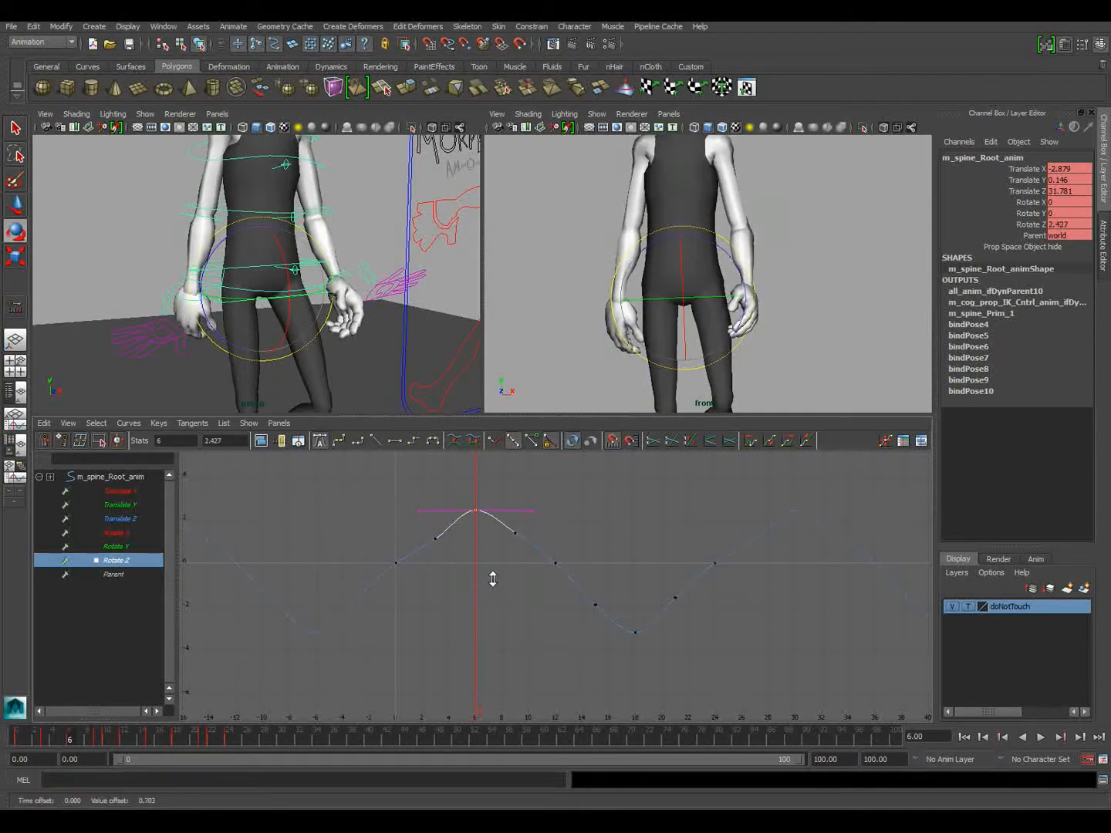
Round out the Rotate Z arcs by raising the keys at frames 3 and 9 and lowering those at frames 15 and 21
drag(515, 563, 516, 564)
middle_drag(516, 563, 520, 569)
drag(681, 607, 698, 608)
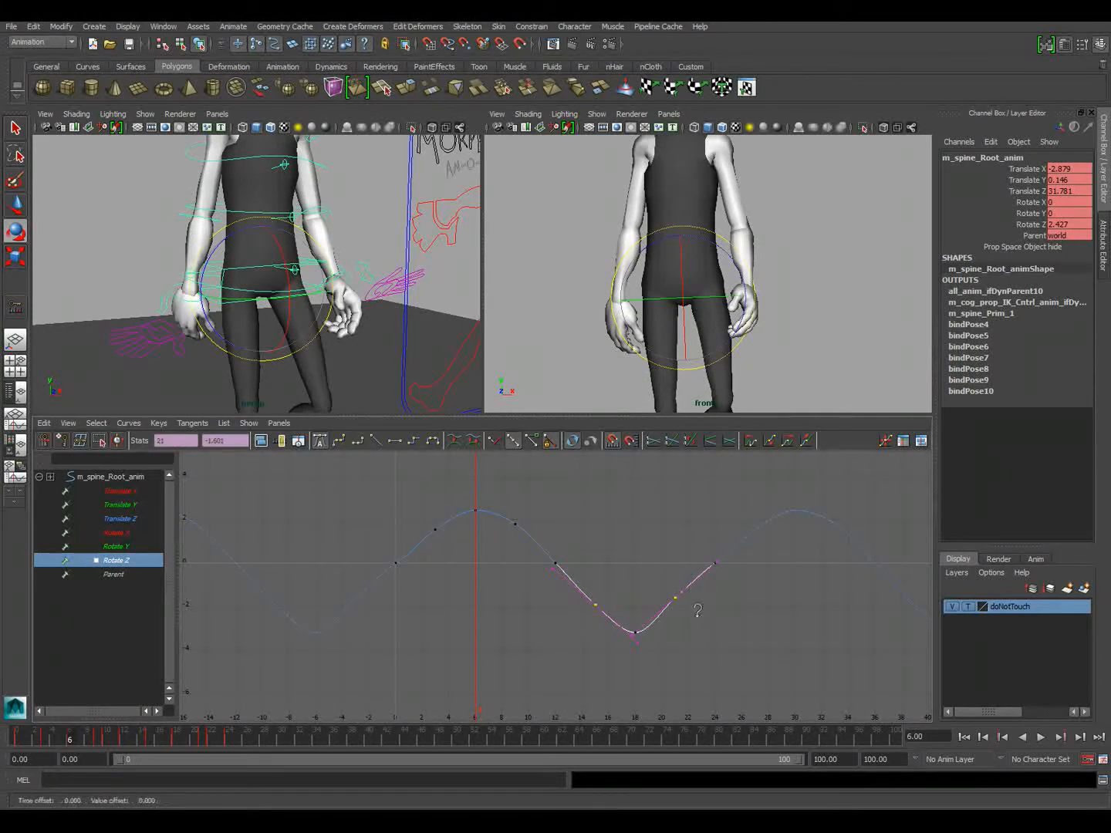
drag(428, 528, 543, 542)
middle_drag(503, 555, 504, 554)
drag(735, 568, 735, 567)
middle_drag(691, 587, 714, 606)
Steepen the tangent of the Rotate Z key at frame 0 to line up with the frame 3 key
drag(375, 549, 423, 579)
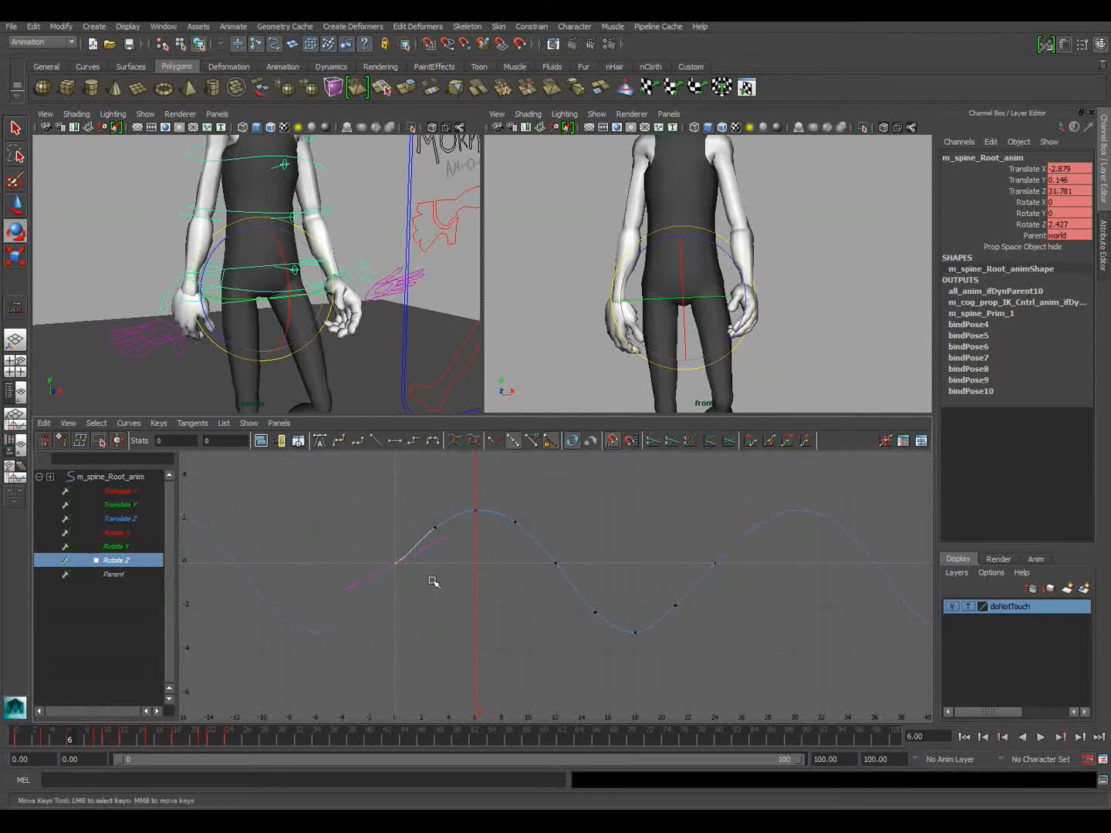
middle_drag(434, 555, 429, 550)
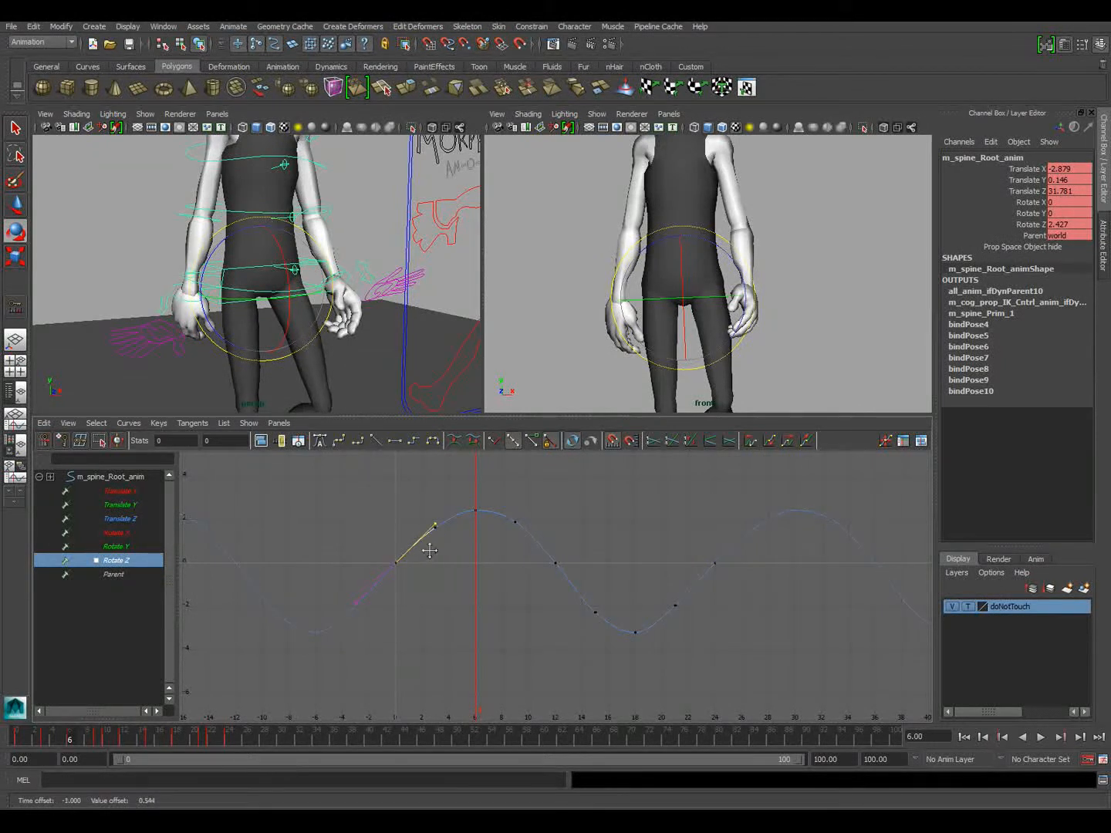
scroll(643, 614, up, 3)
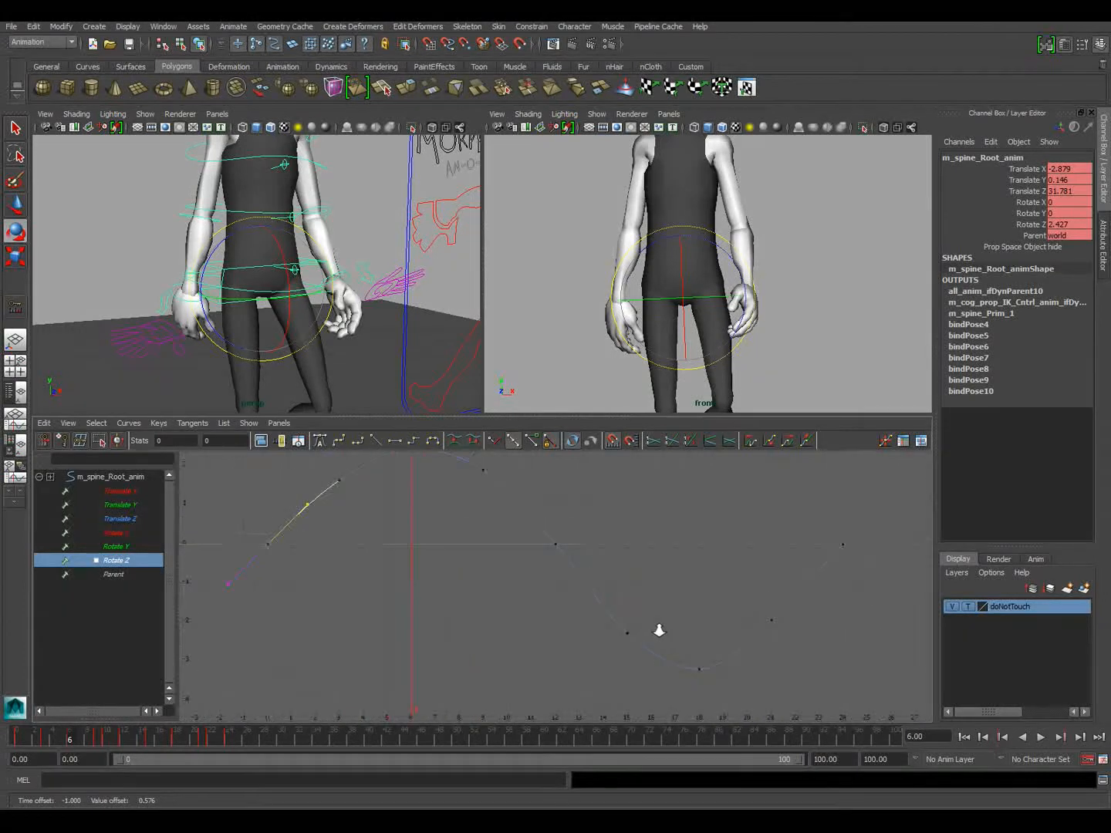
alt+middle_drag(571, 589, 491, 593)
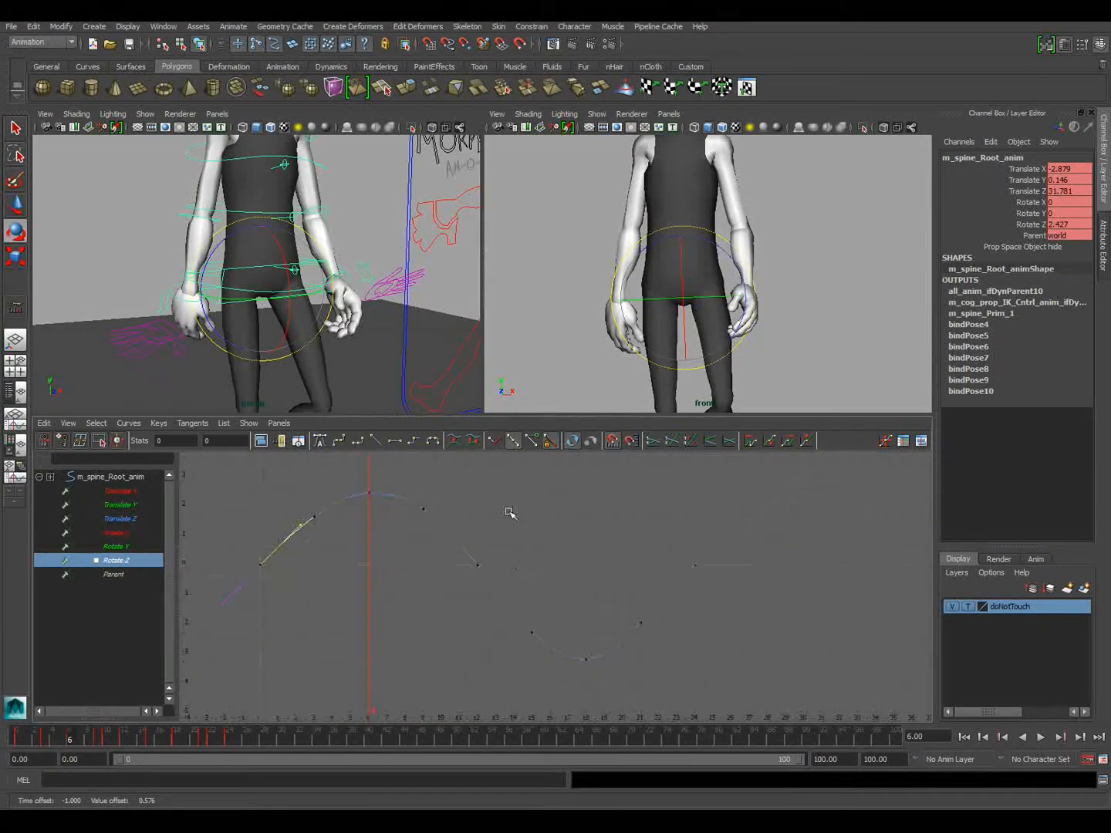
Play back the walk, stop it and return to frame 6 to examine the hip tilt from several perspective angles
click(1039, 738)
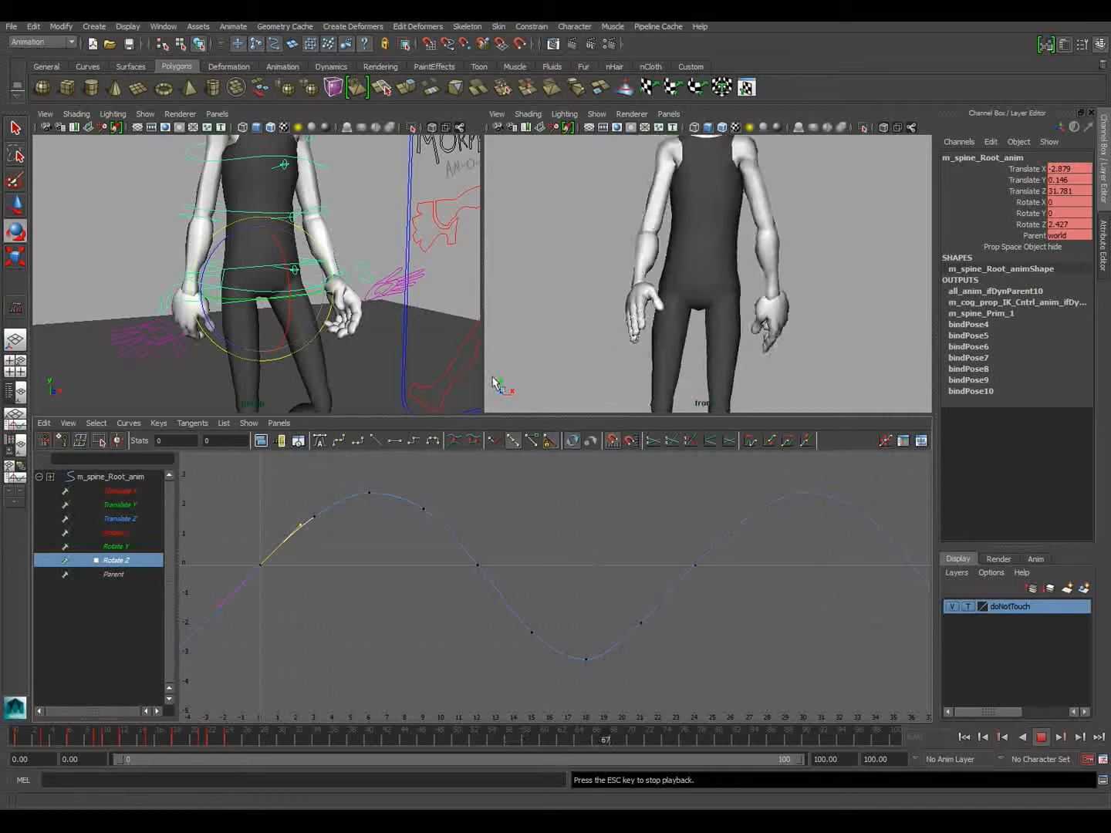
alt+drag(238, 339, 385, 364)
alt+right_drag(384, 365, 0, 219)
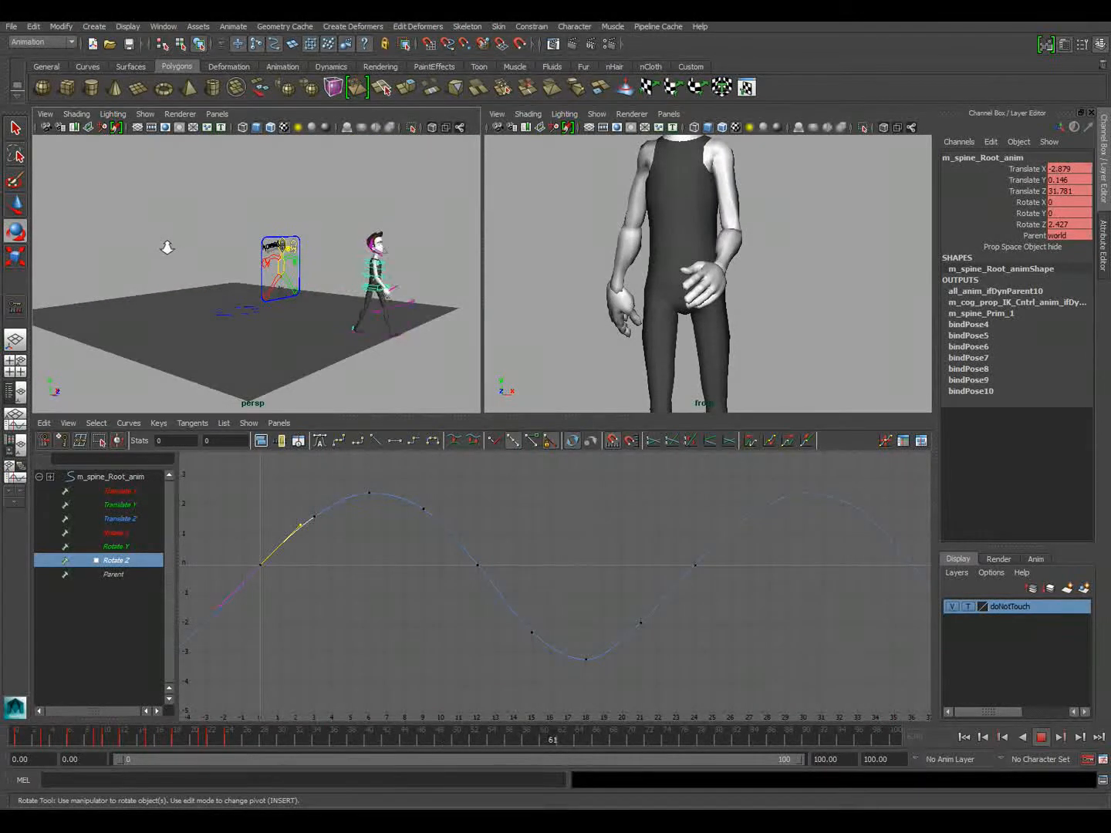
click(1043, 737)
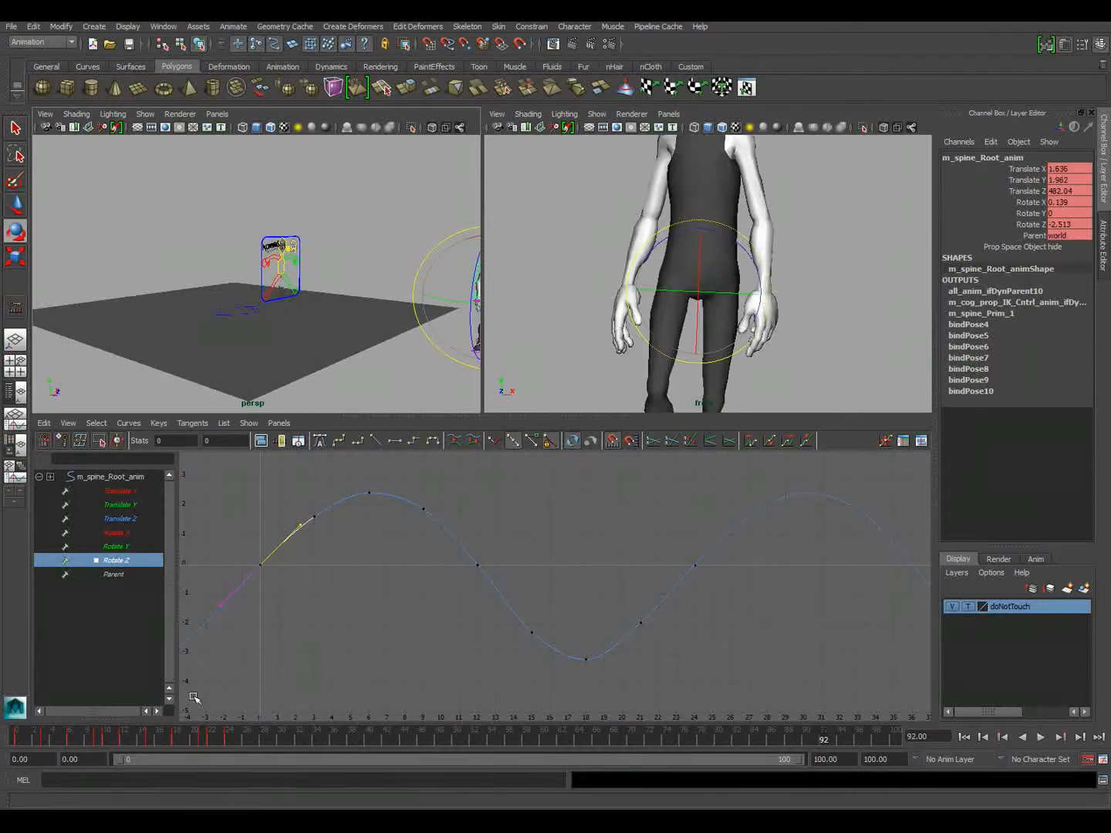
drag(64, 735, 70, 737)
alt+drag(231, 330, 295, 318)
alt+right_drag(211, 309, 434, 340)
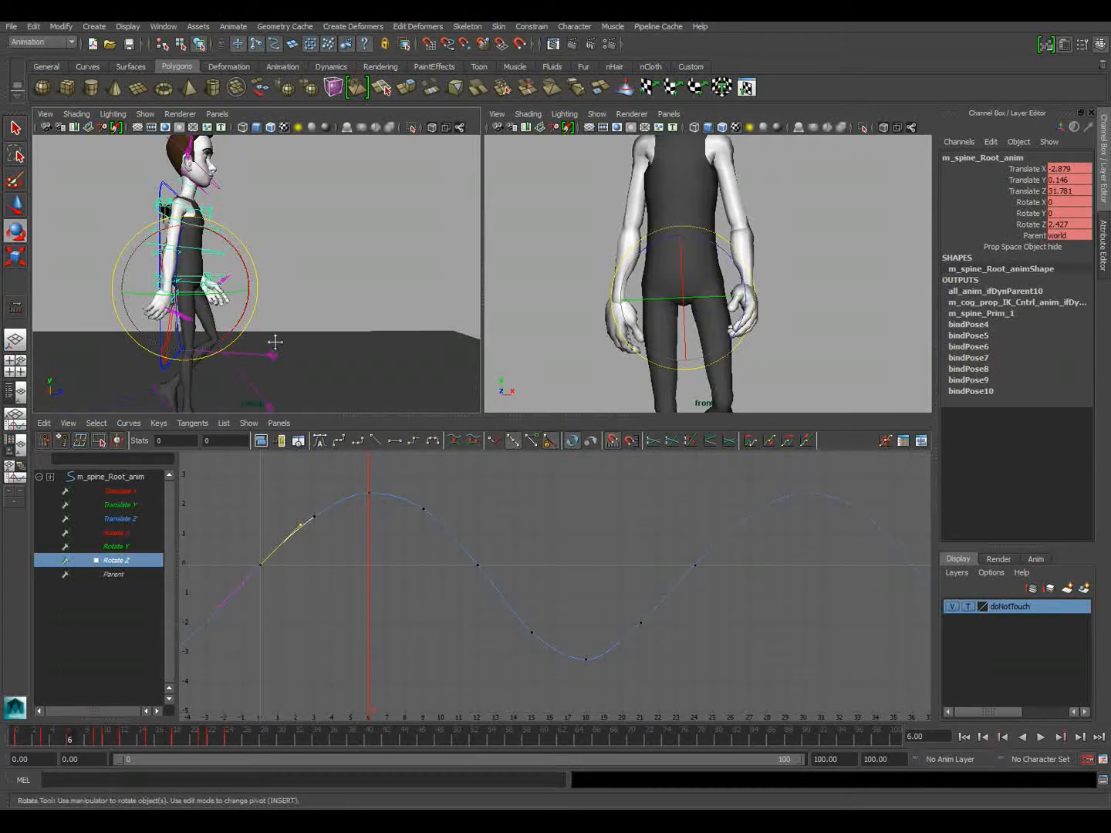
alt+middle_drag(274, 341, 386, 301)
alt+drag(384, 301, 332, 316)
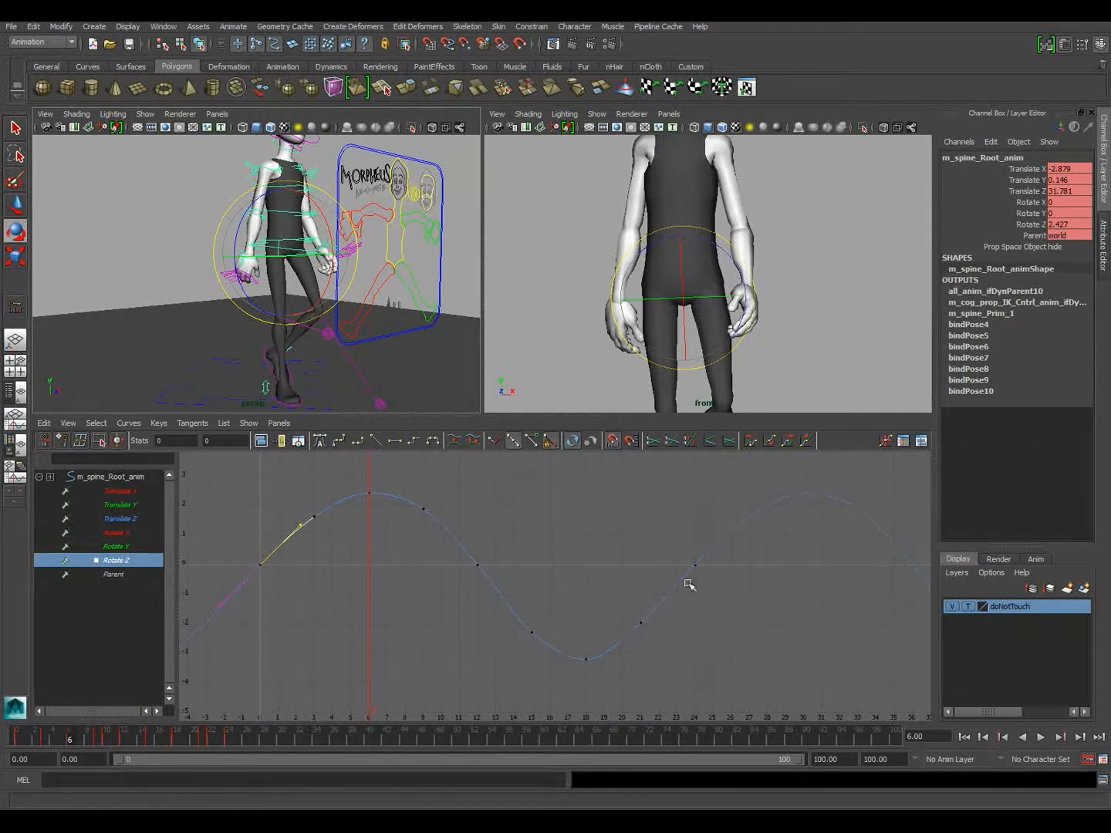
Lower the Rotate Z key at frame 21 slightly and adjust the tangent of the frame 24 key
drag(610, 598, 673, 641)
shift+middle_drag(674, 642, 672, 648)
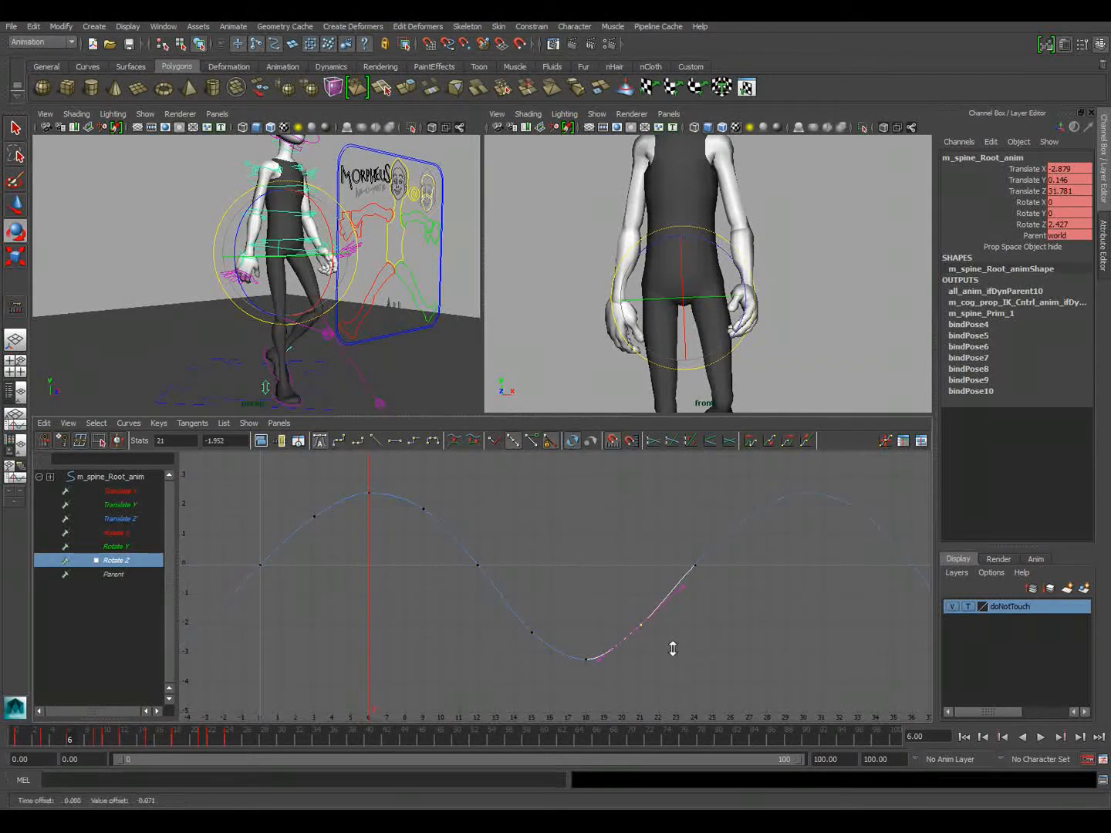
drag(666, 536, 739, 596)
drag(671, 602, 672, 602)
middle_drag(672, 602, 678, 579)
Steepen the Rotate Z tangent at frame 0 and raise the frame 3 key slightly
drag(295, 595, 296, 594)
middle_drag(297, 551, 295, 547)
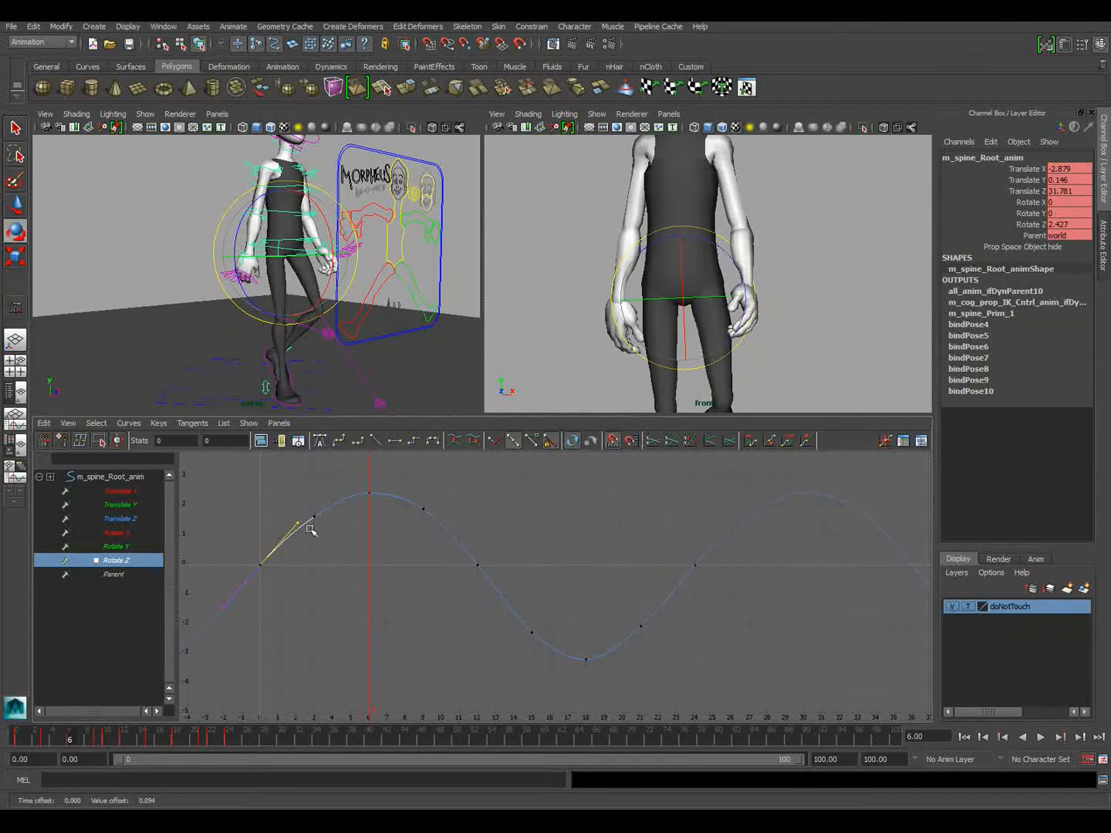
drag(344, 536, 345, 537)
shift+middle_drag(346, 557, 345, 554)
Steepen the outgoing Rotate Z tangent of the key at frame 12
drag(474, 566, 520, 611)
shift+middle_drag(533, 593, 533, 596)
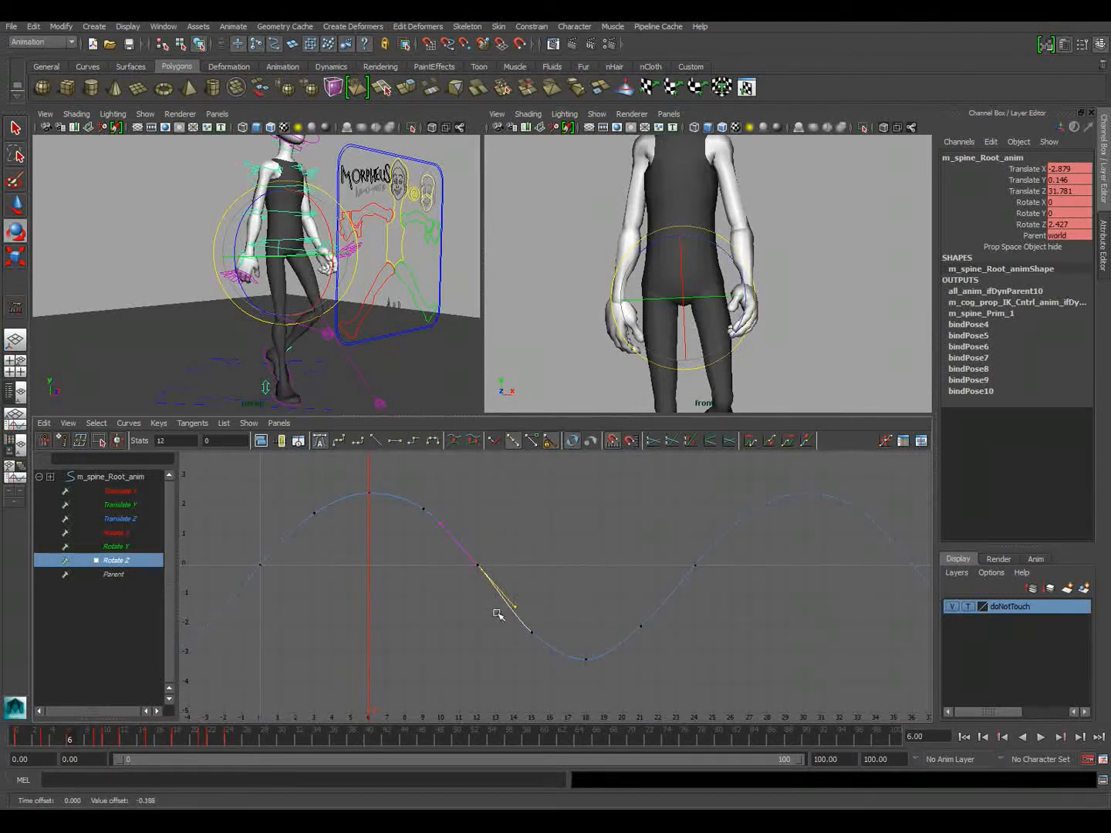
mouse_move(502, 617)
alt+middle_down()
mouse_move(464, 650)
mouse_move(539, 609)
mouse_move(495, 627)
alt+middle_up()
Try lowering the Rotate Z key at frame 18 to about -8.84 and undo the edit
key(w)
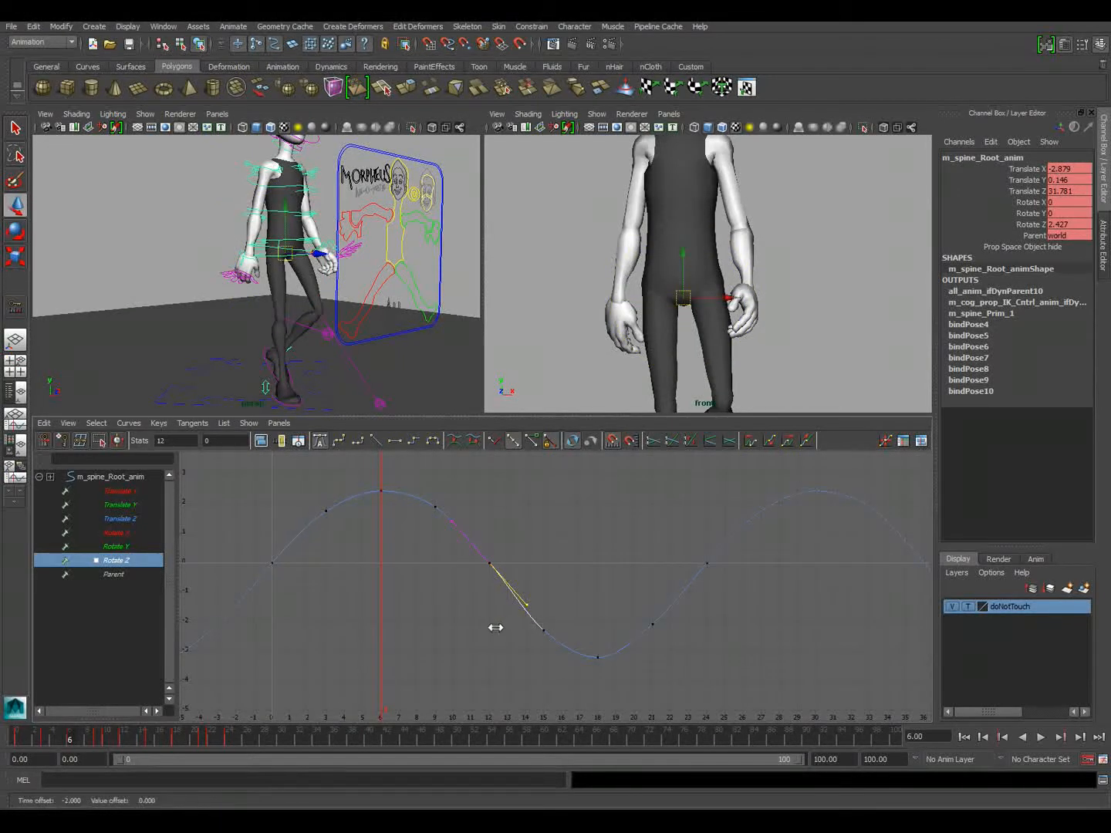
drag(587, 624, 621, 695)
shift+middle_drag(611, 607, 597, 739)
key(a)
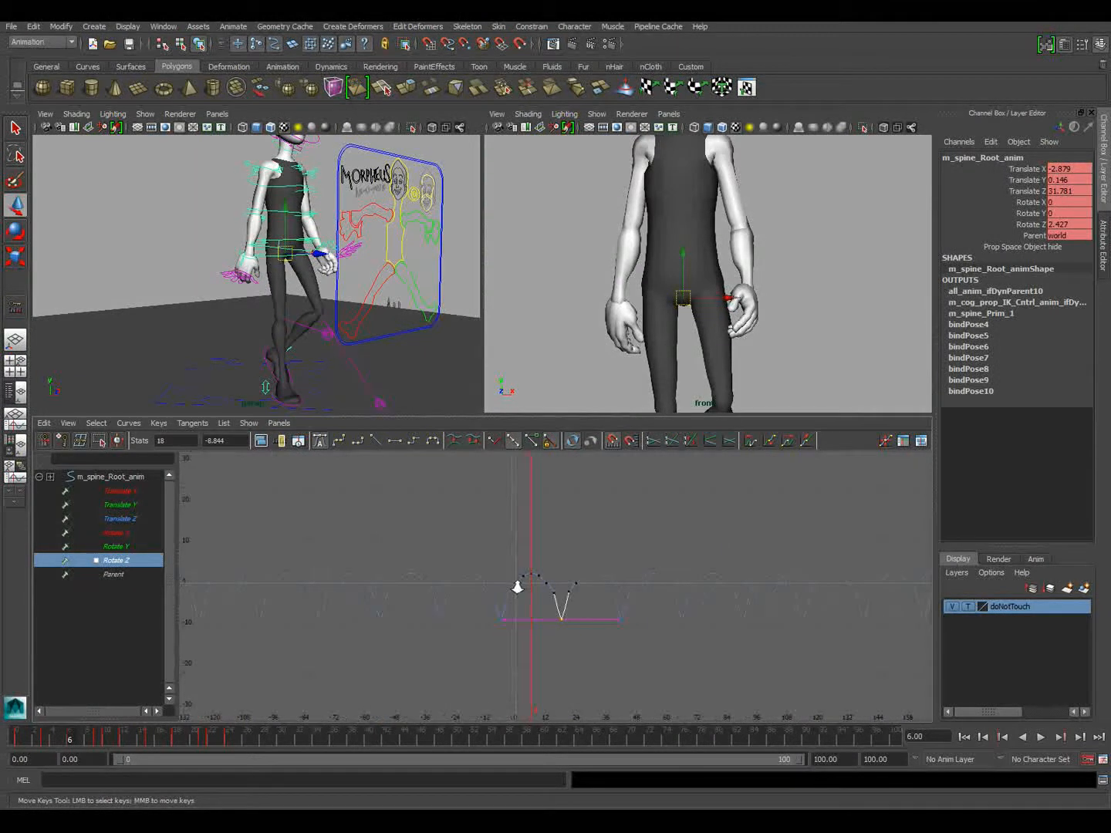
key(ctrl+z)
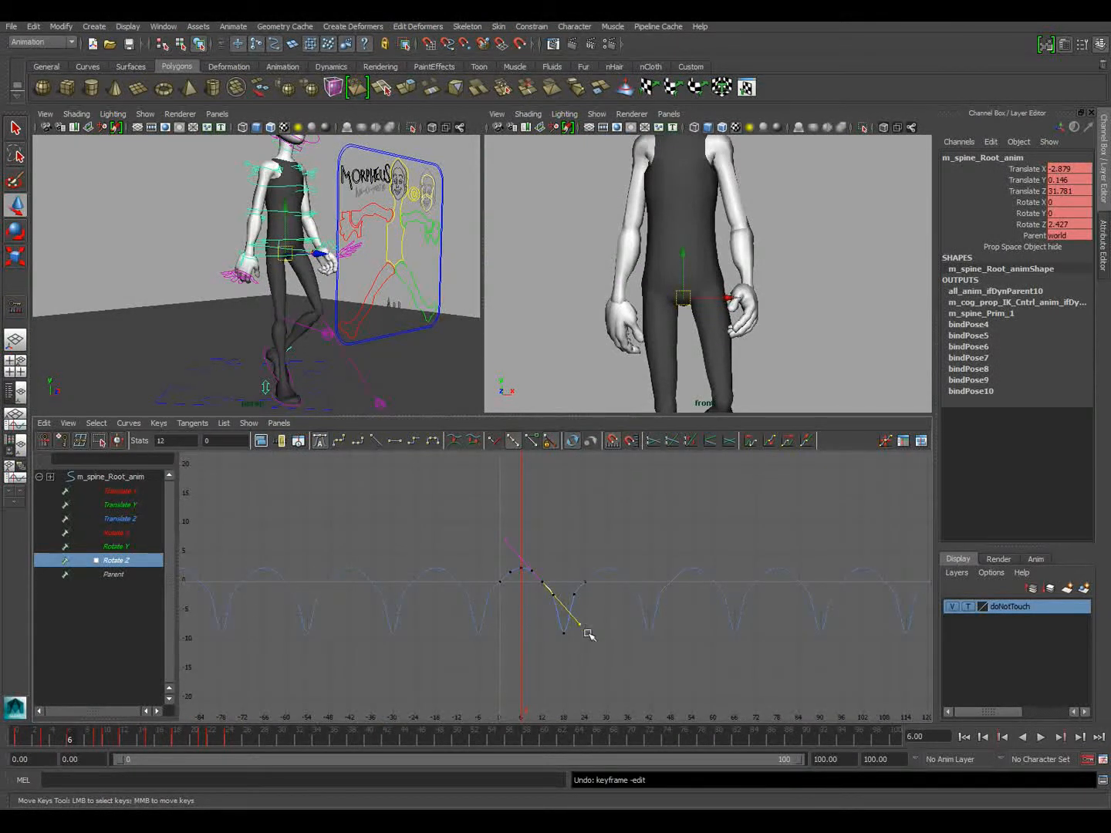
Restore the Rotate Z low point at frame 18 and raise it slightly to about -3.16
drag(574, 639, 579, 655)
shift+middle_drag(580, 655, 580, 622)
key(a)
shift+middle_drag(635, 701, 457, 693)
scroll(699, 704, down, 3)
alt+right_drag(638, 682, 600, 678)
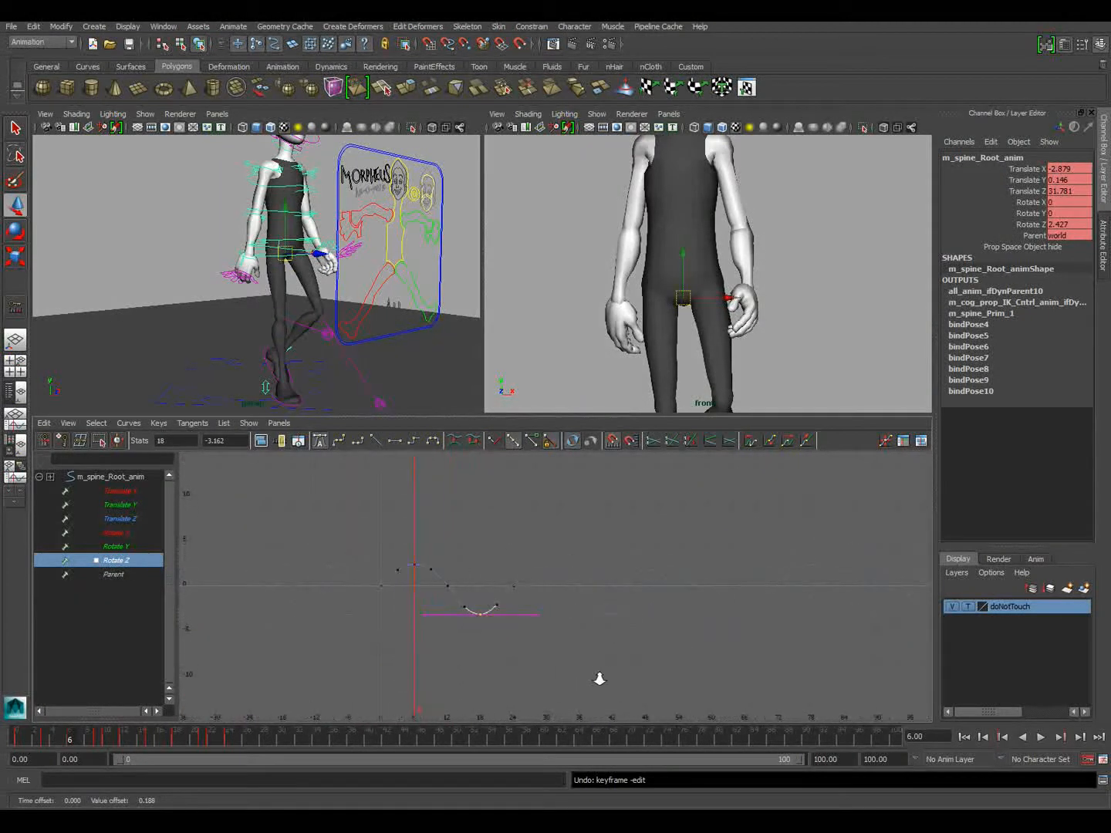
Select the right leg IK control, view the character from the side and play back the walk
click(185, 313)
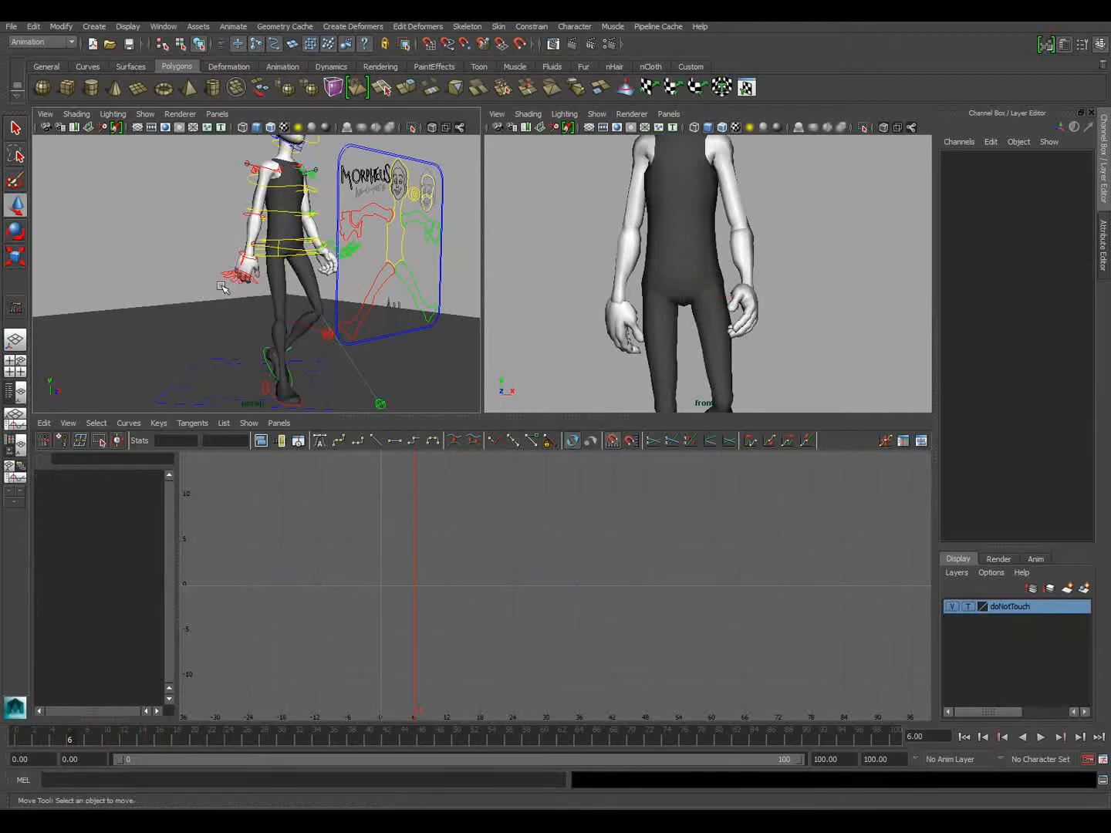
mouse_move(231, 316)
alt+mouse_down()
mouse_move(216, 312)
mouse_move(249, 308)
mouse_move(241, 294)
alt+mouse_up()
alt+right_drag(241, 295, 327, 262)
alt+middle_drag(326, 239, 330, 131)
alt+drag(329, 132, 286, 364)
click(284, 358)
alt+drag(296, 189, 295, 229)
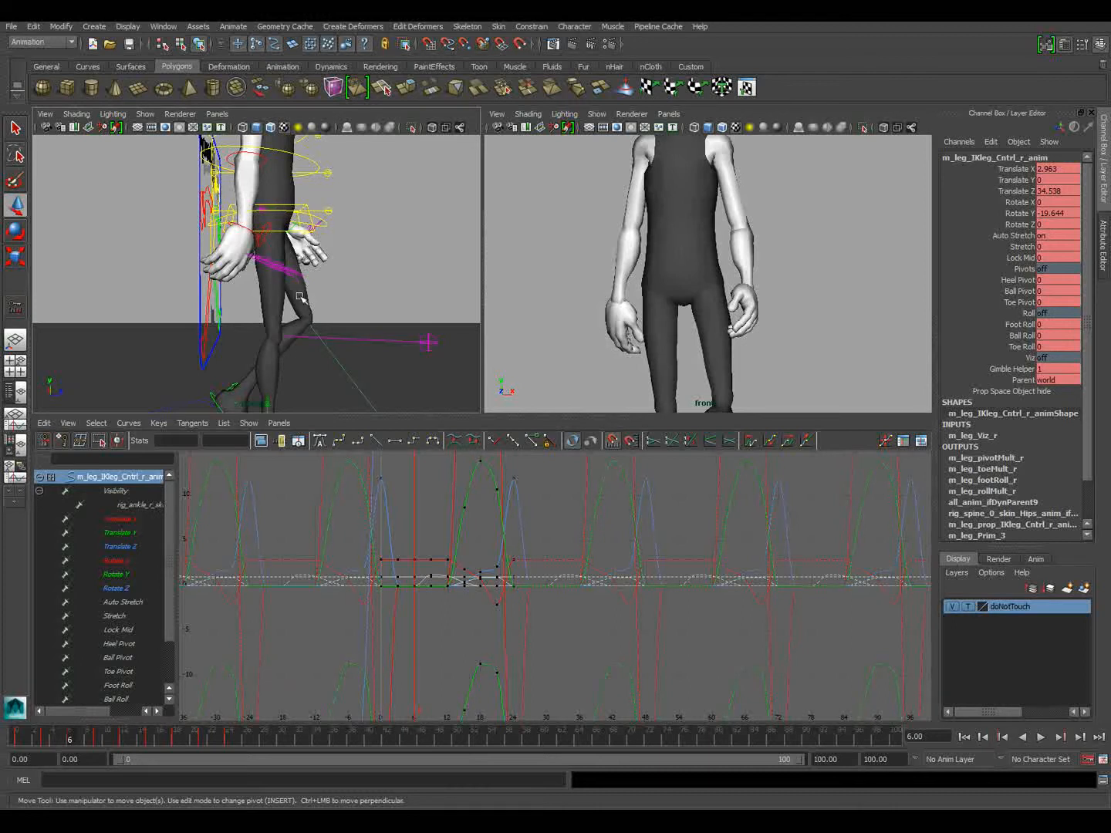
key(alt+v)
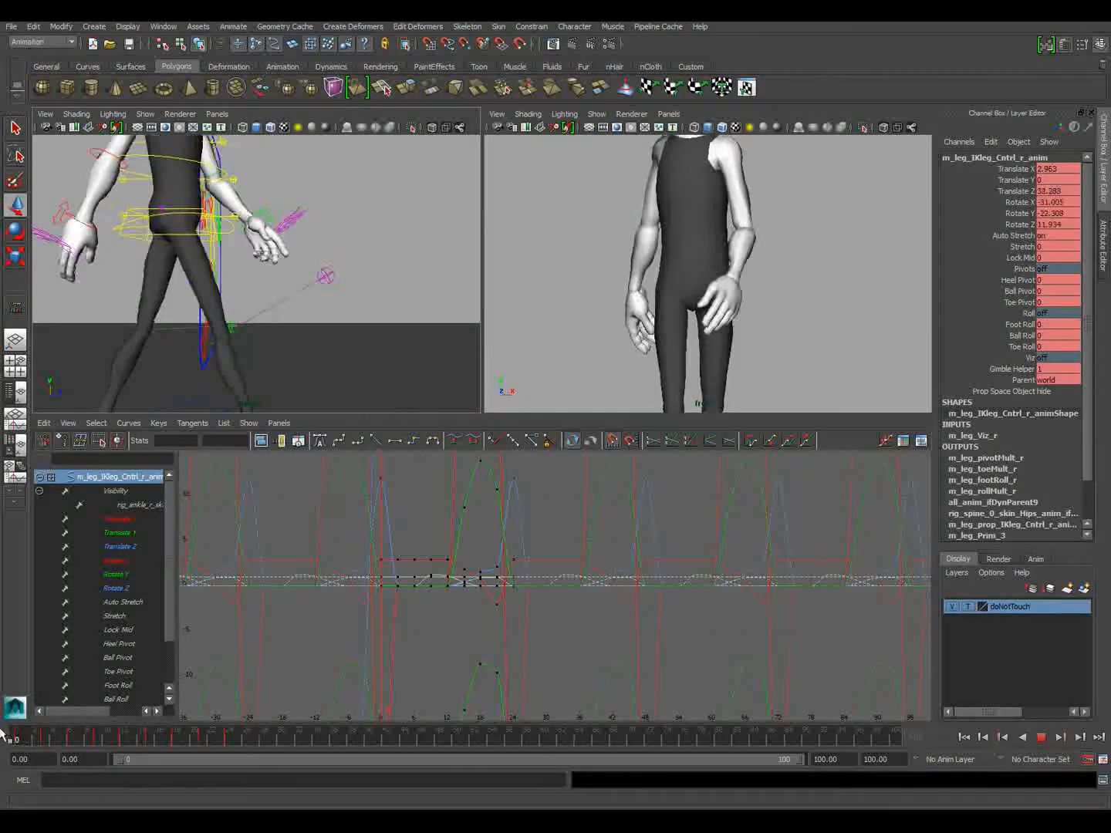
Select the right leg IK control and examine its foot landing over frames 0 to 3 in the maximized perspective view
click(45, 739)
alt+middle_drag(219, 389, 261, 285)
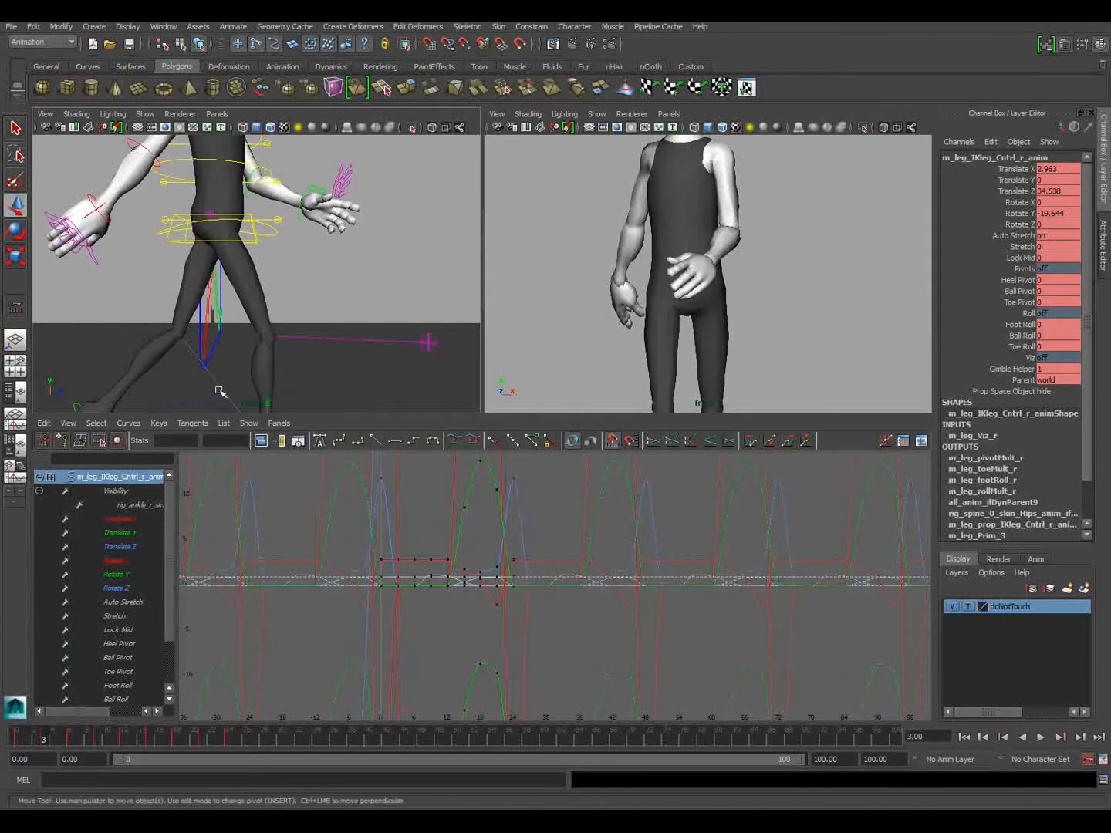
alt+drag(256, 348, 262, 347)
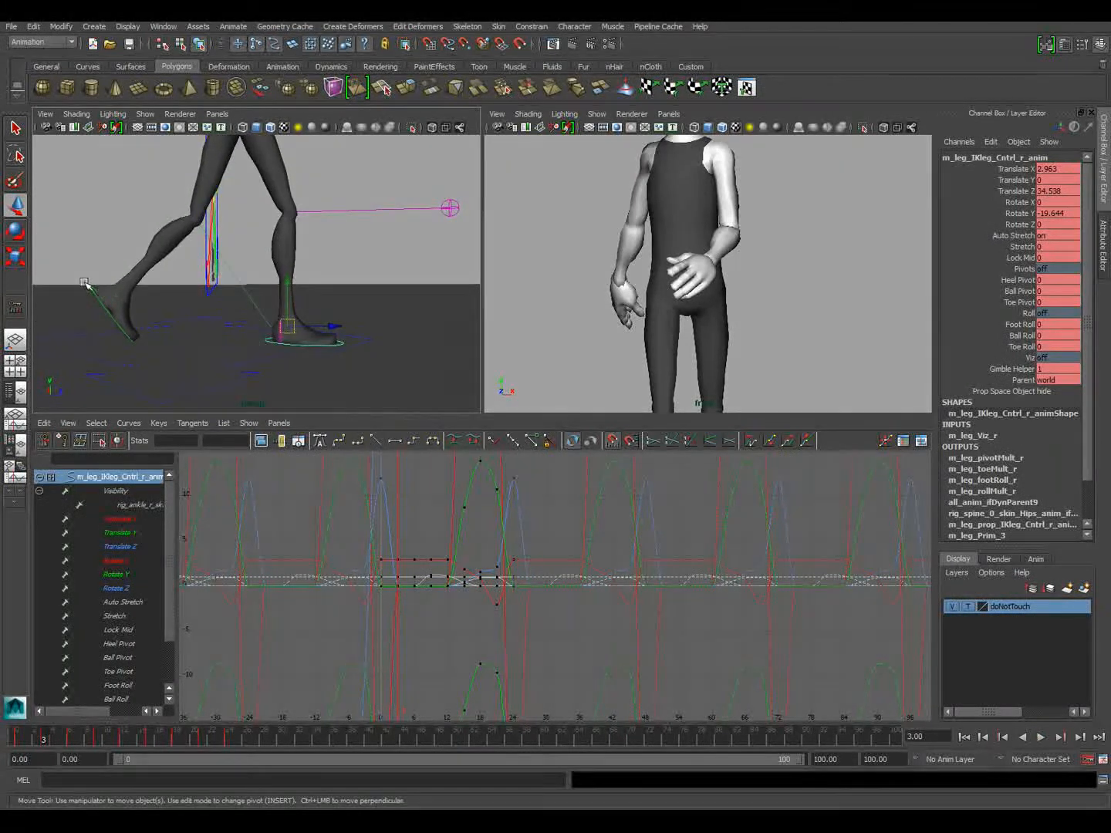
key(alt+v)
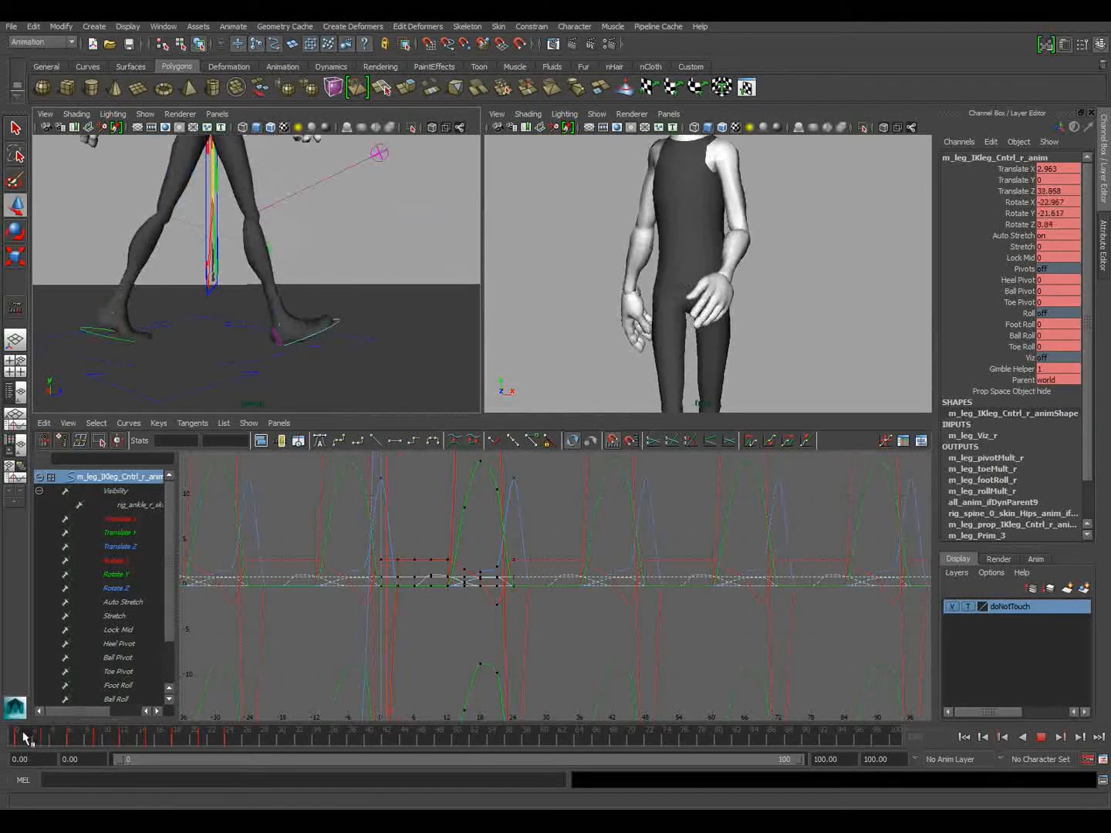
click(13, 734)
click(396, 306)
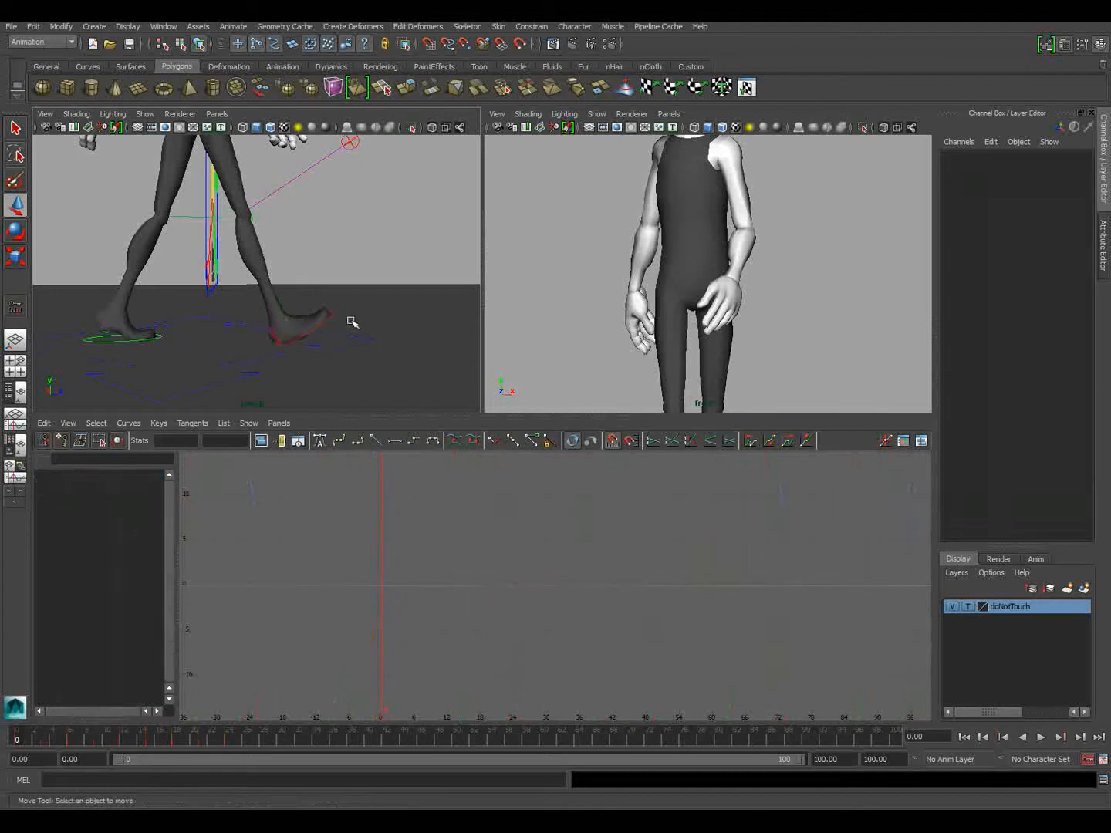
click(334, 312)
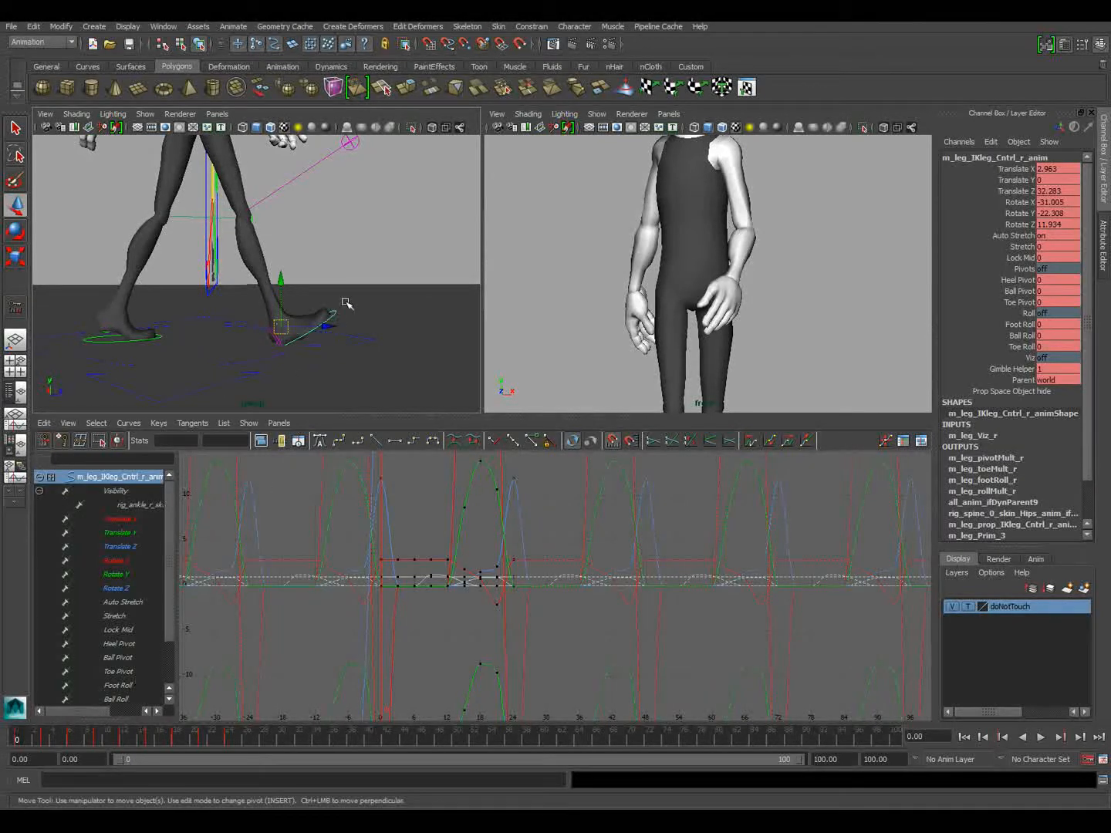
key(space)
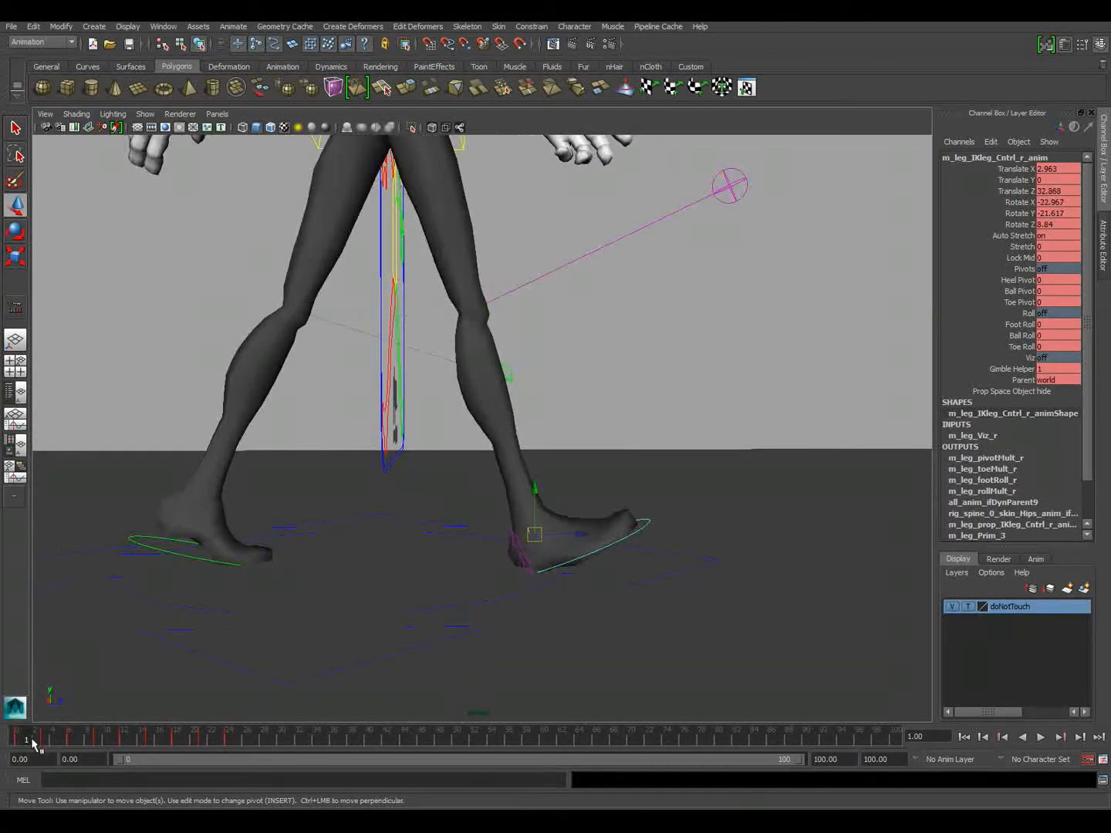
key(alt+v)
click(18, 745)
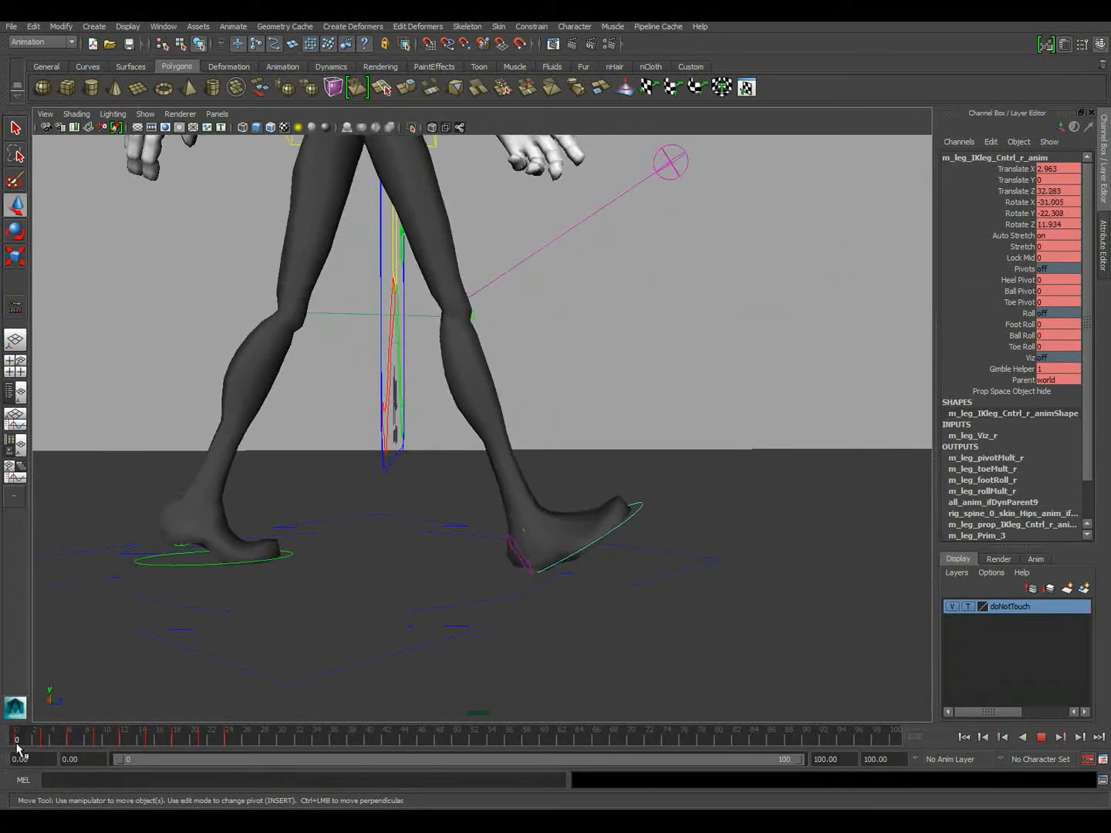
Shorten the playback range to end at frame 33 and move the right foot's frame 3 key to frame 2
mouse_move(38, 743)
mouse_down()
mouse_move(47, 744)
mouse_move(18, 745)
mouse_up()
drag(25, 743, 47, 745)
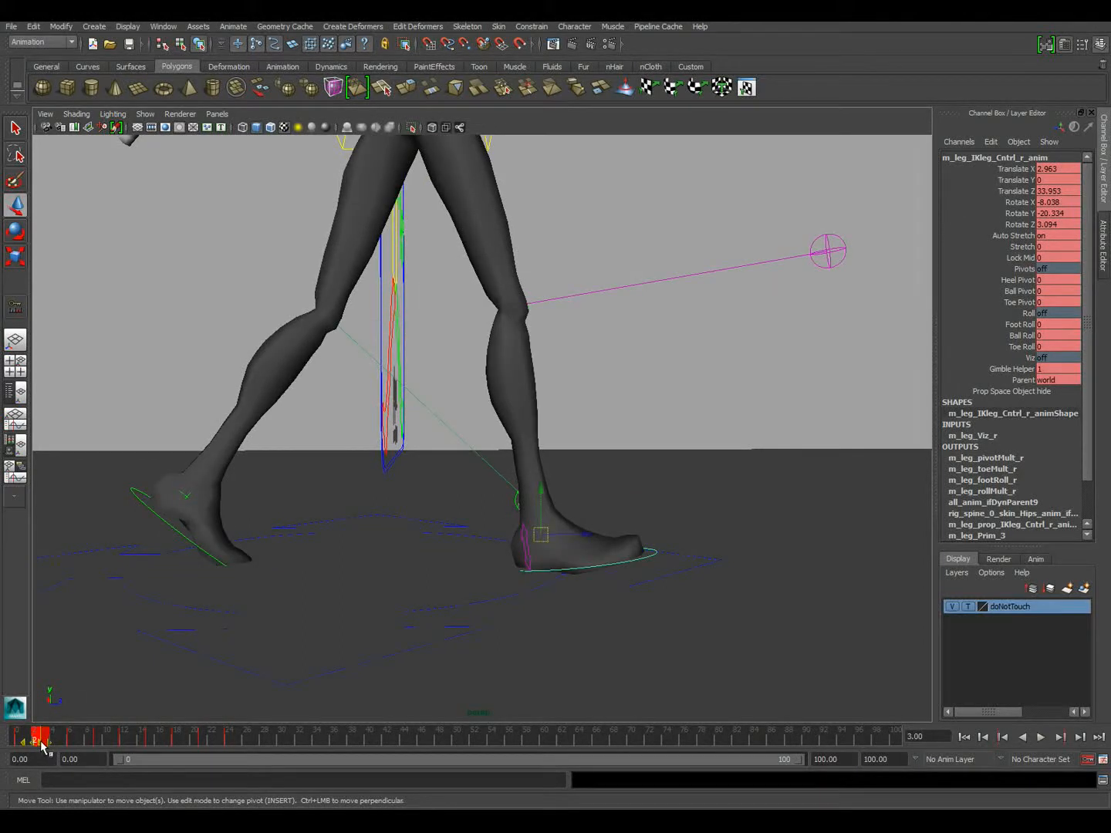
drag(802, 759, 335, 761)
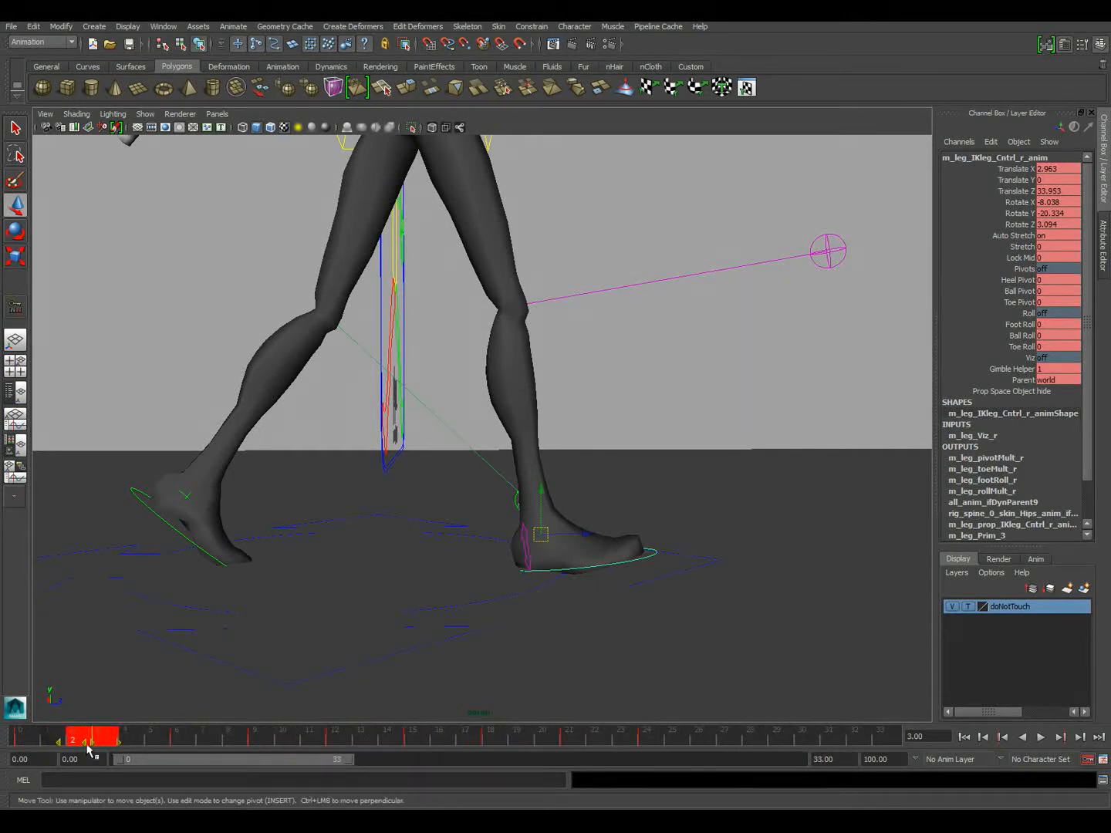
click(62, 743)
drag(107, 743, 6, 741)
key(alt+v)
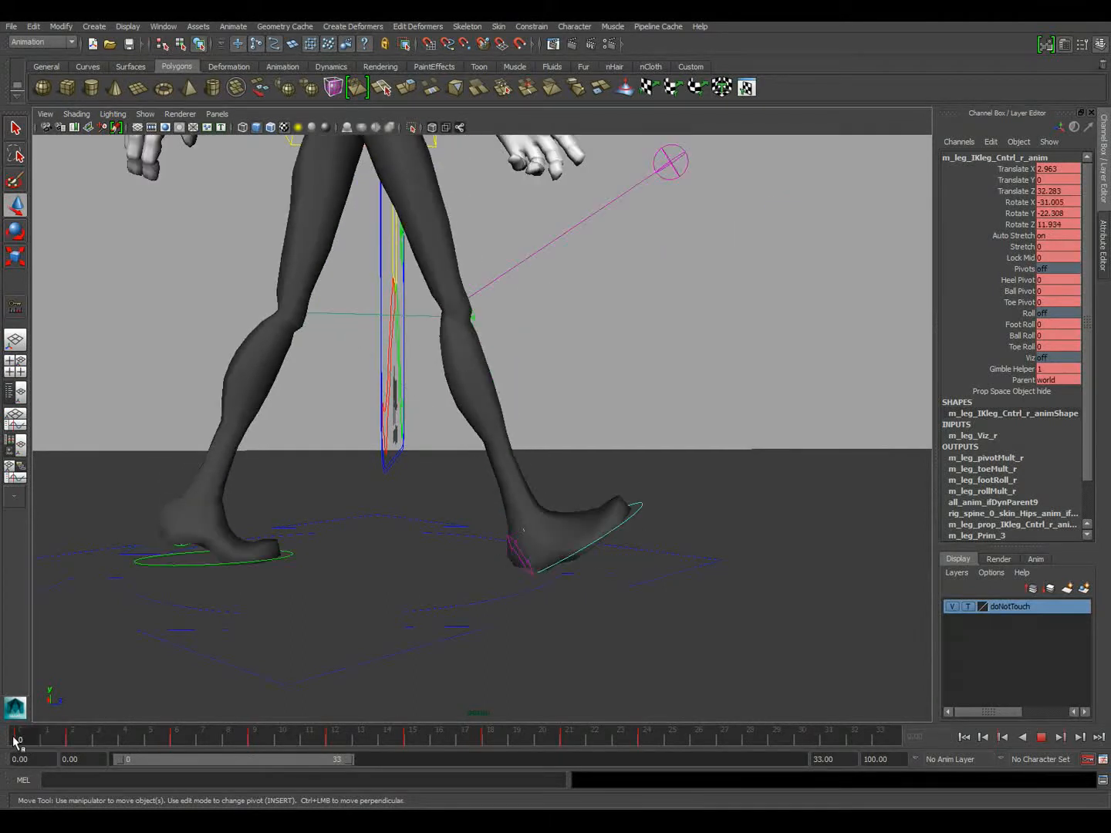
mouse_move(77, 734)
mouse_down()
mouse_move(2, 725)
mouse_move(125, 733)
mouse_move(16, 723)
mouse_move(81, 738)
mouse_move(61, 737)
mouse_up()
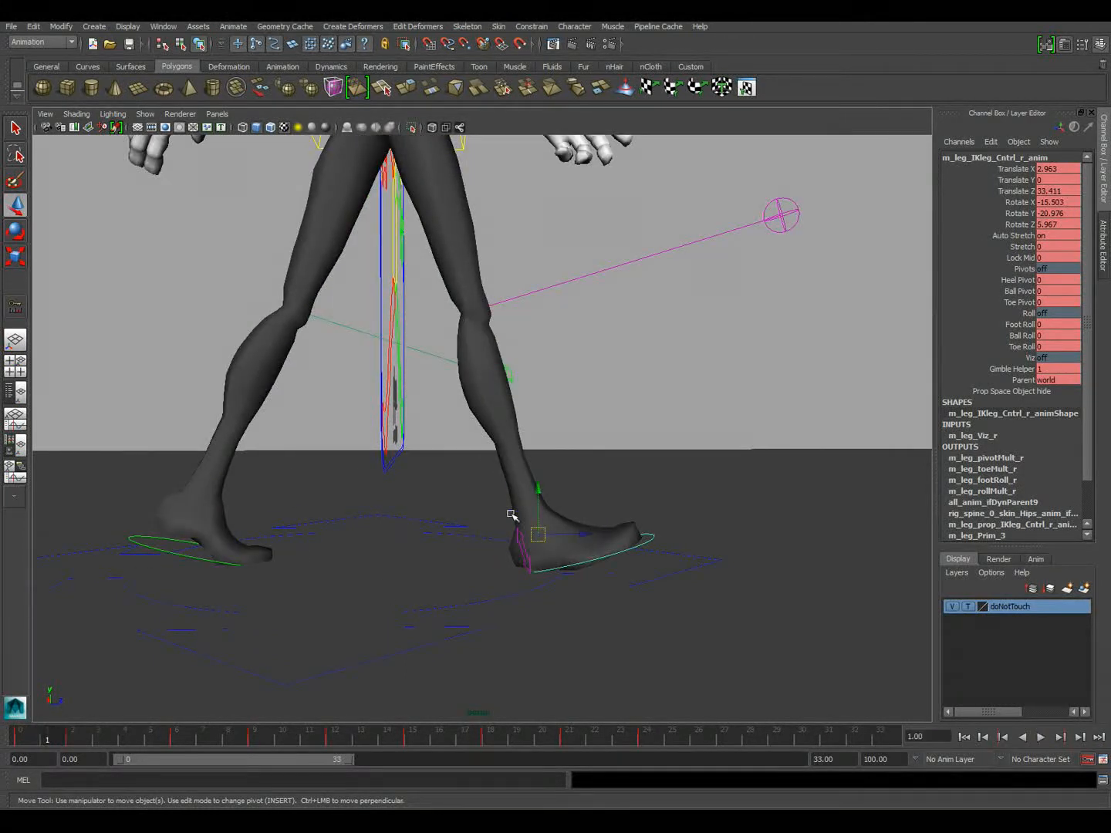
Adjust the right foot's Ball Roll at frame 1 and scrub forward through the step
click(1010, 337)
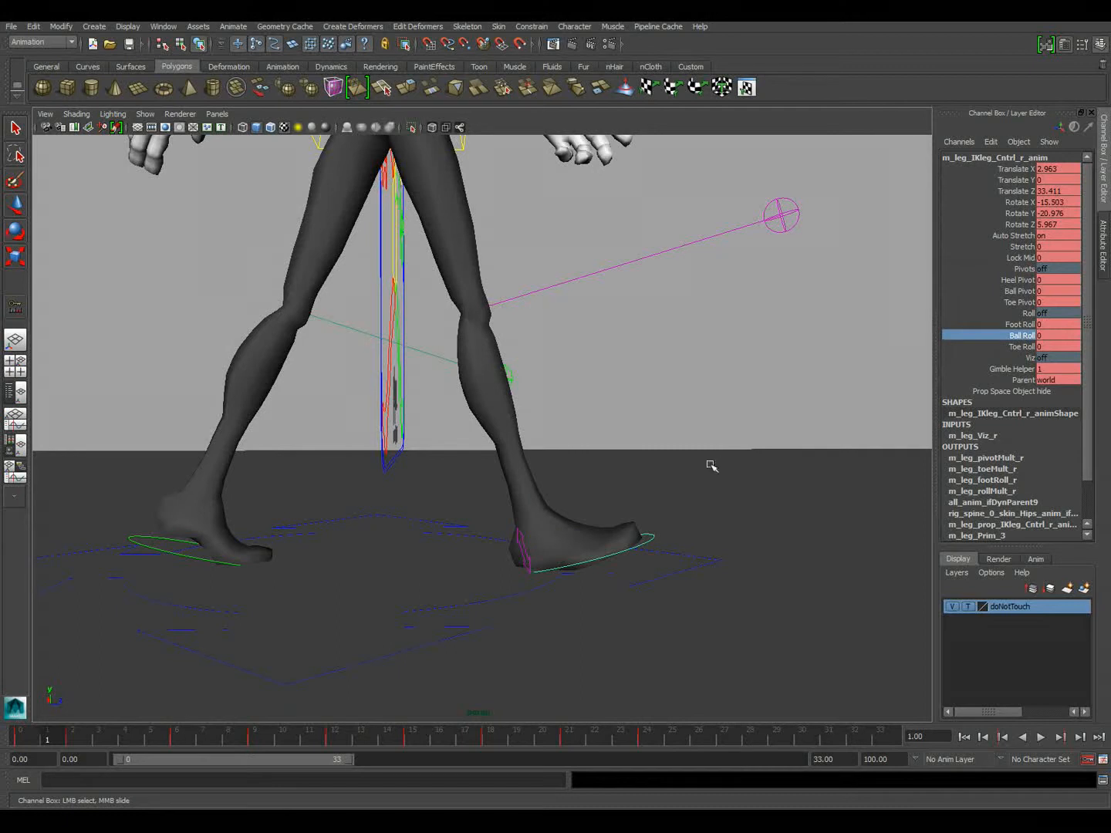
mouse_move(695, 486)
middle_down()
mouse_move(705, 488)
mouse_move(686, 487)
middle_up()
mouse_move(46, 738)
mouse_down()
mouse_move(29, 738)
mouse_move(112, 739)
mouse_move(32, 729)
mouse_move(396, 740)
mouse_move(316, 747)
mouse_move(349, 744)
mouse_up()
middle_drag(340, 731, 160, 727)
Select the left leg IK control and shift its foot-plant key after heel contact to frame 14
alt+drag(600, 571, 198, 554)
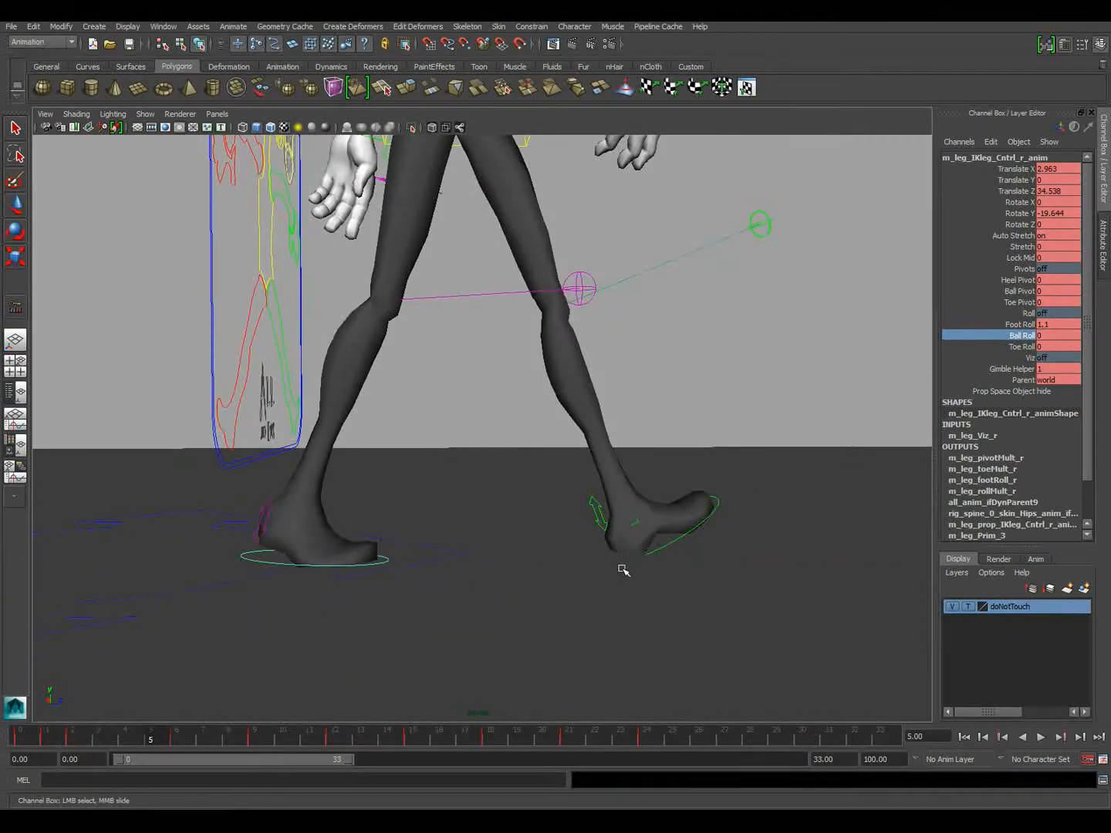
click(669, 542)
key(w)
click(315, 741)
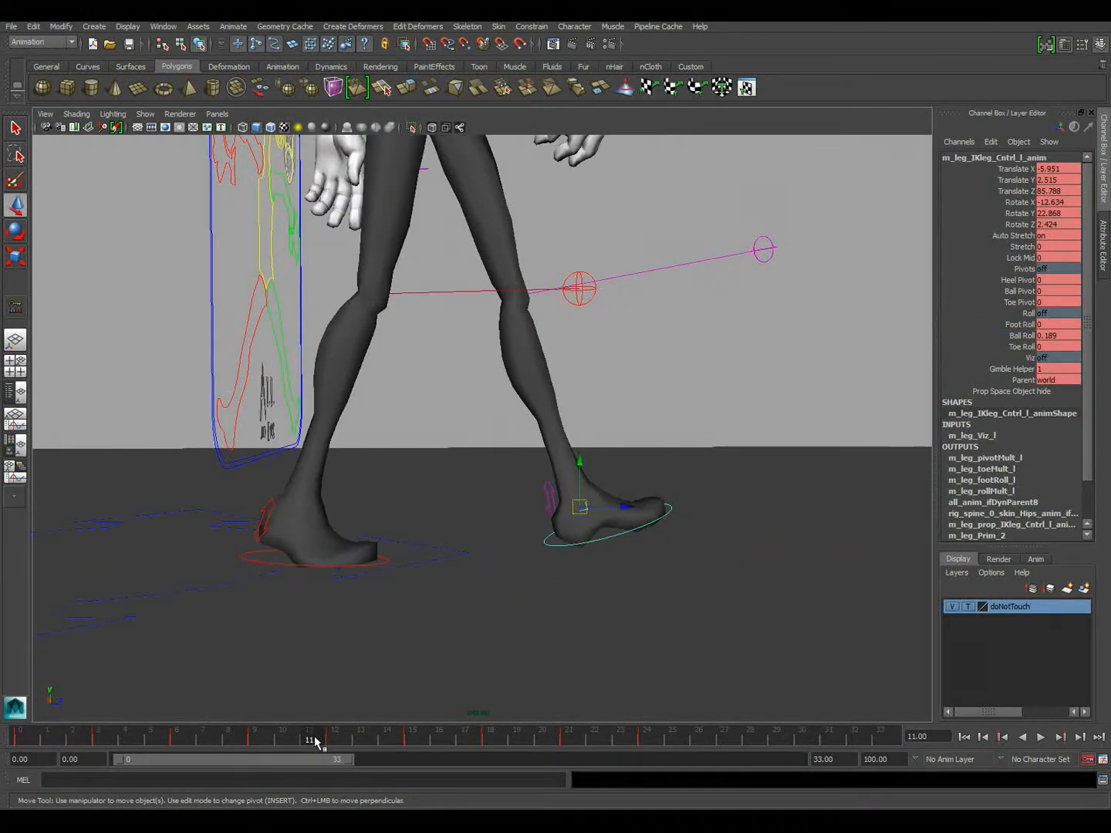
shift+drag(314, 741, 396, 739)
click(386, 738)
click(398, 739)
click(367, 740)
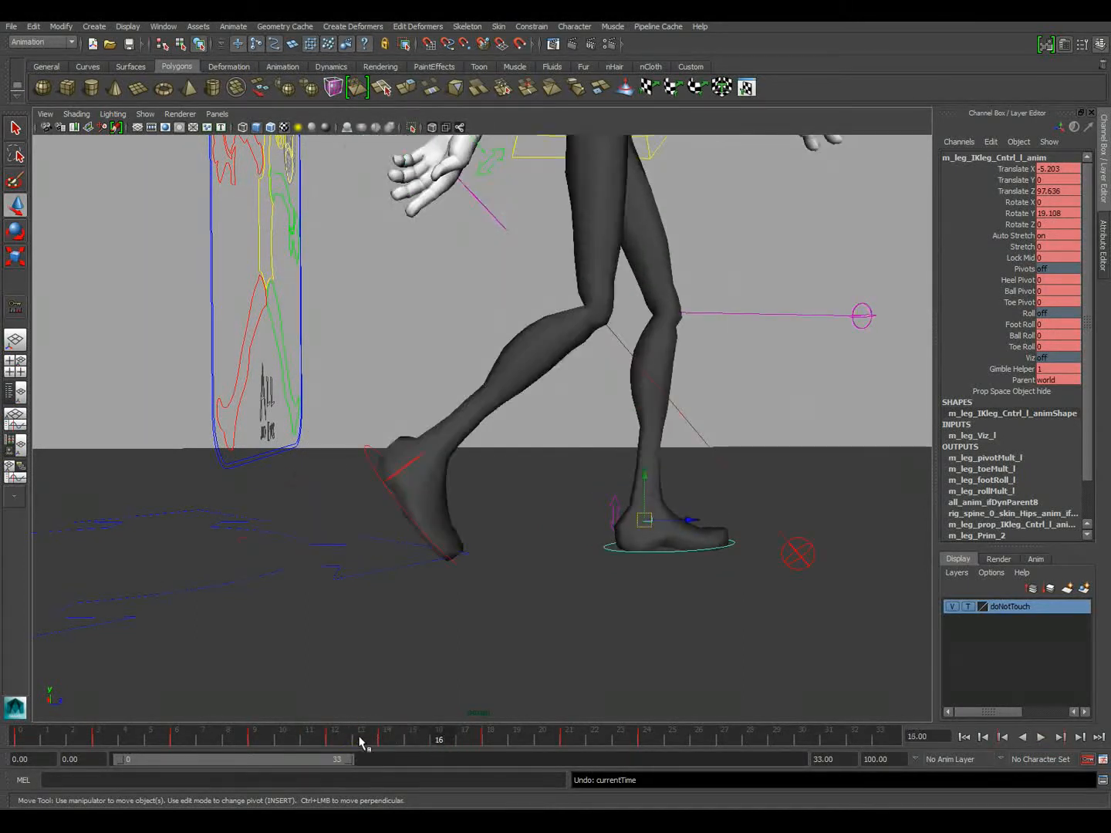
Adjust the left foot's Ball Roll just after heel contact and return to frame 0
click(1023, 338)
middle_drag(828, 414, 816, 422)
drag(359, 735, 2, 673)
Play back the walk cycle with the whole character in view and stop it
alt+right_drag(686, 532, 268, 448)
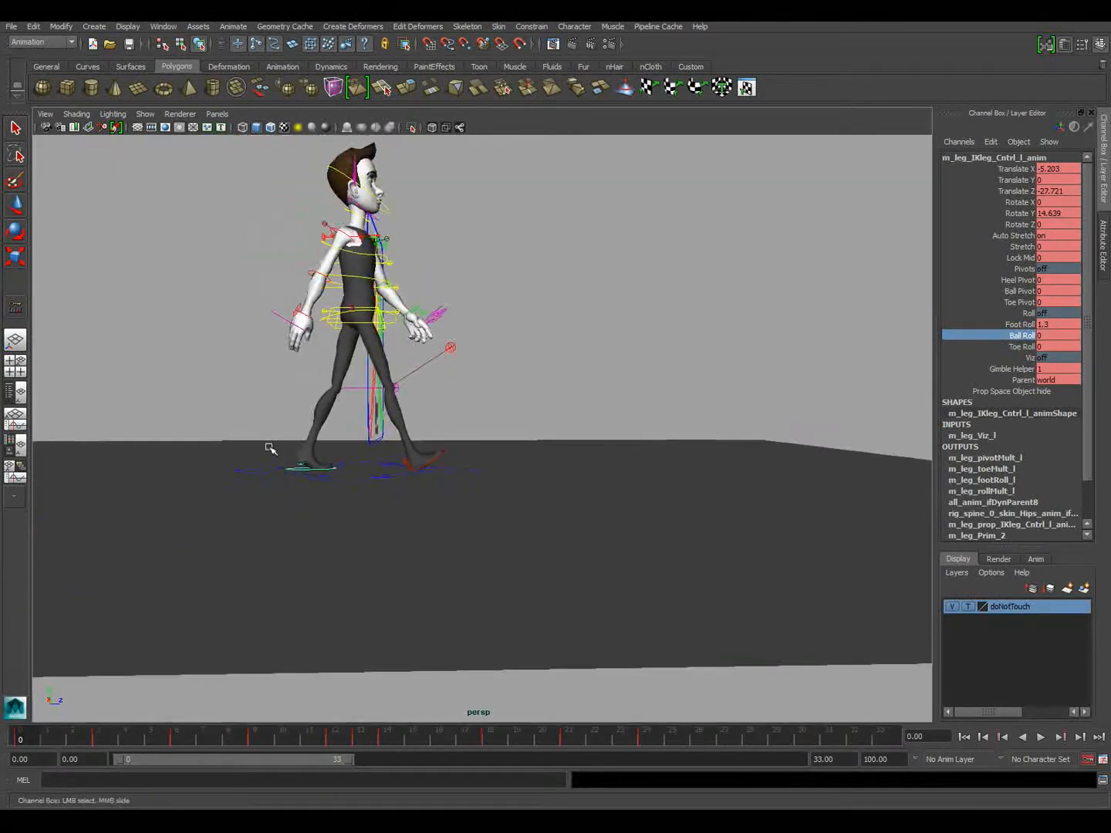
alt+drag(270, 448, 511, 472)
click(1040, 736)
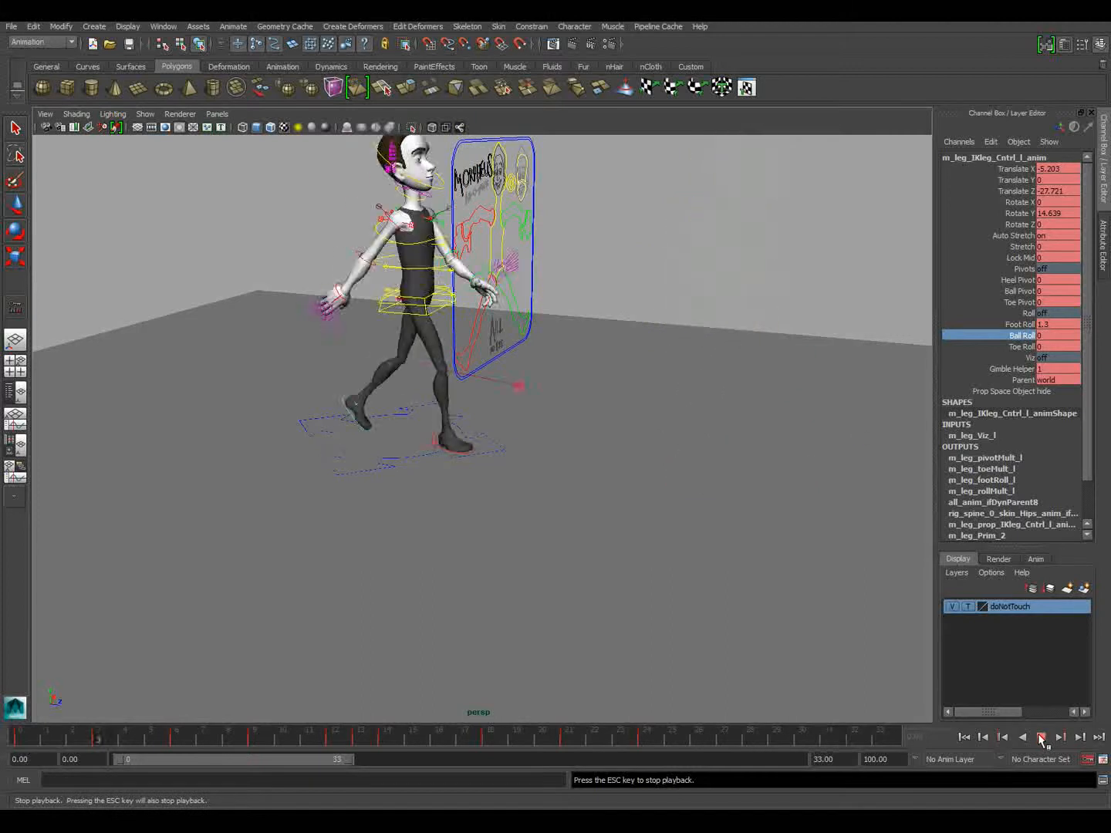
click(1041, 737)
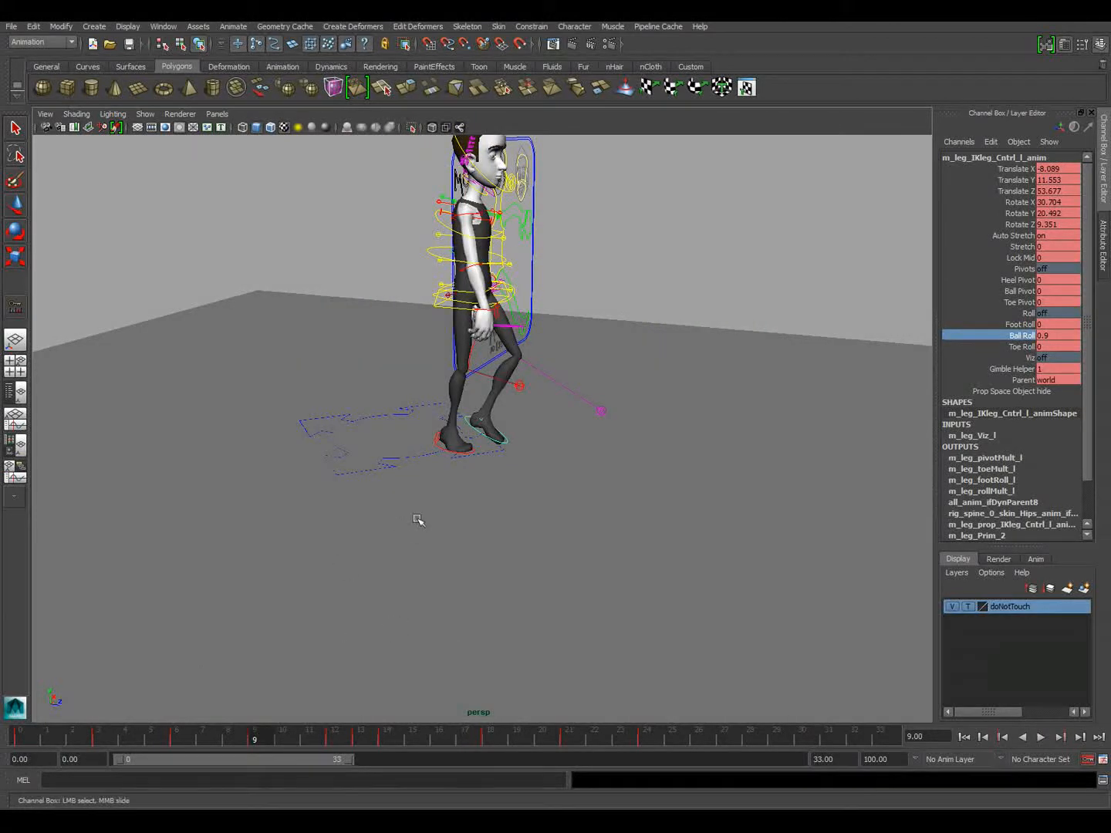
Examine the left foot's push-off from the side by scrubbing back and forth over frames 0 to 3
alt+drag(419, 521, 486, 492)
mouse_move(486, 492)
alt+right_down()
mouse_move(505, 488)
mouse_move(498, 500)
alt+right_up()
alt+middle_drag(496, 500, 606, 450)
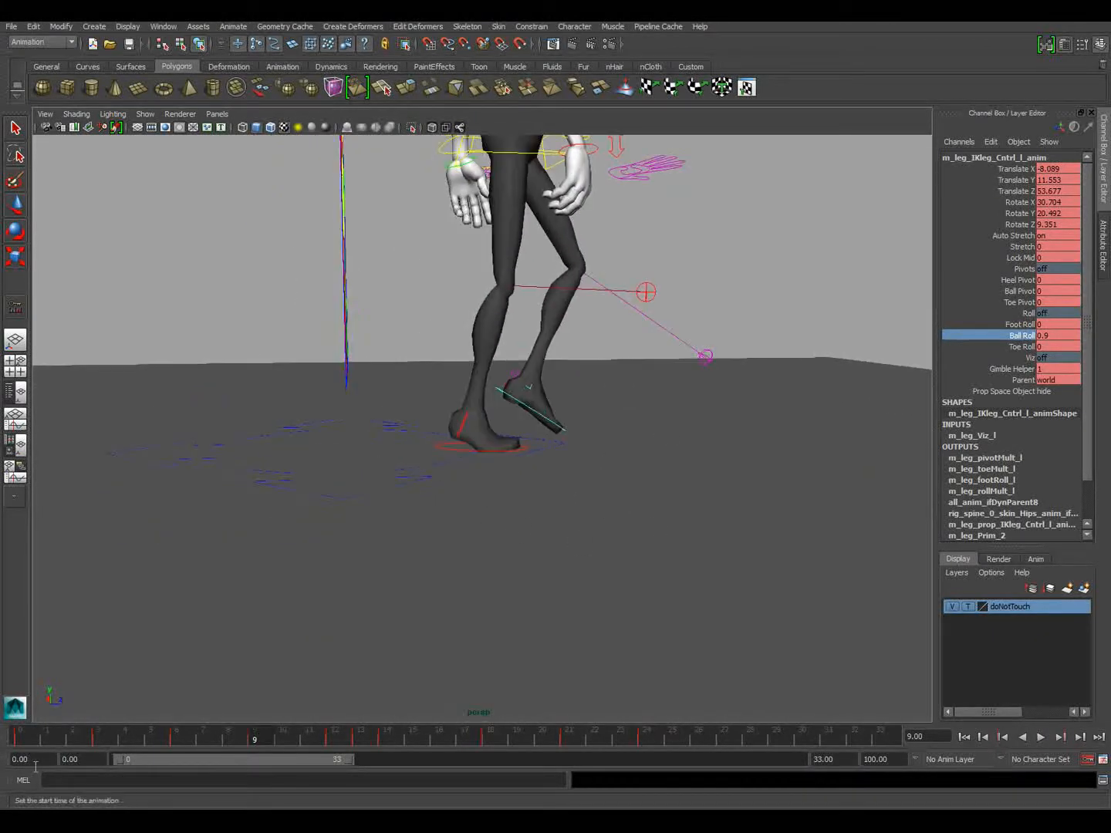
drag(40, 740, 108, 739)
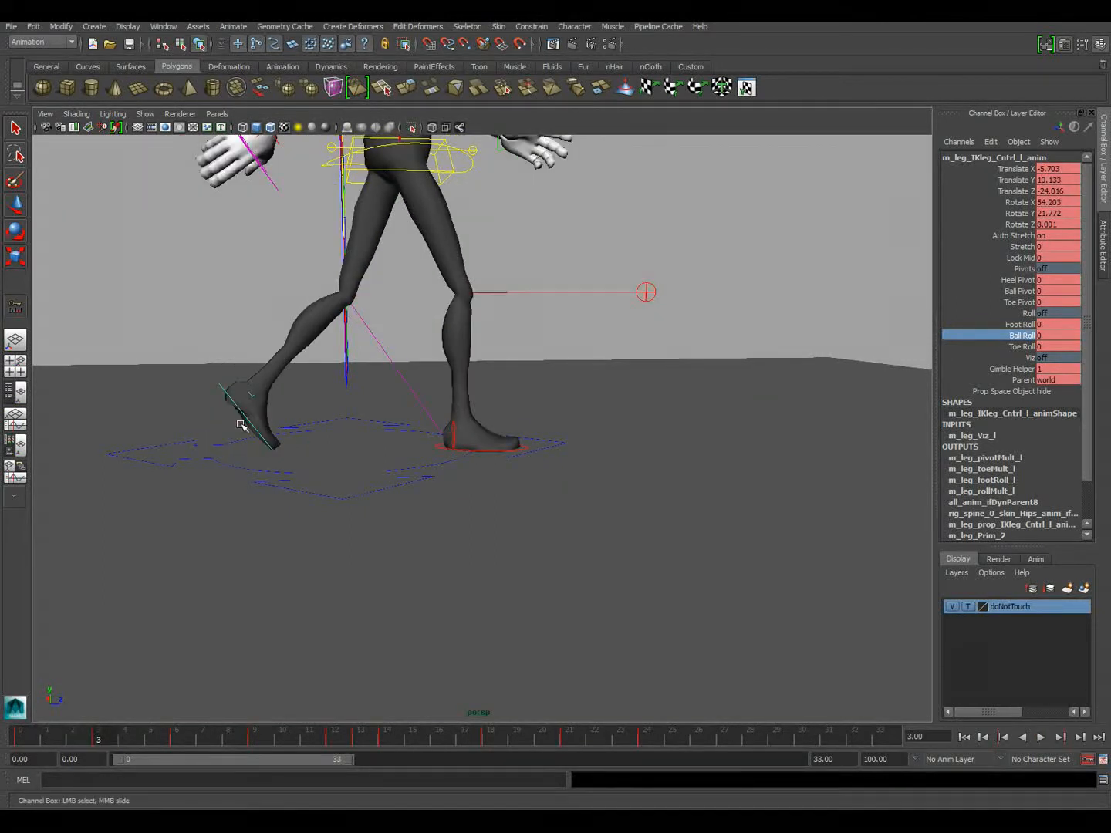
key(alt+v)
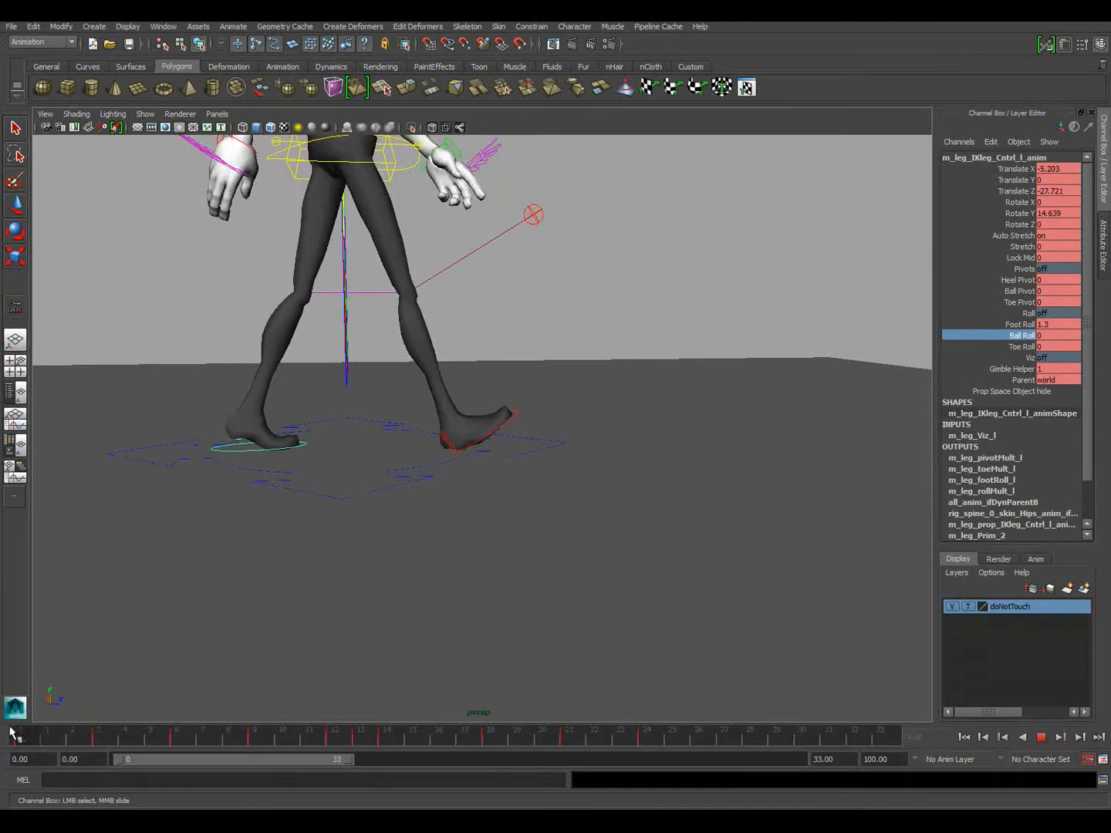
key(alt+v)
alt+drag(300, 385, 484, 359)
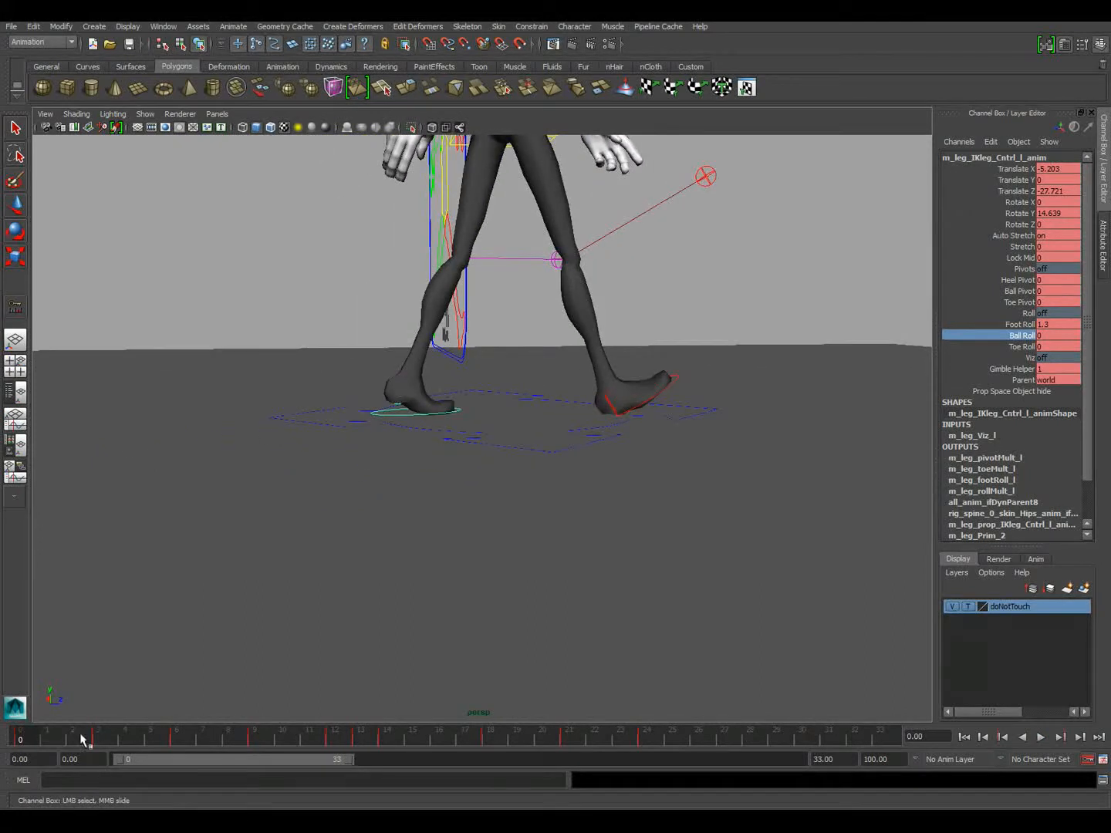
key(alt+v)
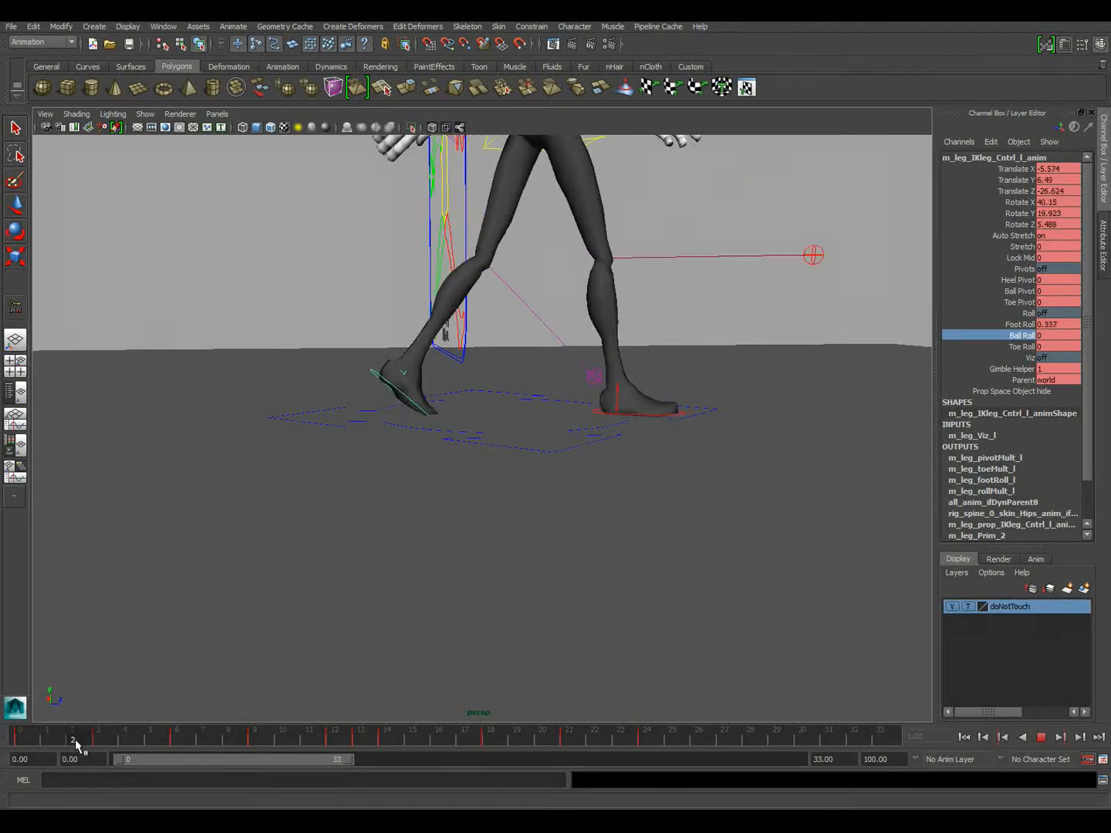
click(98, 740)
At frame 3, move the left leg IK control to Translate Y 9.407 and Translate Z -22.316 and key it
alt+right_drag(297, 466, 494, 505)
alt+middle_drag(496, 400, 580, 522)
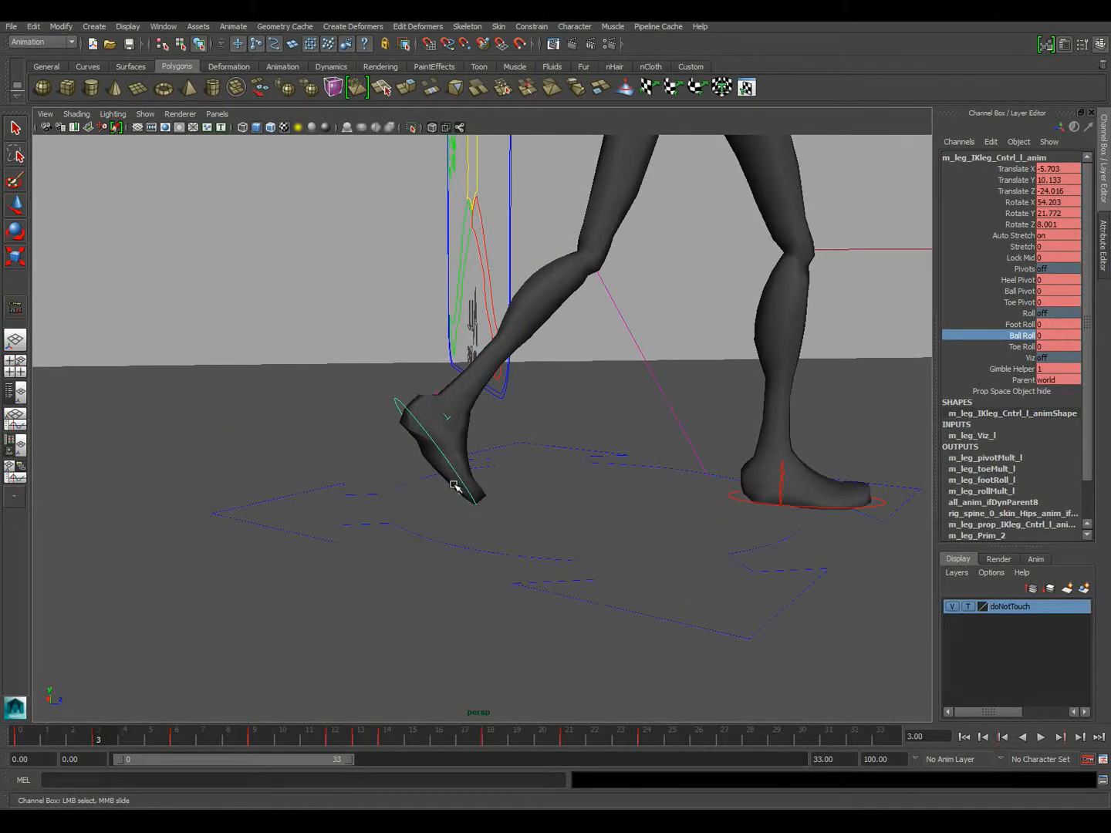
key(w)
mouse_move(474, 417)
mouse_down()
mouse_move(484, 418)
mouse_move(456, 454)
mouse_move(457, 416)
mouse_move(458, 426)
mouse_up()
key(s)
Try a Ball Roll of -0.6 on the left foot at frame 3 and undo it
mouse_move(566, 449)
middle_down()
mouse_move(575, 462)
mouse_move(565, 462)
middle_up()
key(s)
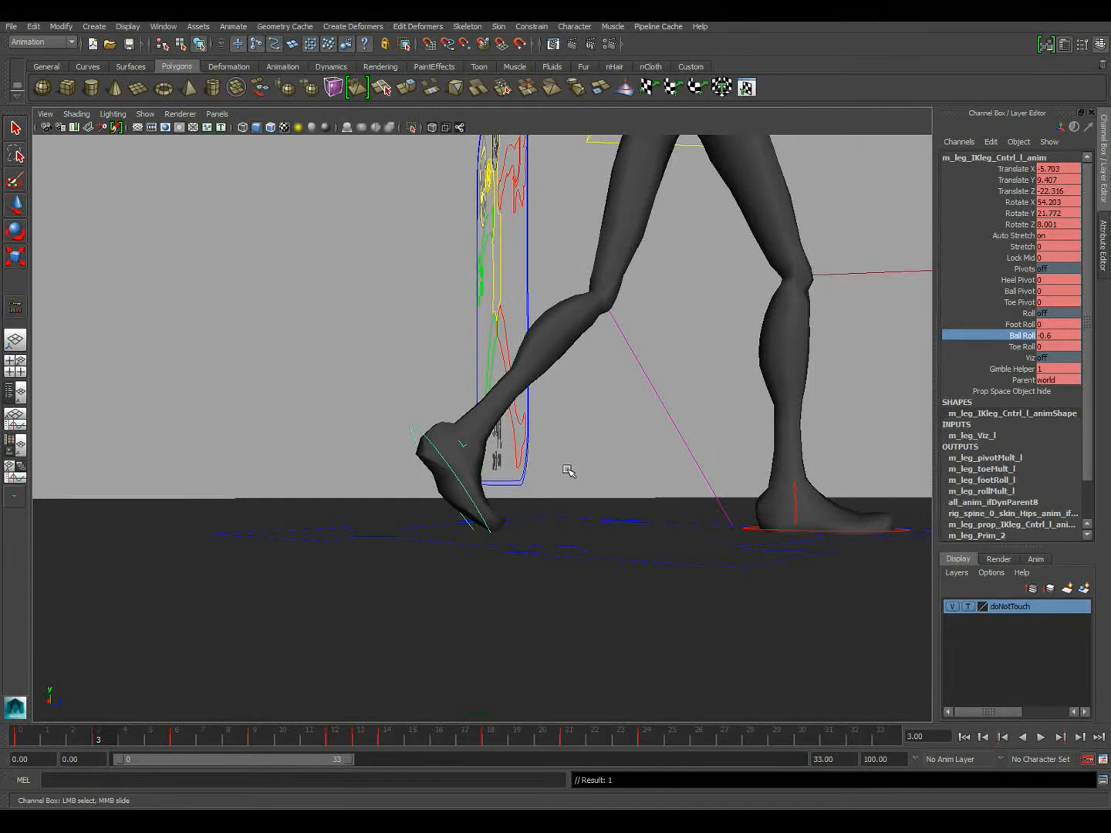
key(ctrl+z)
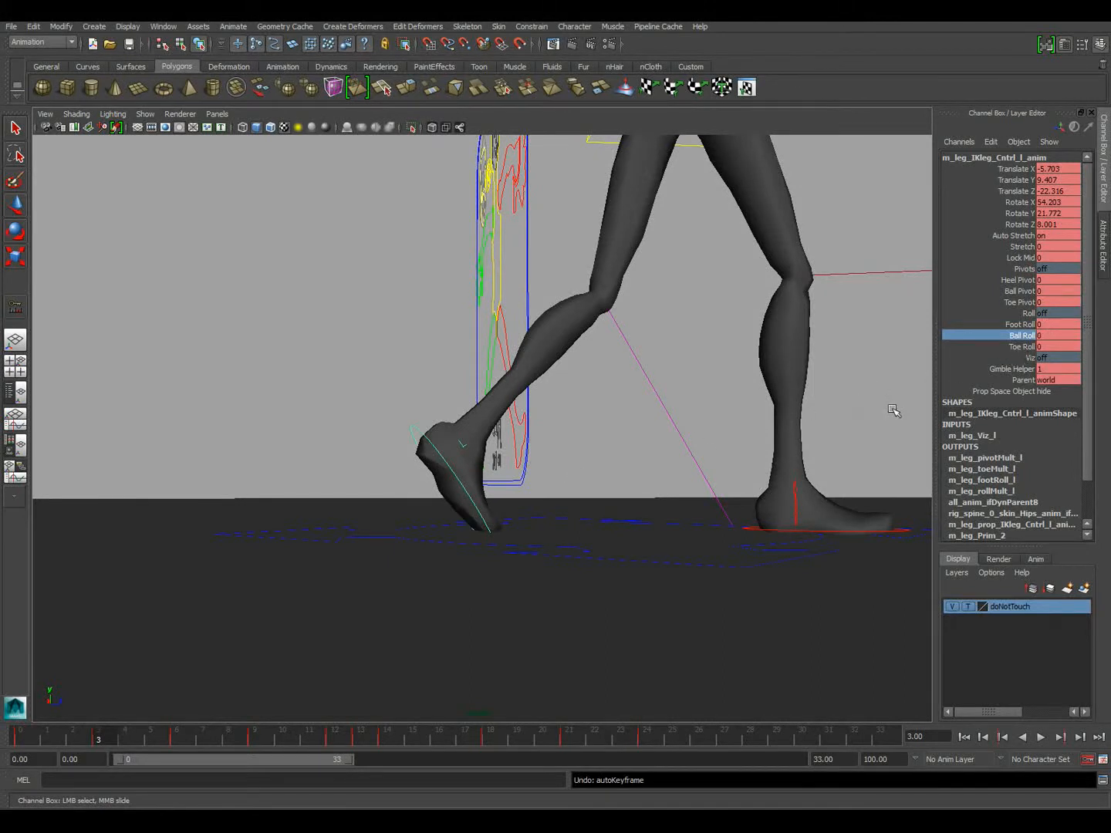
Set the left foot's Ball Roll to -0.6 and Toe Roll to 0.8 at frame 3
click(1006, 348)
middle_drag(472, 447, 529, 473)
click(1018, 336)
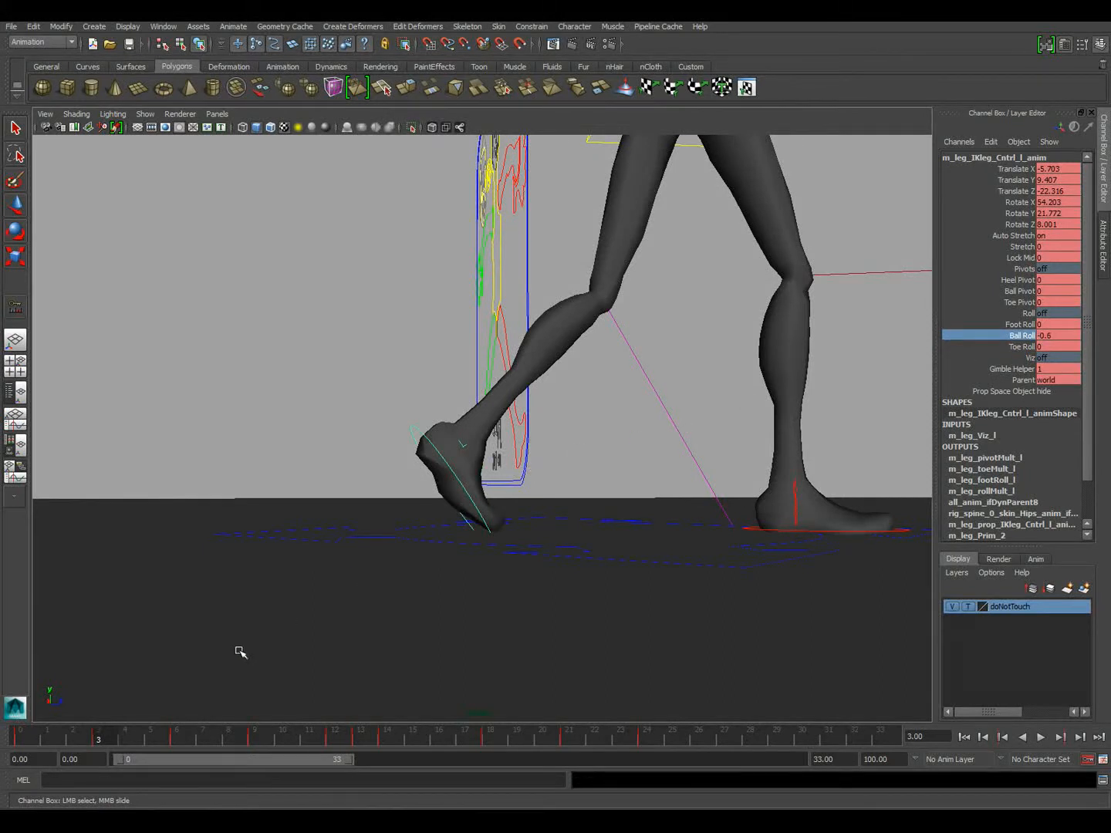
key(alt+v)
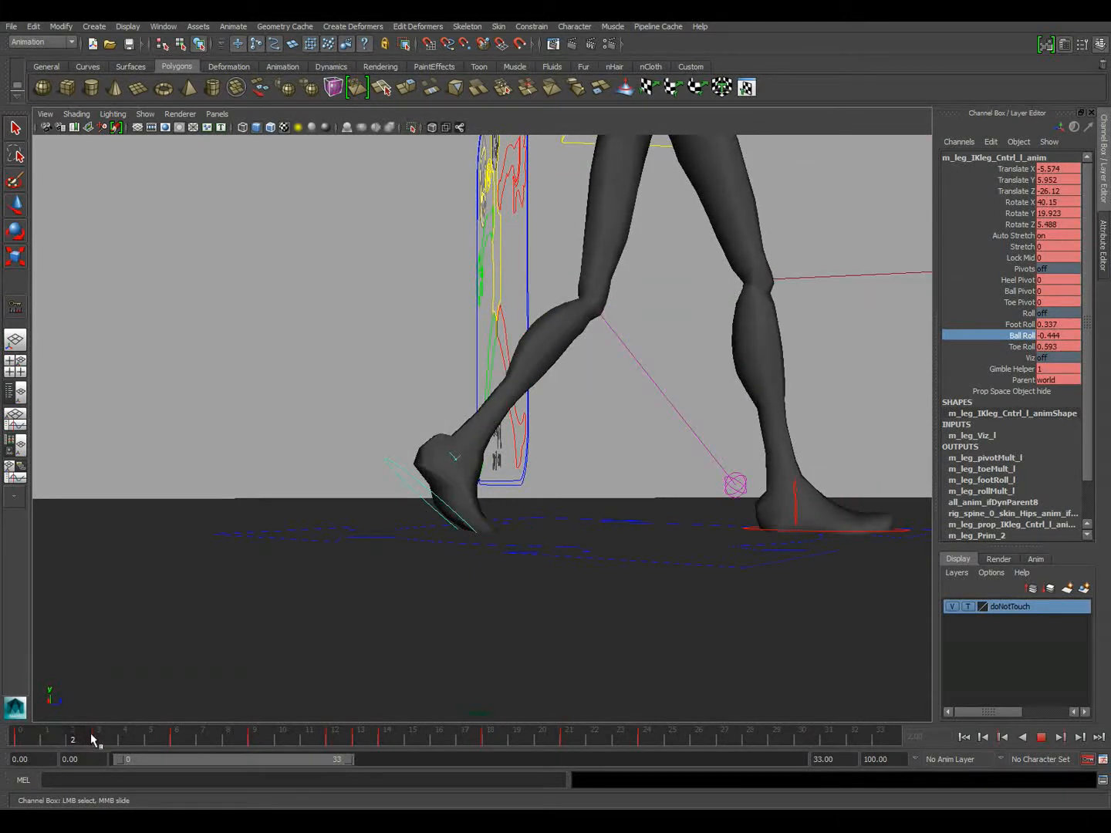
Lower the left foot's Ball Roll to about -1.24 at frame 2 and check the change into frame 3
drag(115, 742, 83, 745)
mouse_move(629, 412)
middle_down()
mouse_move(639, 414)
mouse_move(626, 415)
middle_up()
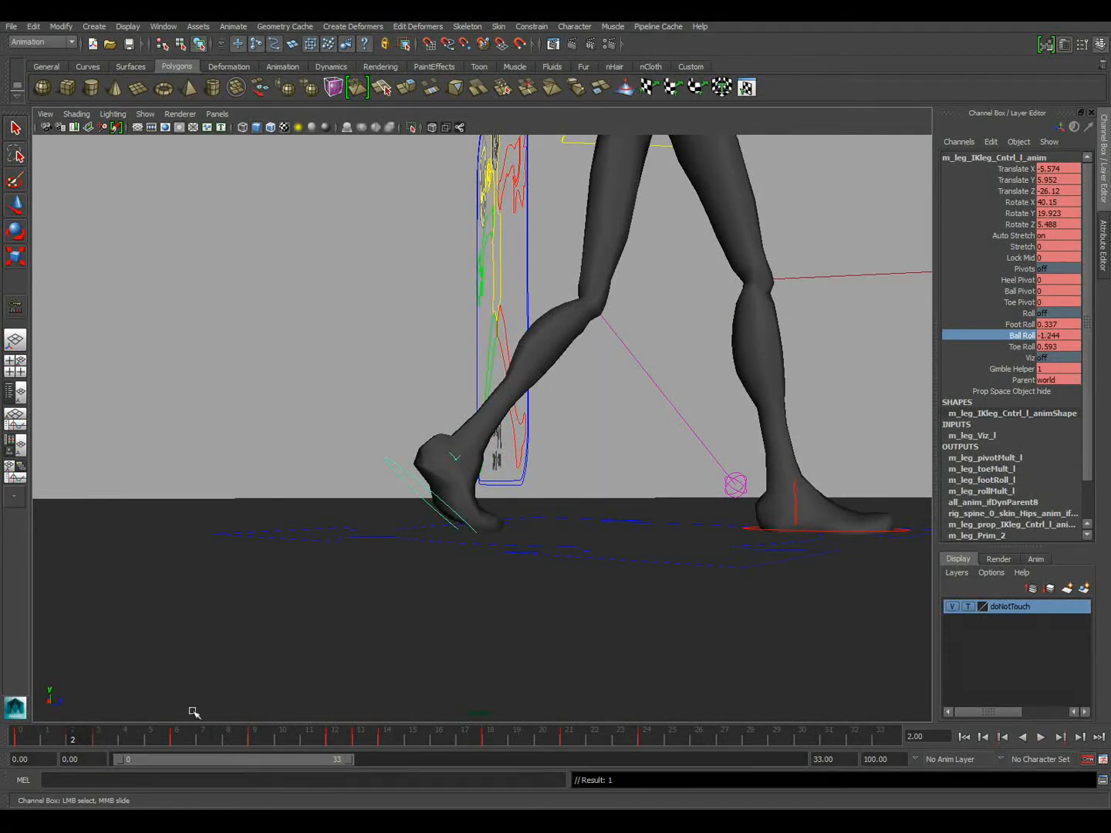
mouse_move(81, 737)
mouse_down()
mouse_move(18, 736)
mouse_move(206, 736)
mouse_move(61, 739)
mouse_move(96, 735)
mouse_up()
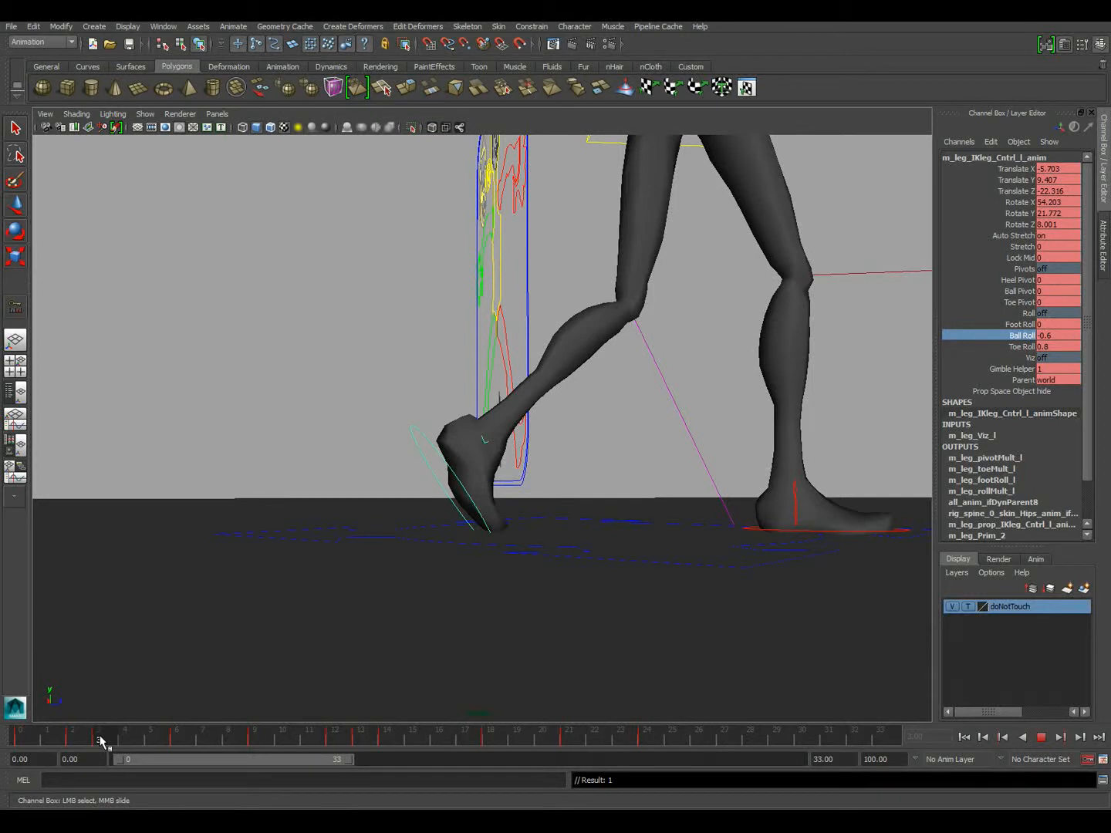
Create an editable motion trail for the left leg IK control at frame 4 and inspect its arc from the side
drag(101, 741, 140, 740)
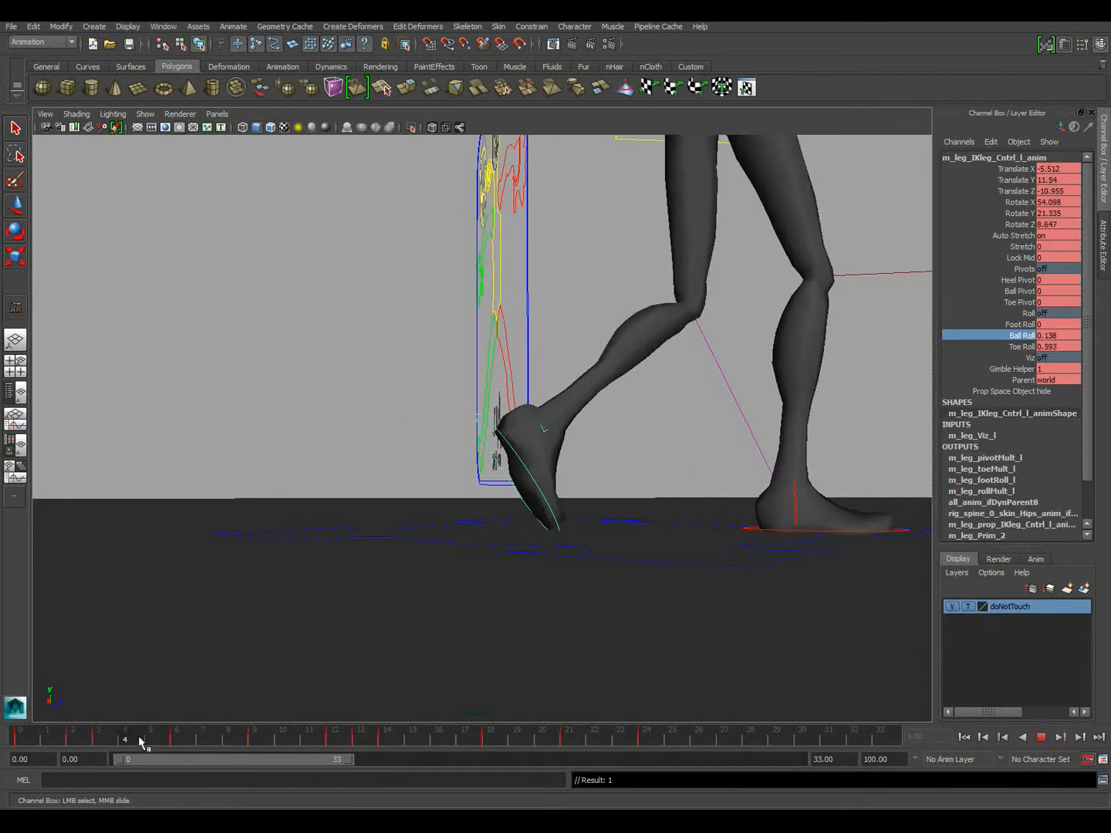
alt+drag(475, 527, 464, 538)
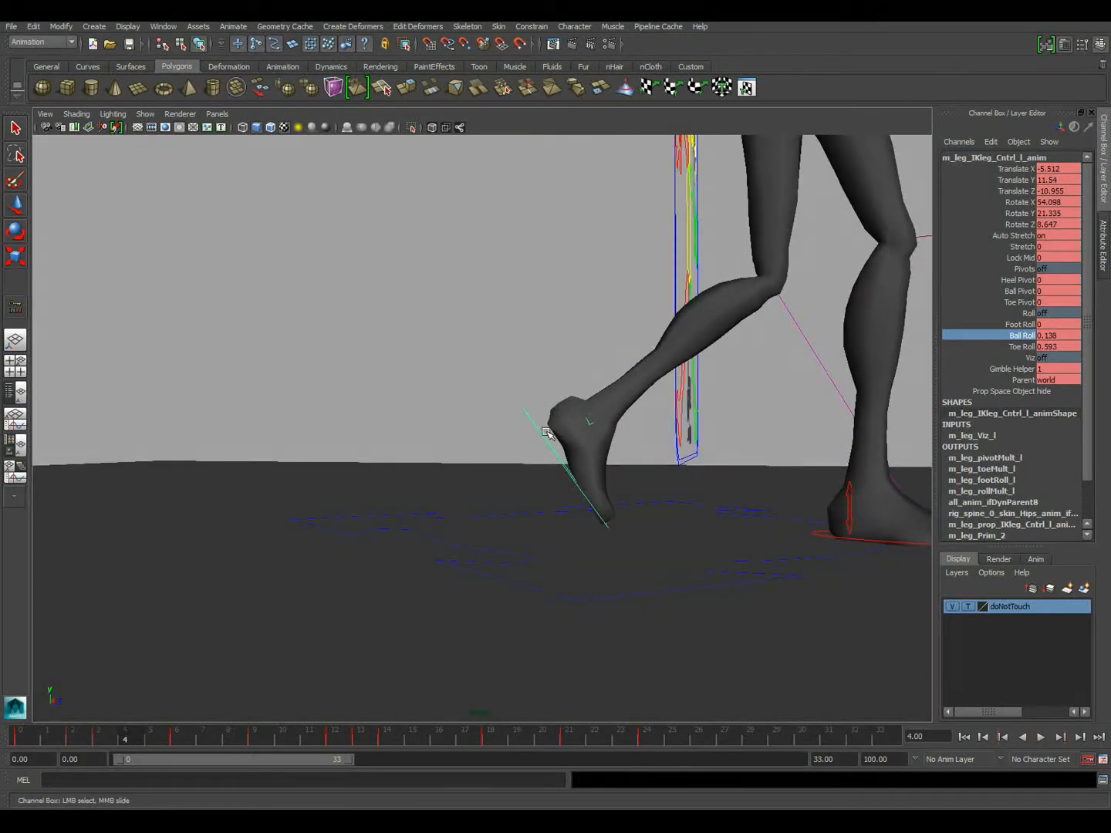
alt+drag(702, 513, 578, 475)
alt+middle_drag(579, 474, 416, 494)
alt+drag(416, 493, 473, 500)
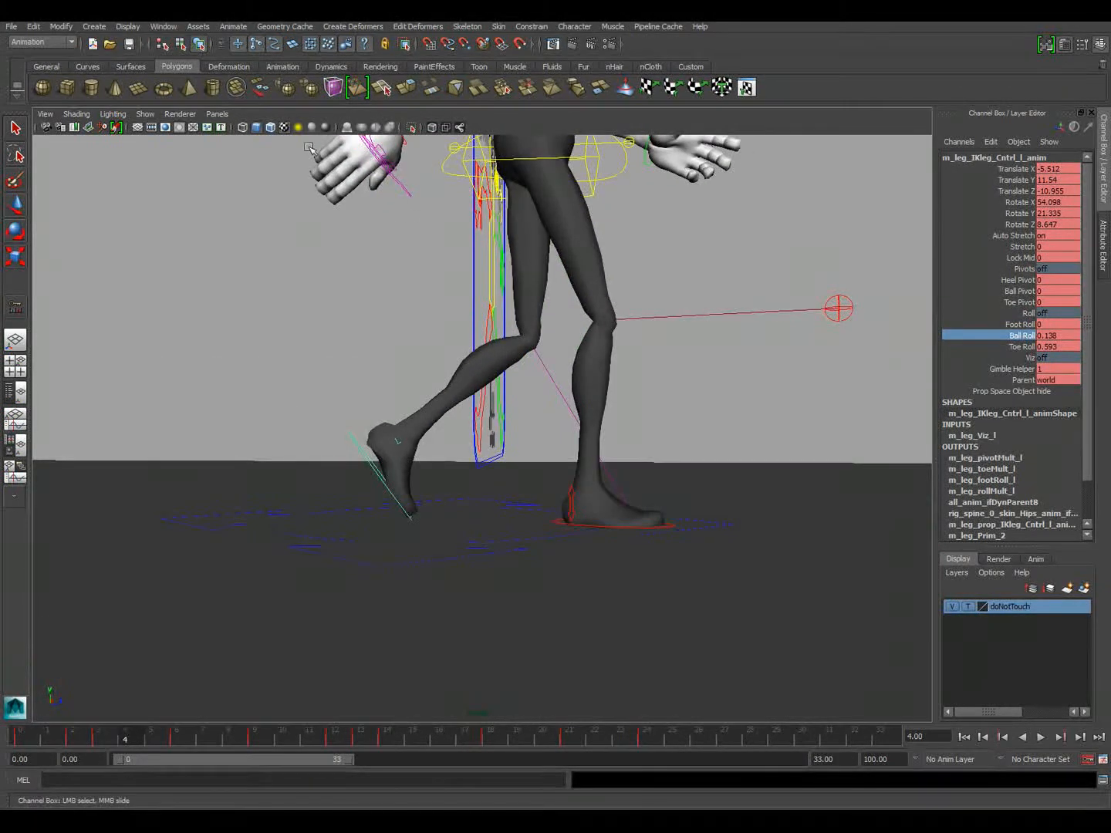
click(235, 26)
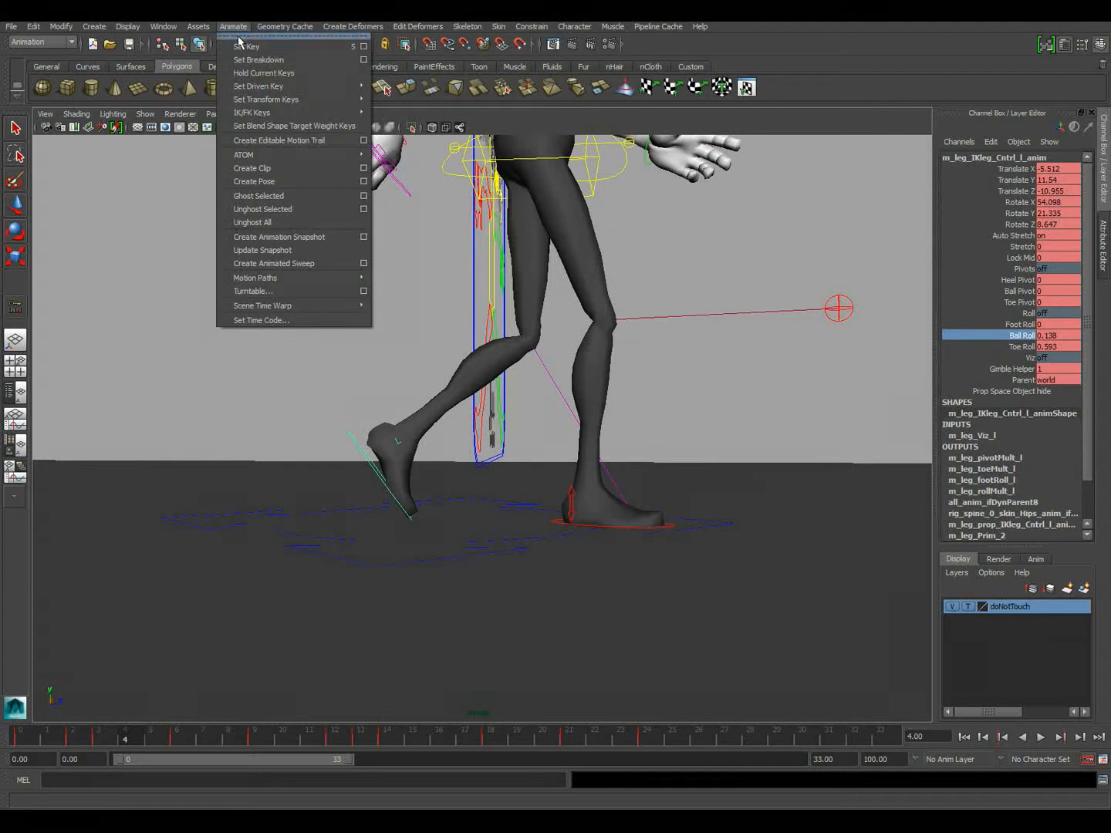
click(267, 143)
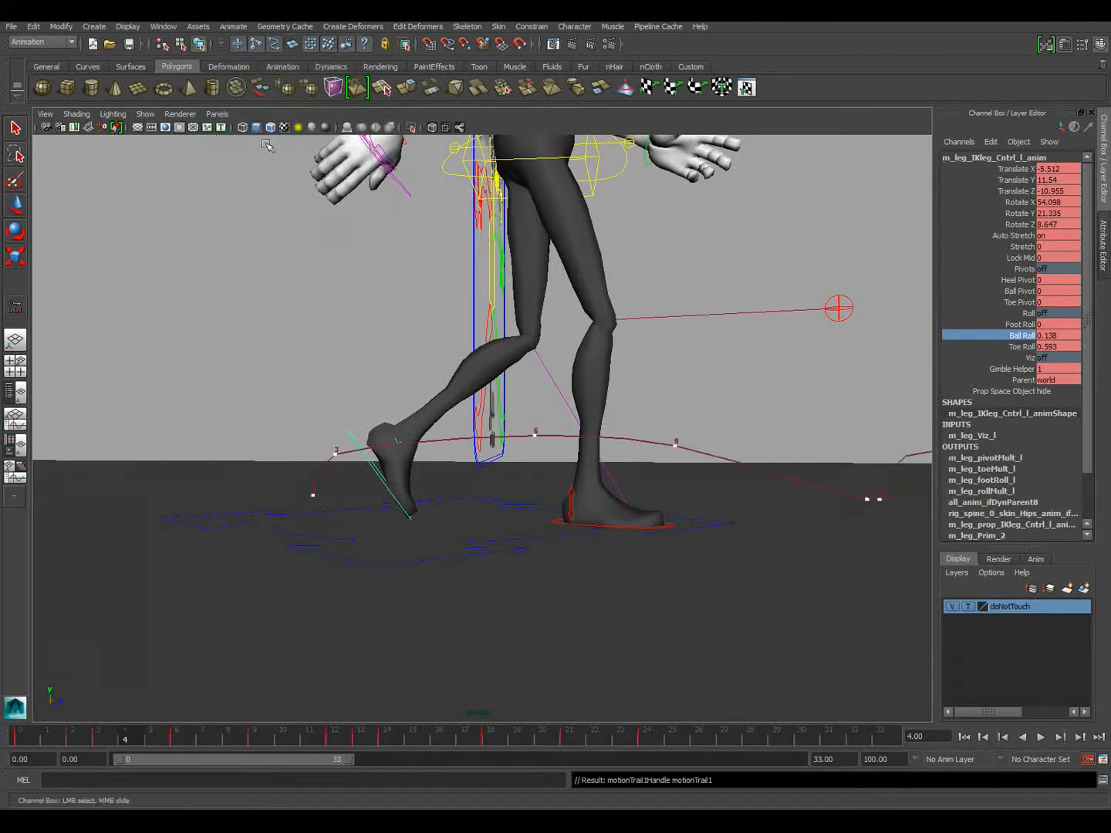
alt+right_drag(632, 503, 737, 492)
alt+drag(553, 509, 617, 452)
alt+right_drag(617, 451, 475, 436)
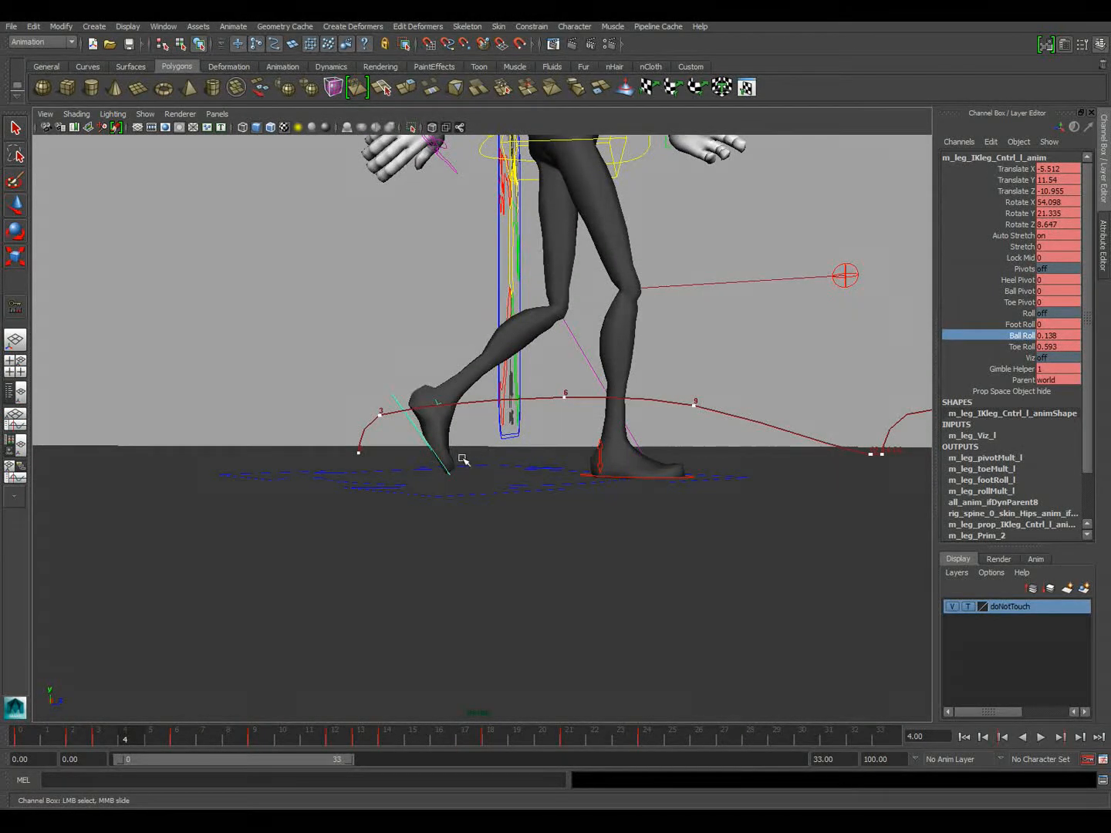
Raise the left leg IK control at frame 4 to a Translate Y of about 14.96 and play back the walk
key(w)
click(173, 738)
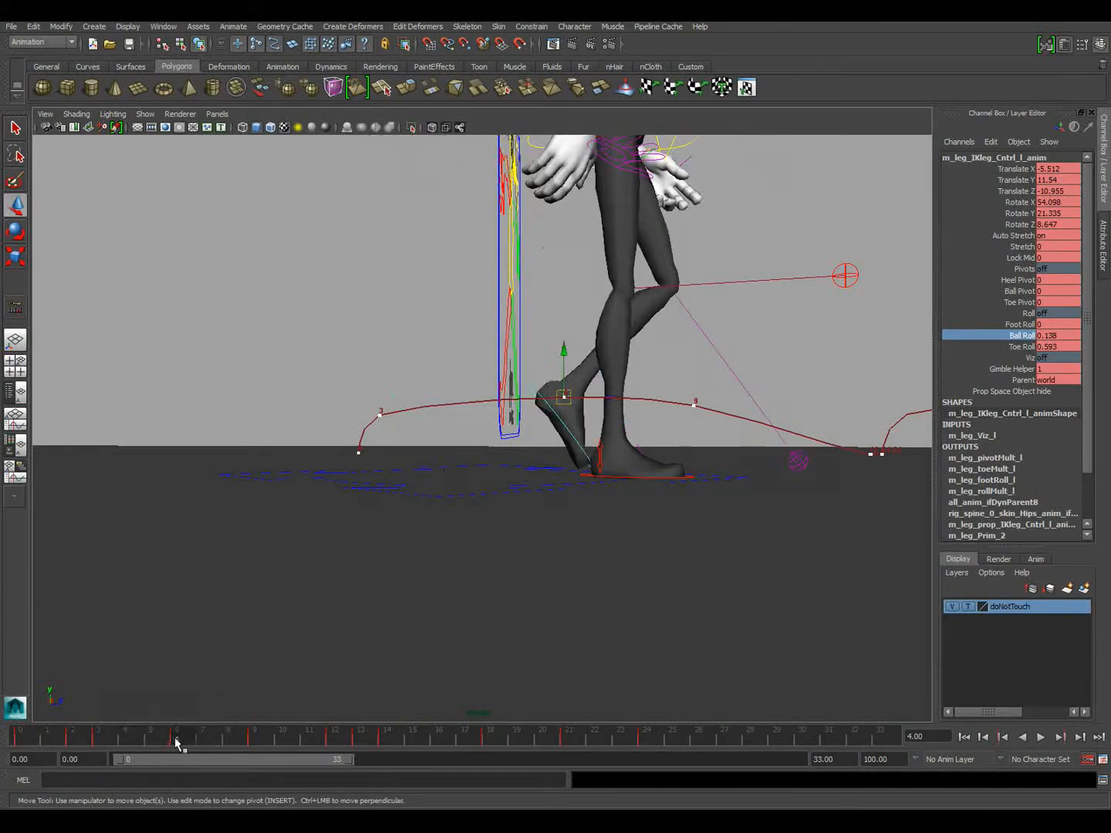
drag(174, 737, 126, 736)
drag(430, 392, 427, 378)
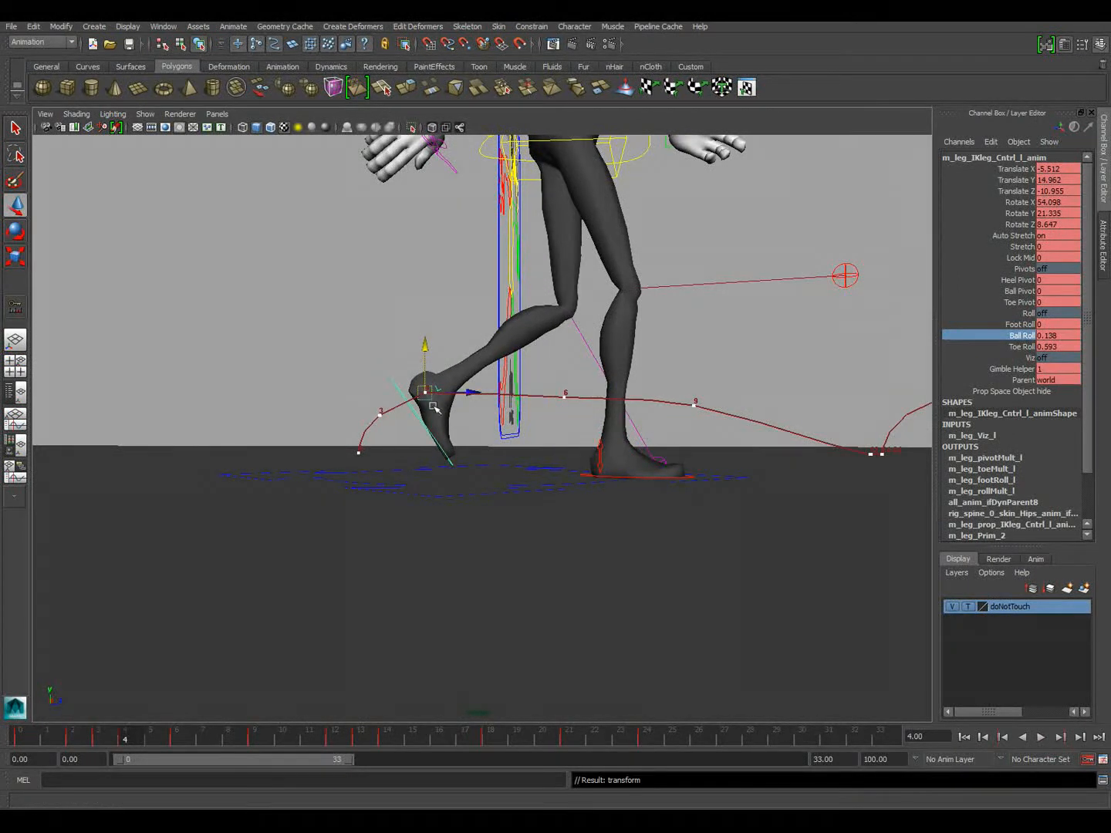
key(alt+v)
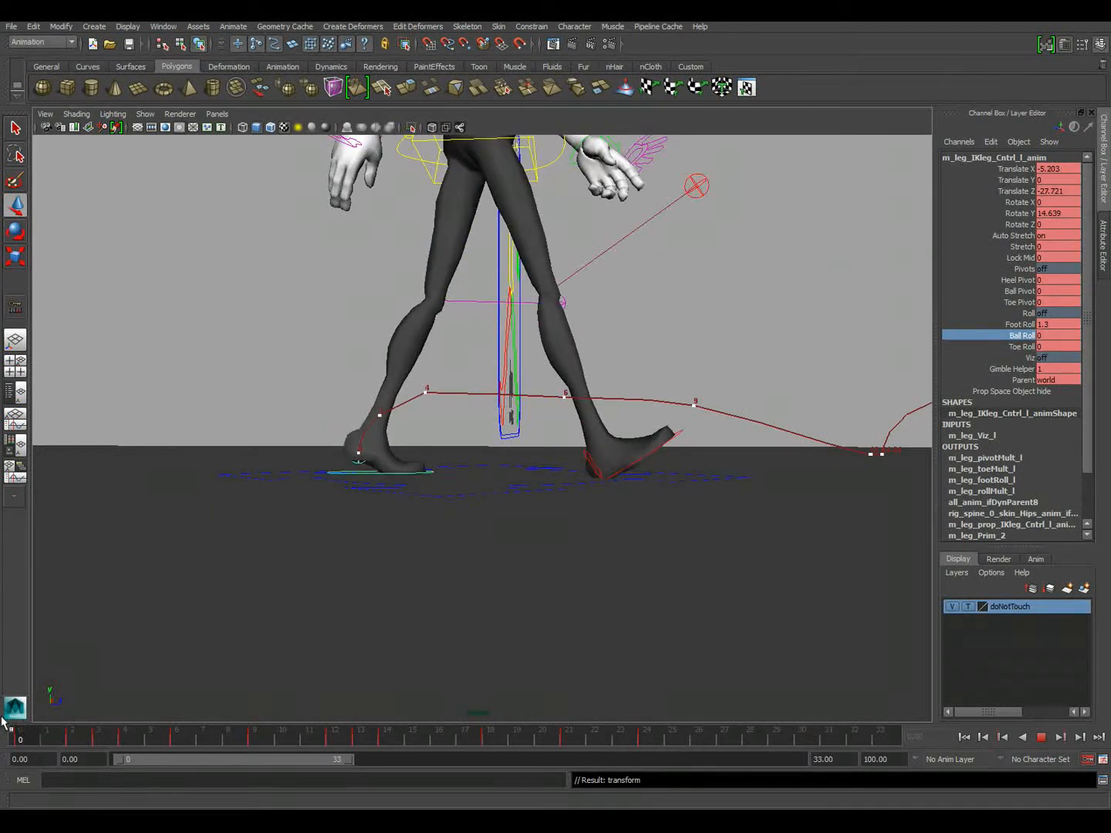
key(alt+v)
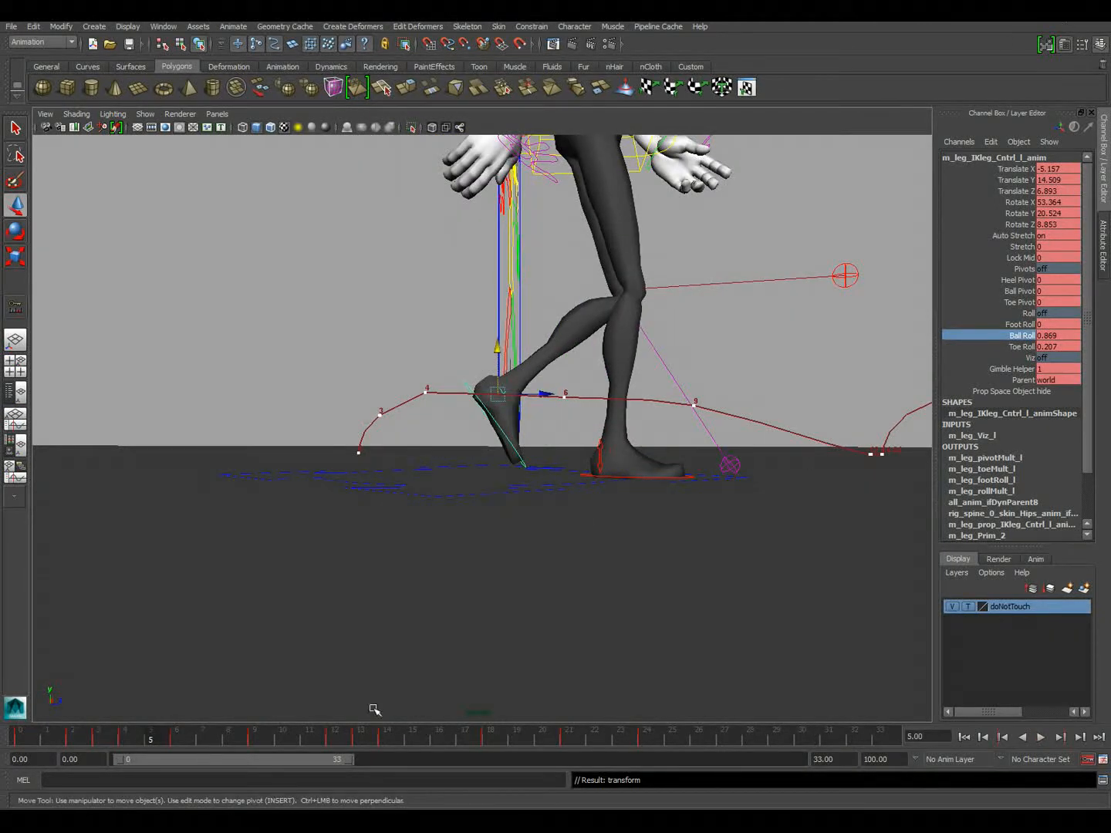
Launch the screen marker drawing tool from the desktop and return to Maya with an empty part of the scene
click(1055, 15)
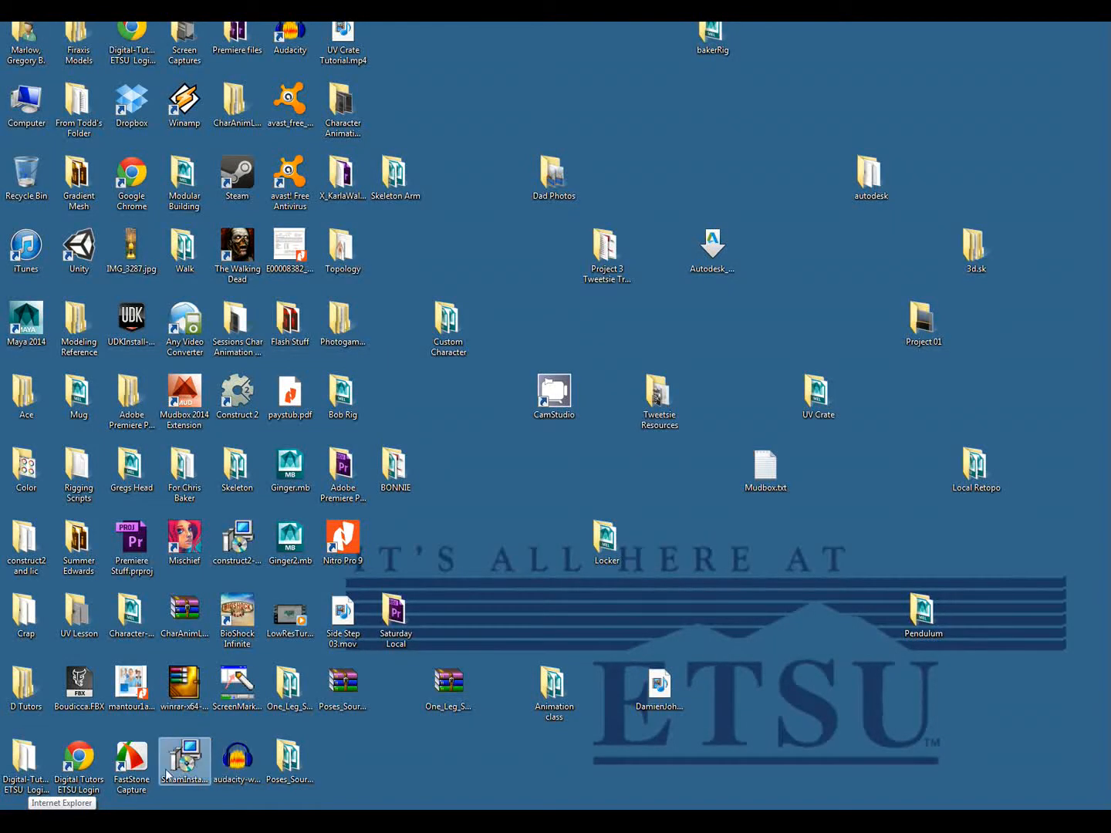
click(251, 692)
double_click(251, 691)
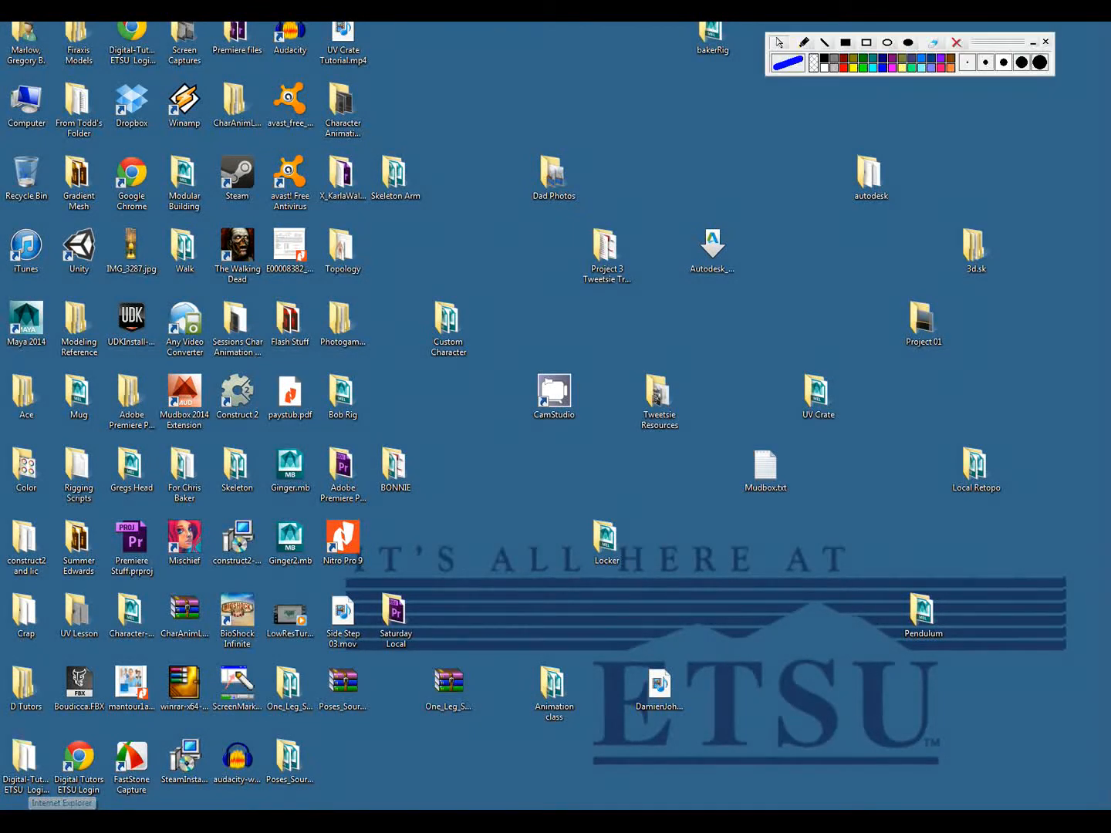
mouse_move(276, 821)
click(274, 793)
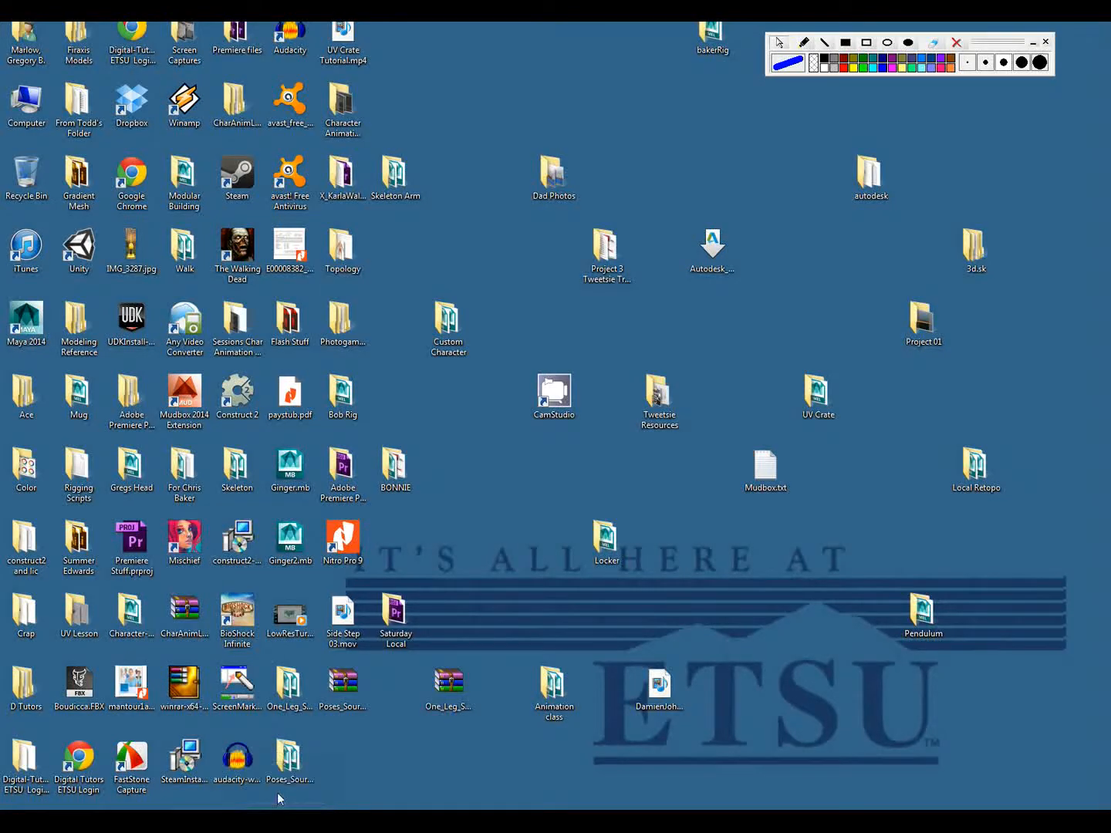
alt+middle_drag(379, 455, 629, 555)
alt+right_drag(630, 555, 423, 494)
alt+middle_drag(419, 454, 683, 688)
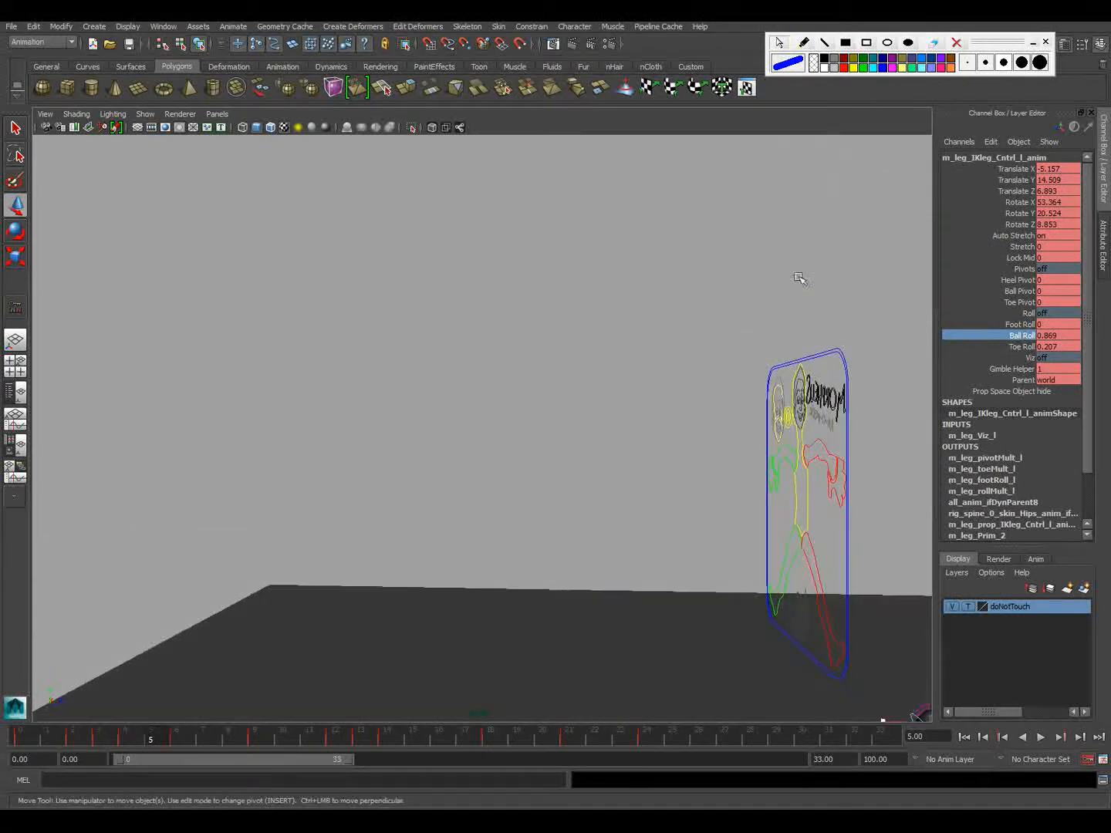
Sketch a foot outline with a bent-up toe section in thick blue pen, and clear the drawing
click(803, 43)
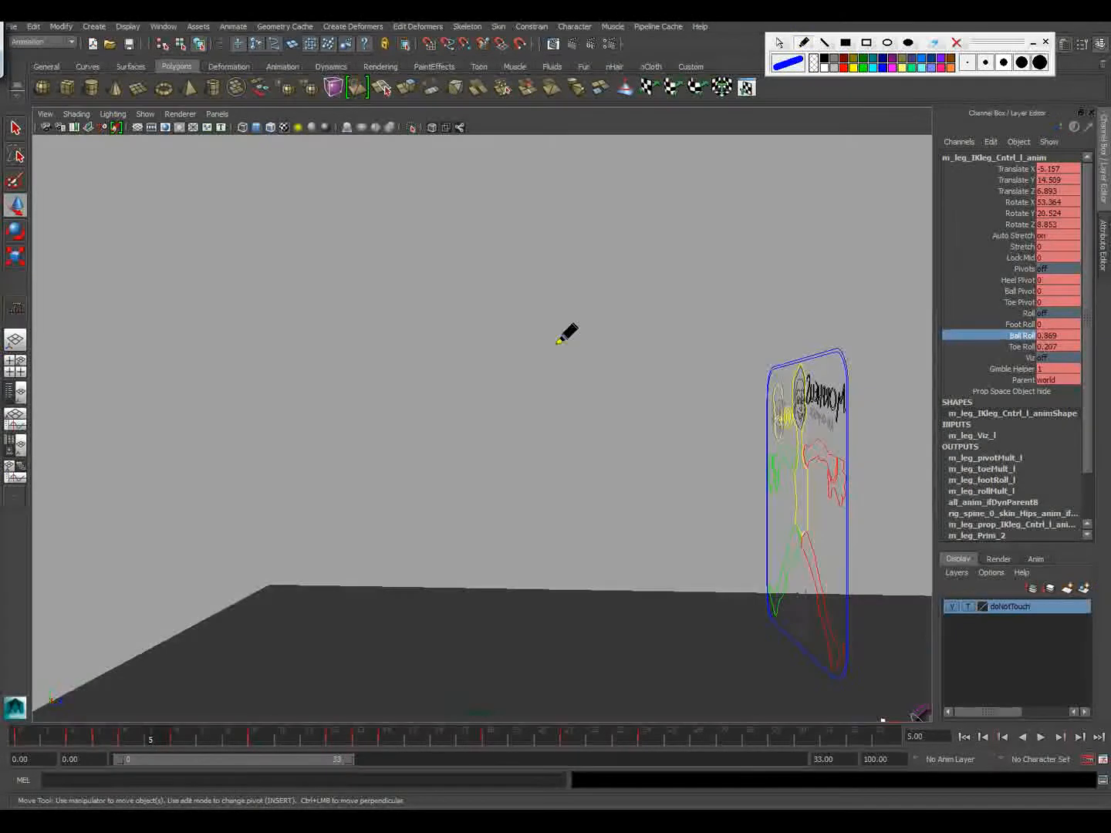
mouse_move(556, 344)
mouse_down()
mouse_move(302, 349)
mouse_move(301, 312)
mouse_move(315, 274)
mouse_move(359, 253)
mouse_move(508, 302)
mouse_move(565, 293)
mouse_move(590, 341)
mouse_move(540, 343)
mouse_up()
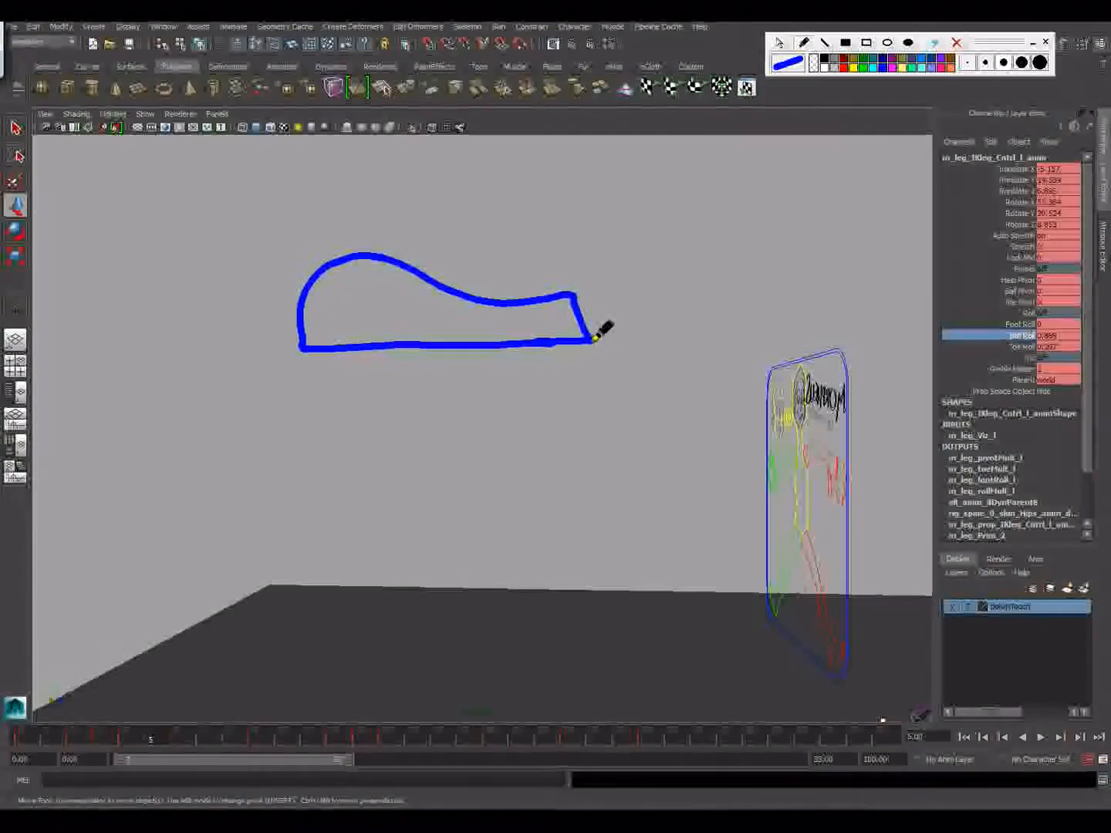
mouse_move(594, 336)
mouse_down()
mouse_move(628, 289)
mouse_move(625, 316)
mouse_move(606, 337)
mouse_up()
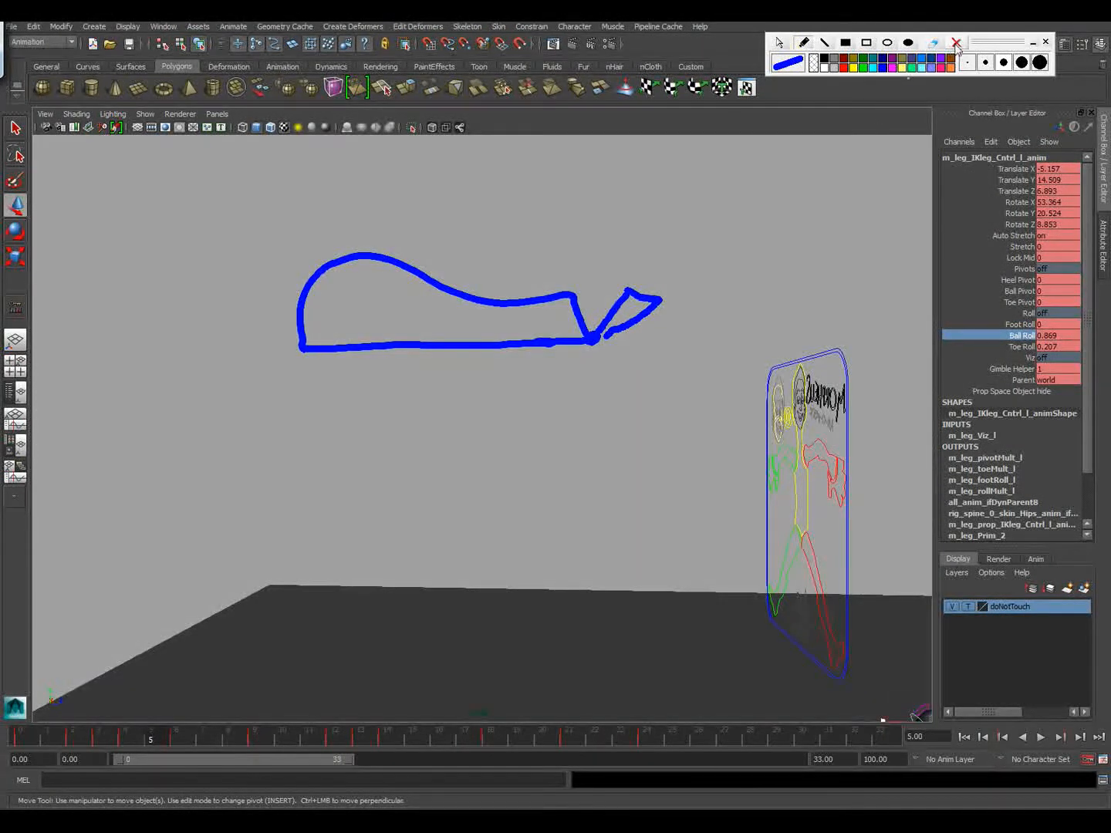
click(956, 45)
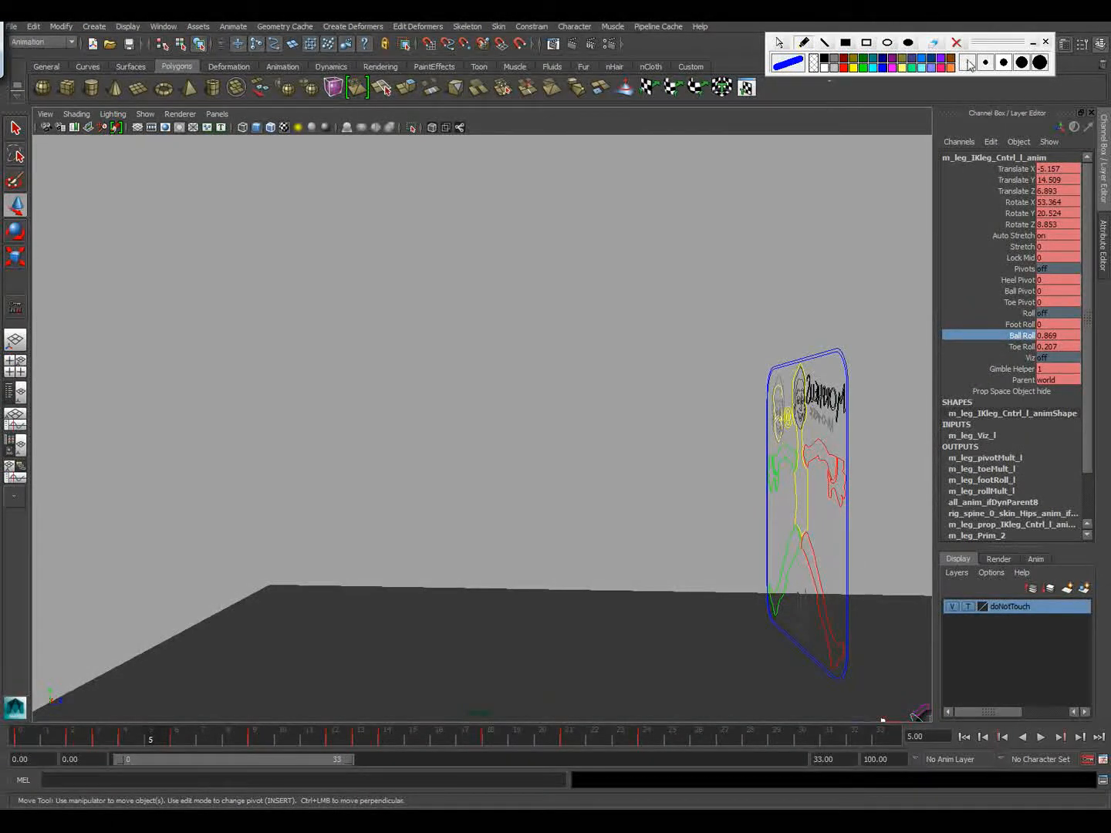
Draw a dipping foot path in thin blue pen and a smooth arc above it in red, and clear both
click(969, 64)
mouse_move(301, 371)
mouse_down()
mouse_move(310, 347)
mouse_move(360, 315)
mouse_move(412, 310)
mouse_move(657, 350)
mouse_move(830, 346)
mouse_move(853, 377)
mouse_up()
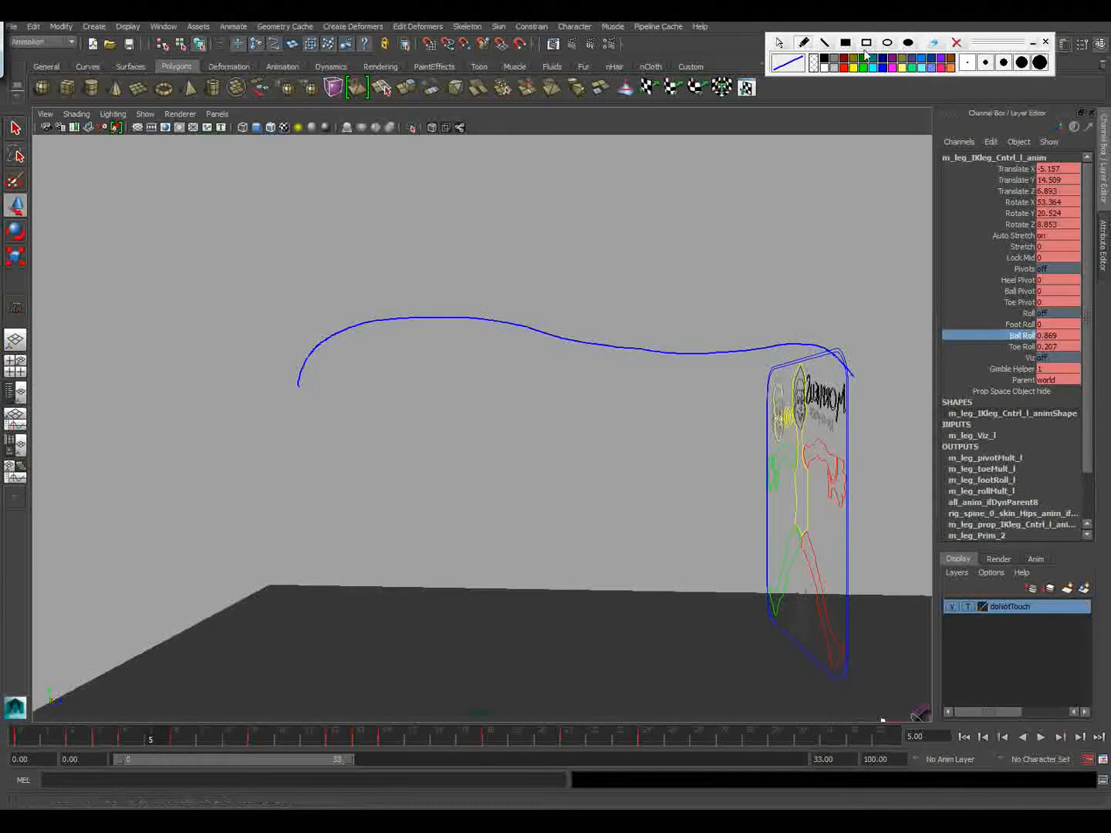
click(843, 67)
mouse_move(284, 360)
mouse_down()
mouse_move(355, 297)
mouse_move(479, 258)
mouse_move(642, 266)
mouse_move(795, 315)
mouse_move(877, 381)
mouse_up()
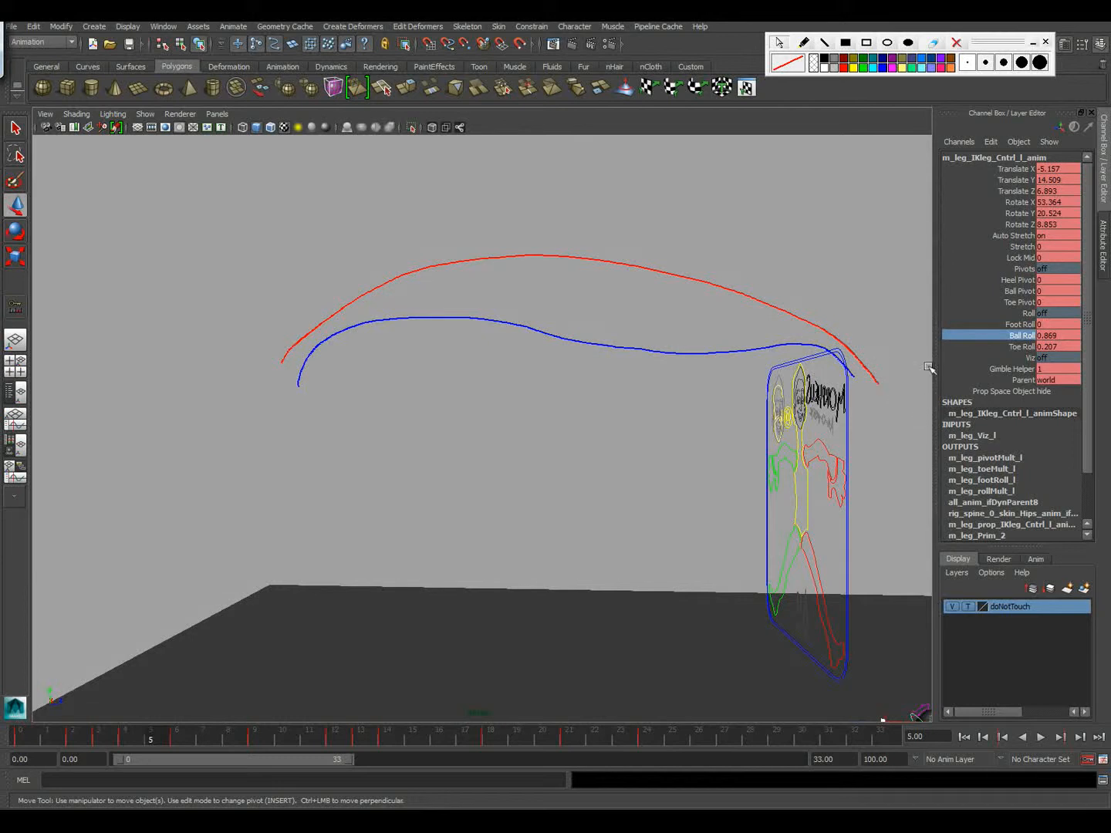
click(955, 44)
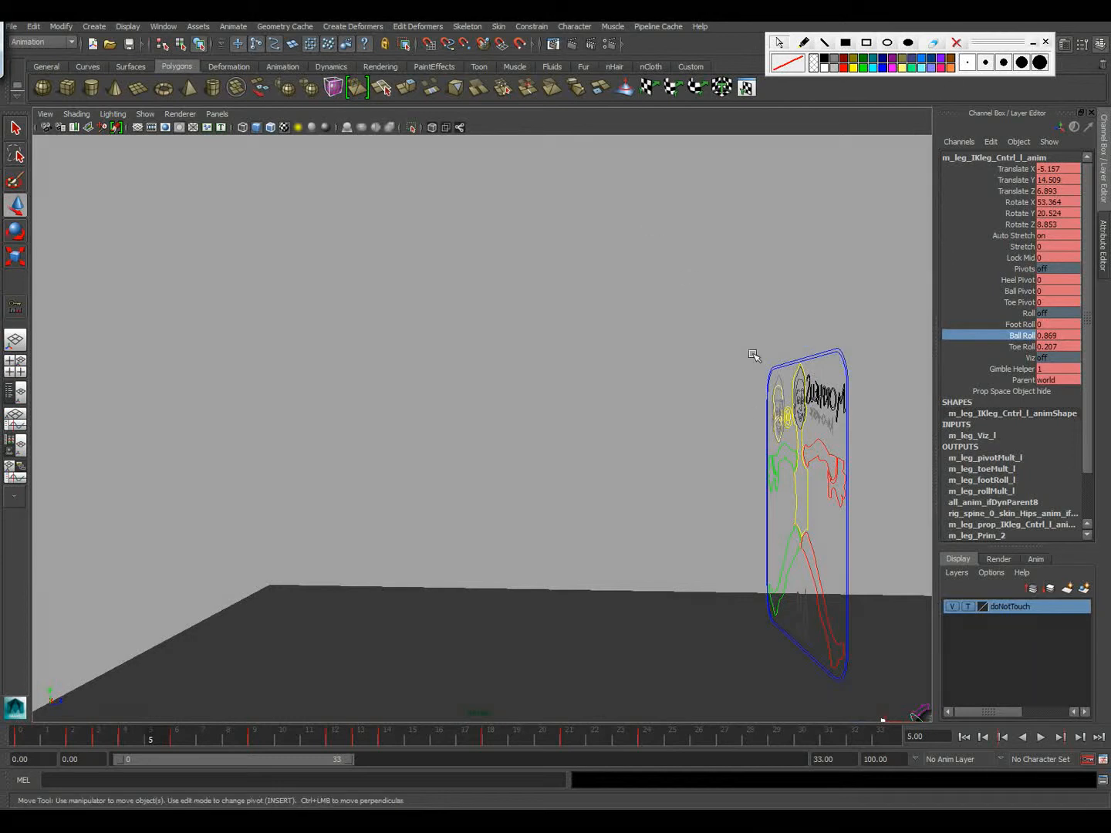
Raise the left leg IK control at frame 5 to a Translate Y of about 15.57
drag(523, 341, 584, 374)
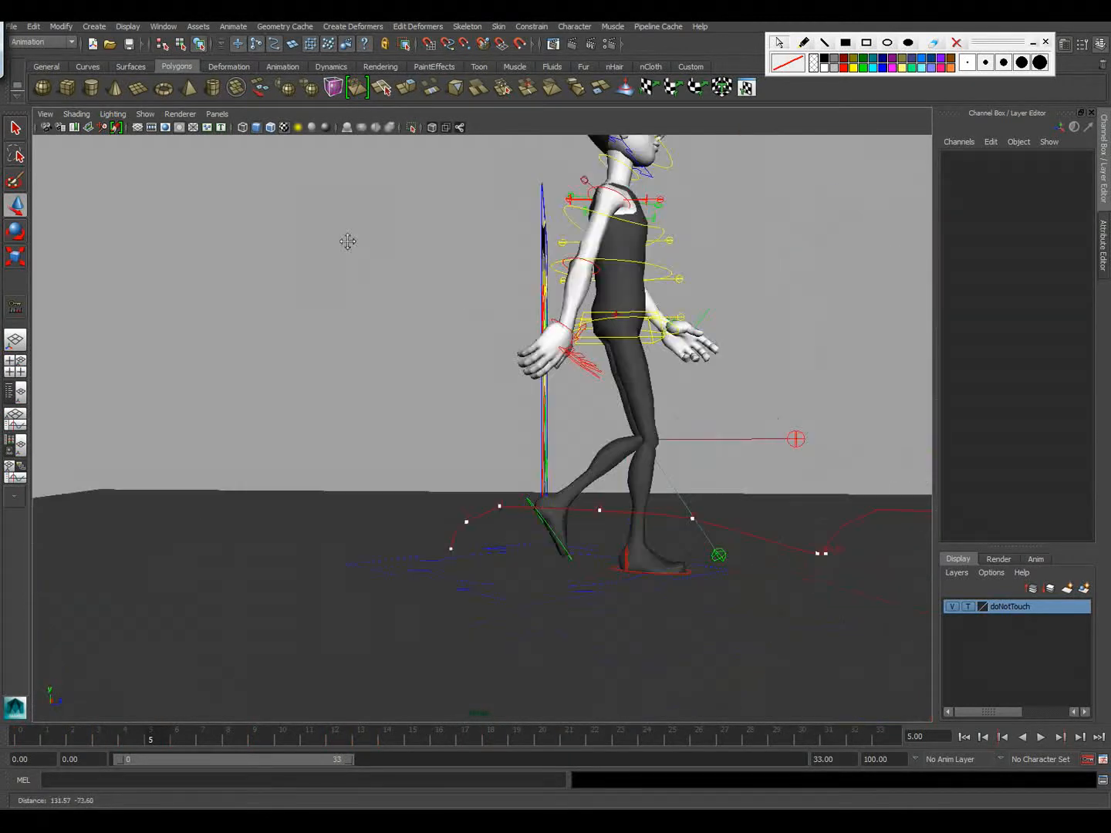
alt+right_drag(347, 240, 570, 309)
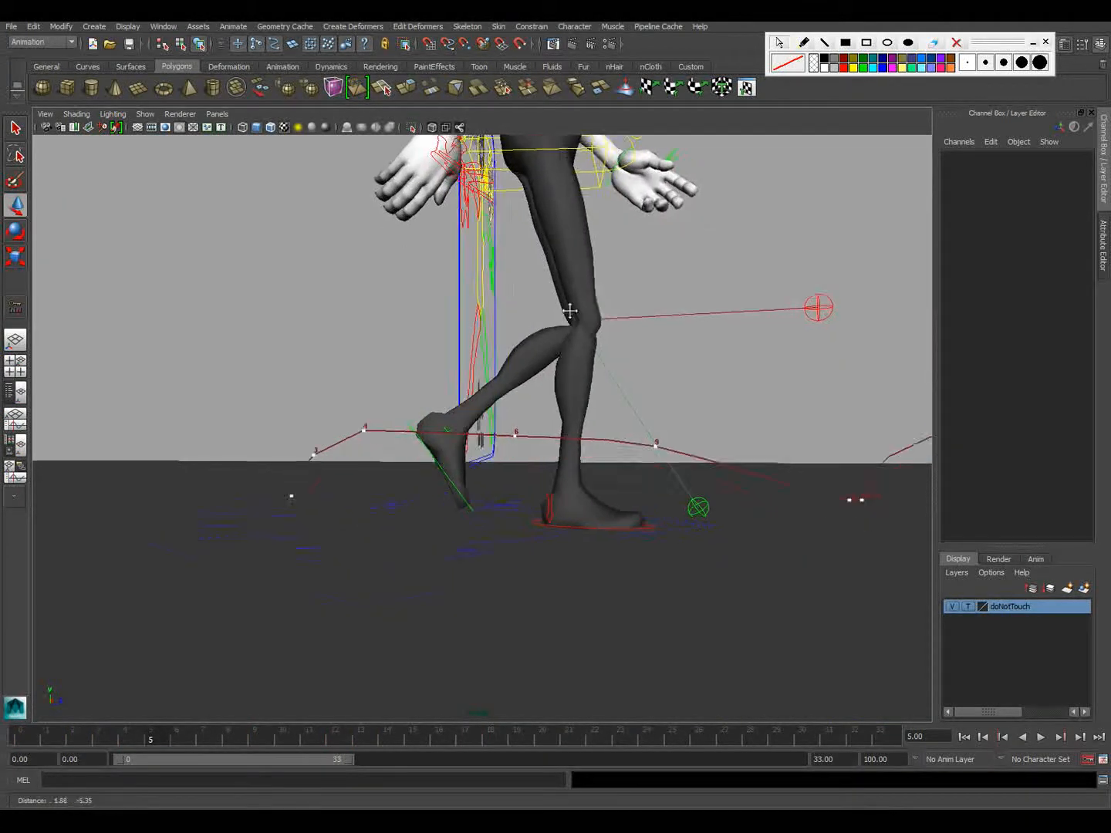
alt+middle_drag(570, 311, 544, 272)
alt+right_drag(461, 302, 544, 349)
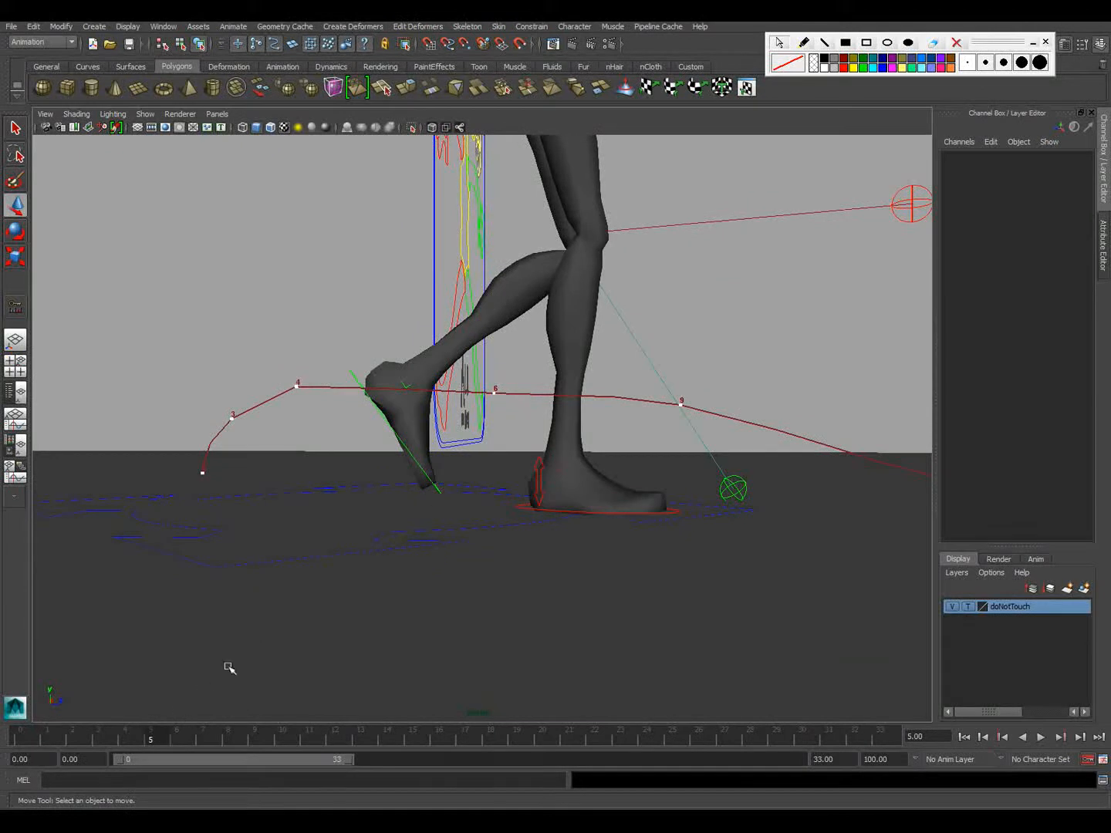
click(380, 407)
drag(400, 361, 399, 357)
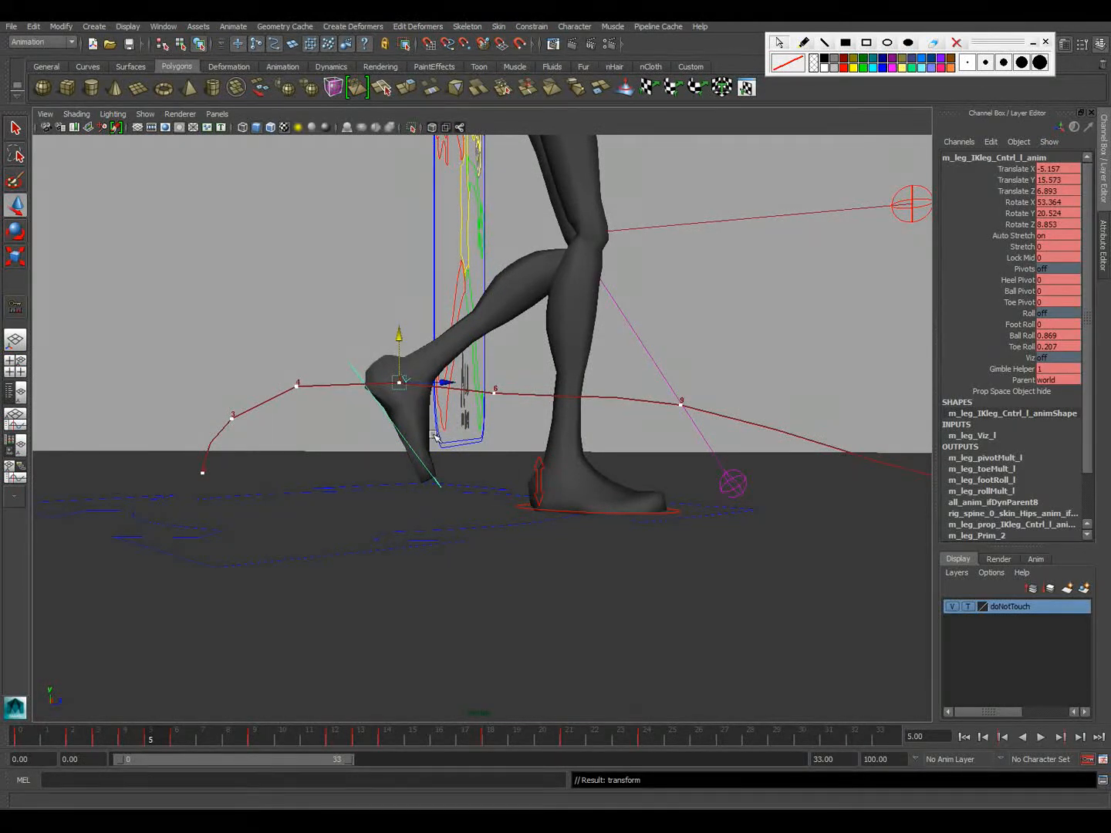
Lower the left leg IK control at frame 9 to a Translate Y of about 8.74 and play back the motion
click(175, 734)
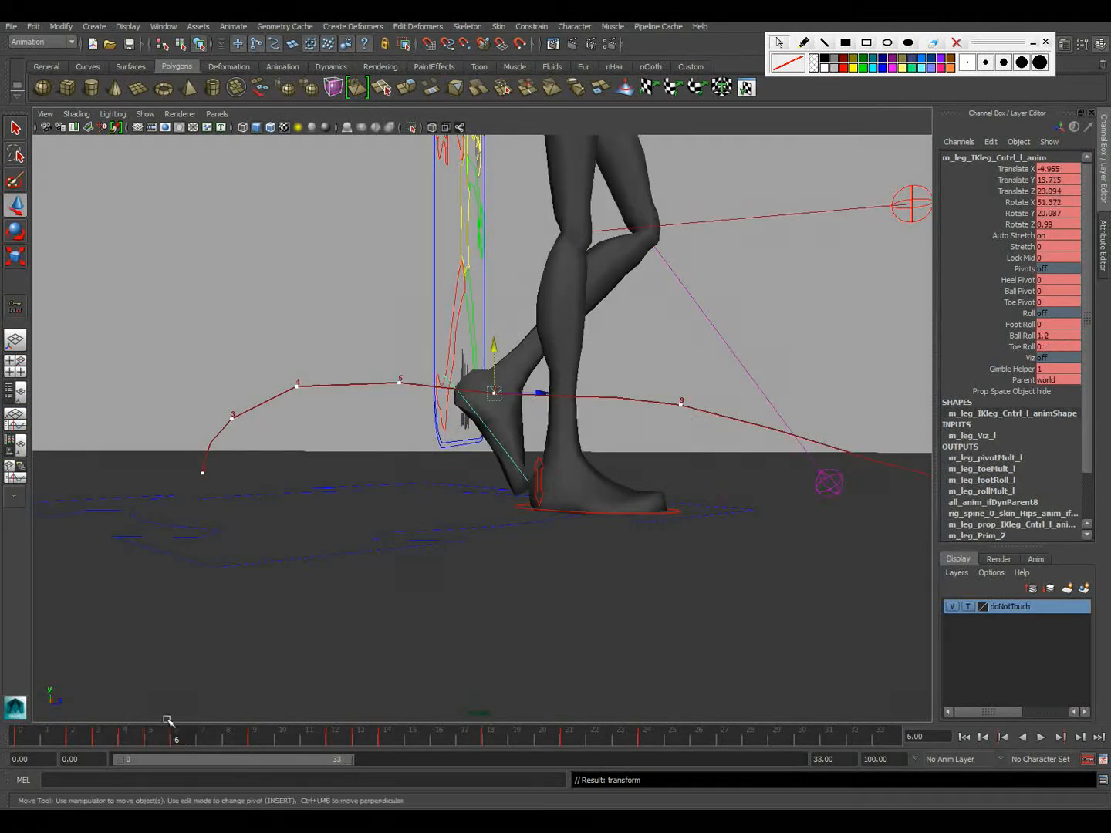
click(254, 739)
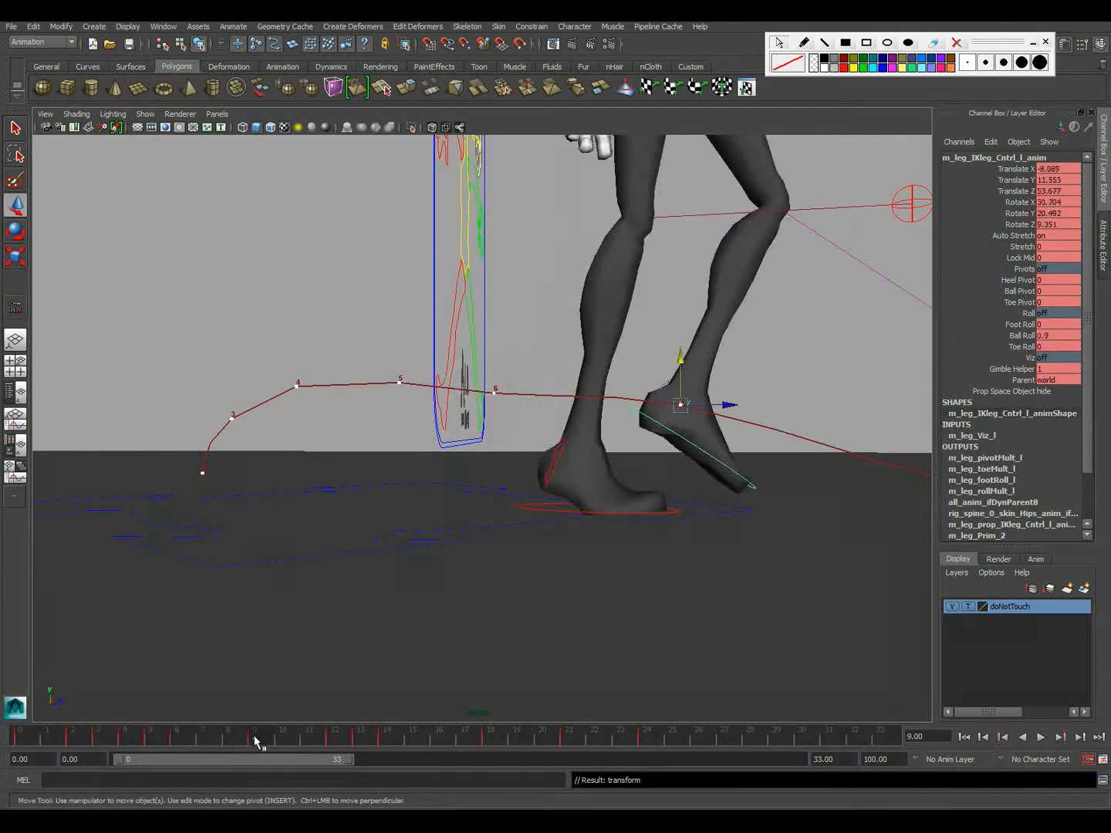
alt+middle_drag(454, 670, 279, 647)
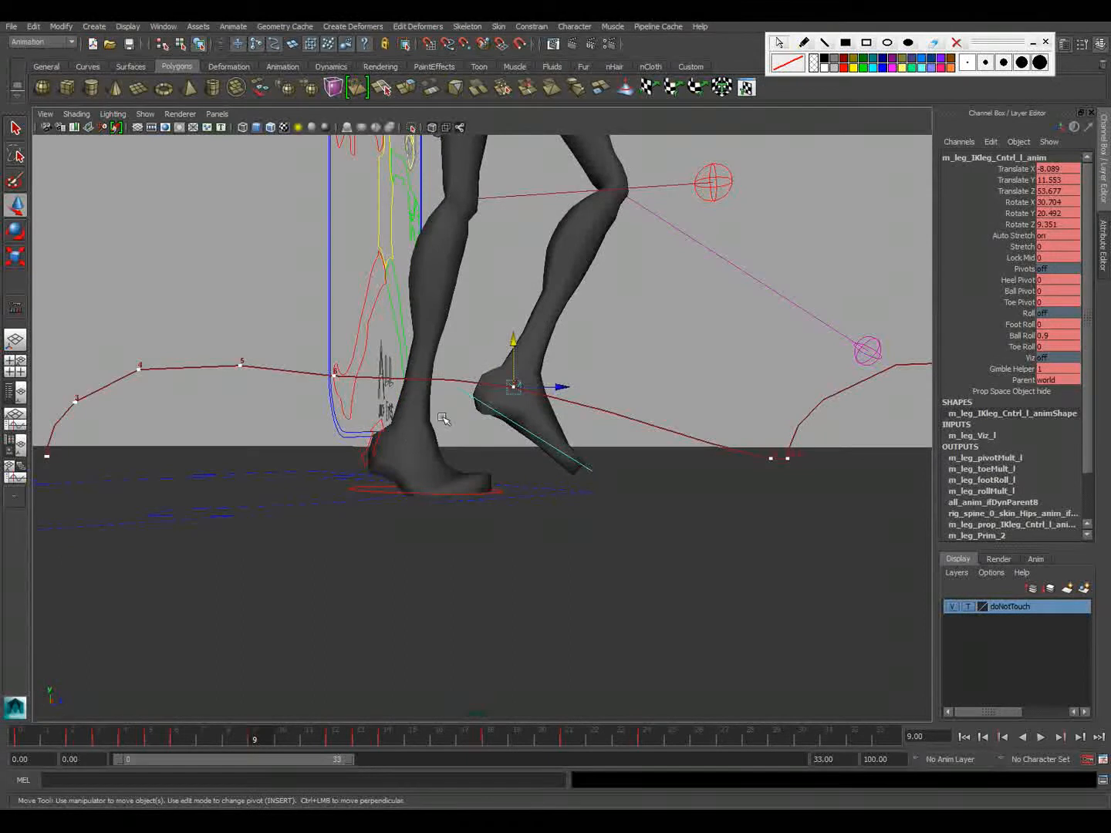
drag(511, 368, 512, 386)
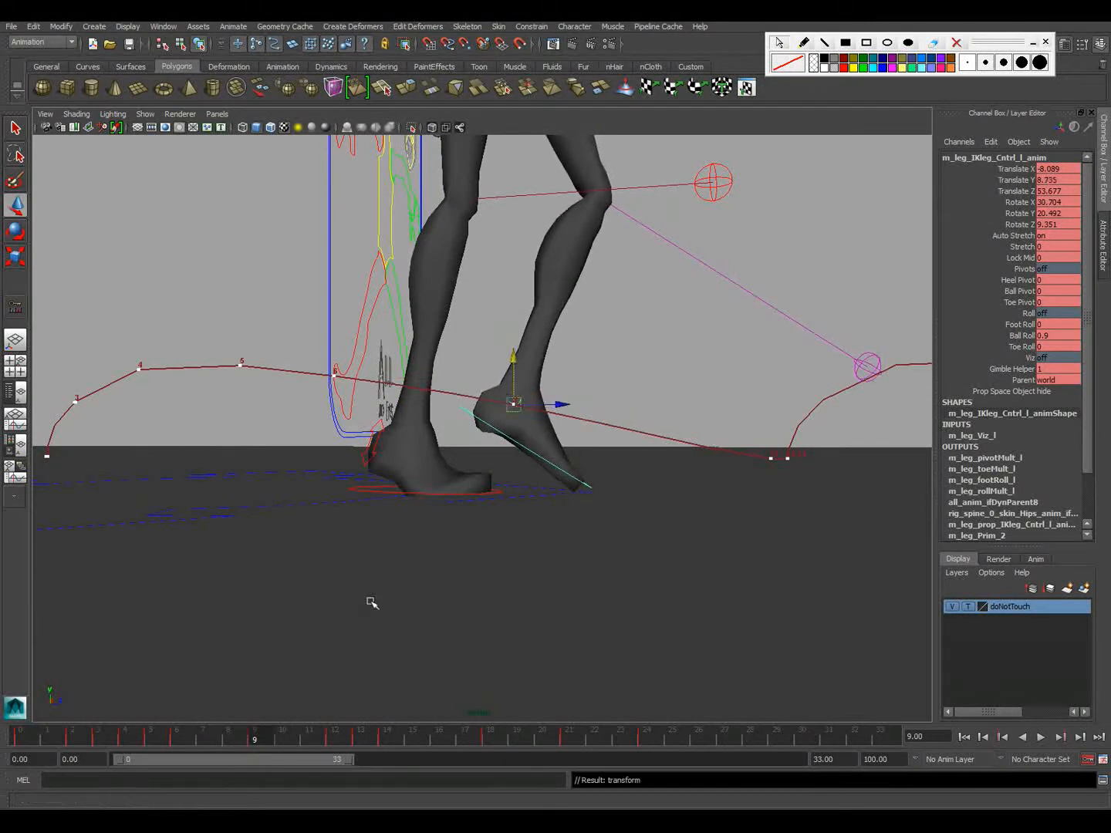
key(alt+v)
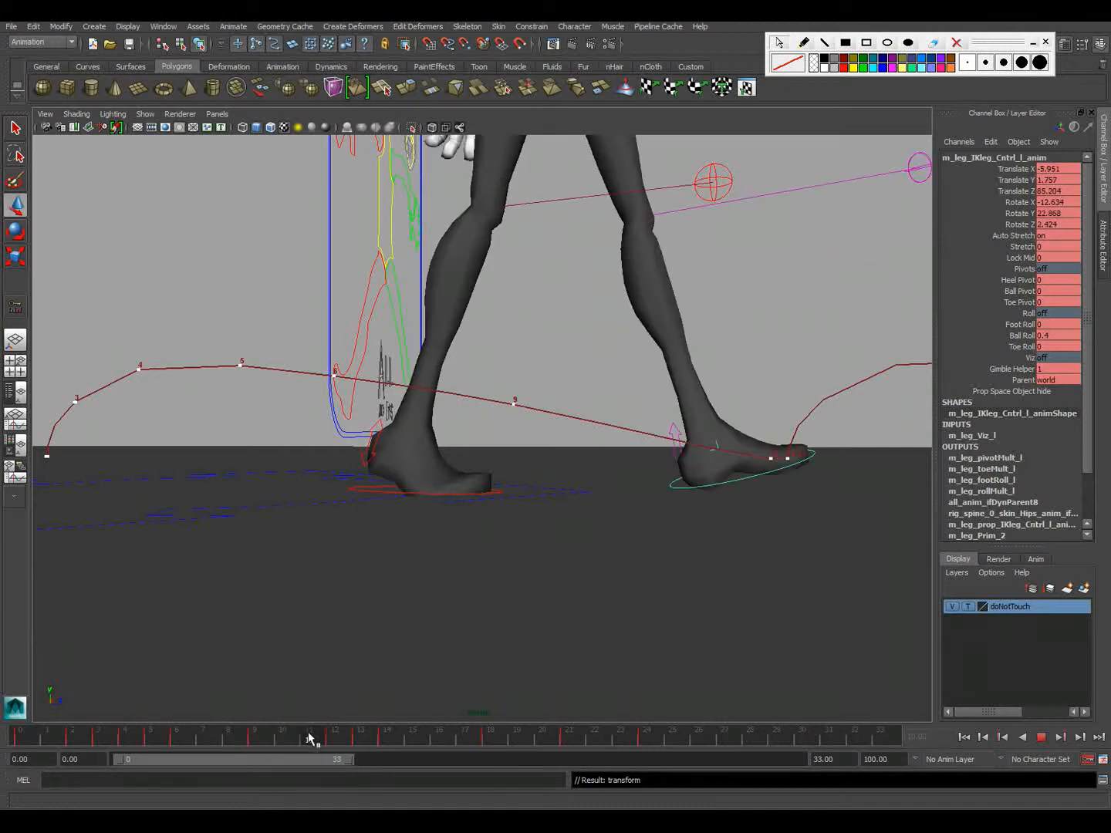
Raise the left foot control at frame 11 to a Translate Y of about 4.67 and tilt its Rotate X to about -15.56
click(302, 732)
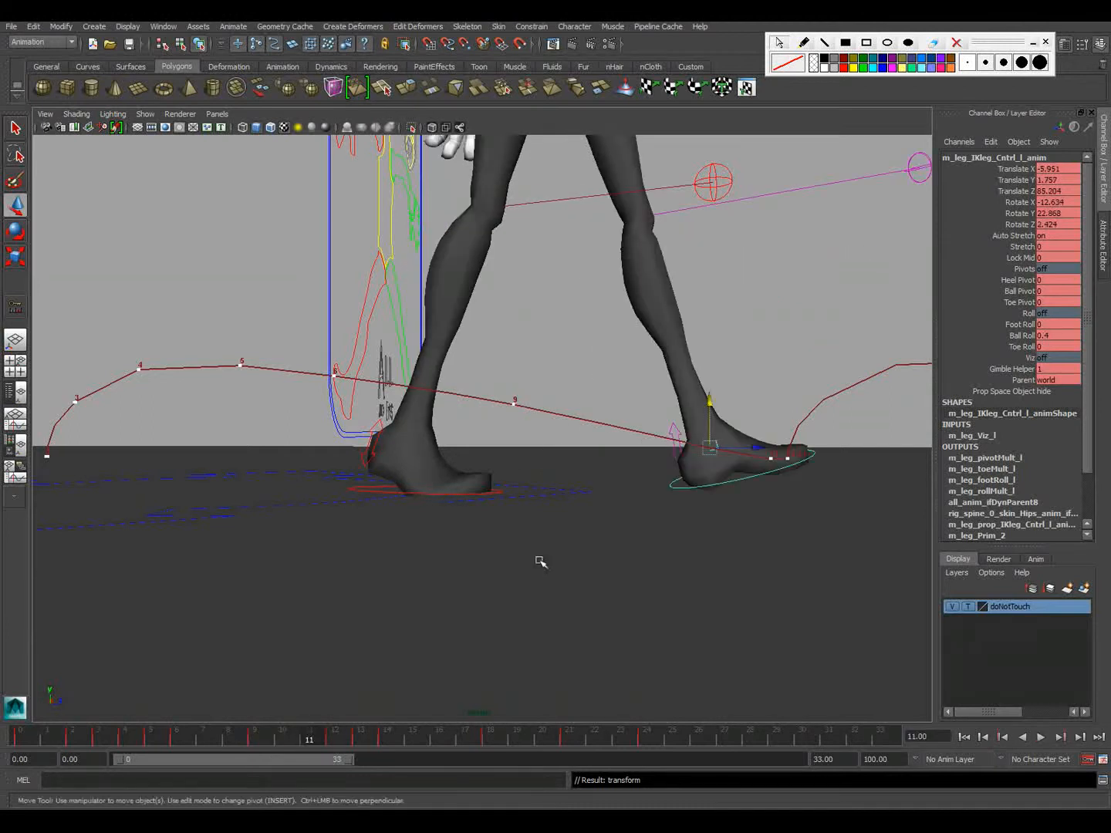
click(709, 417)
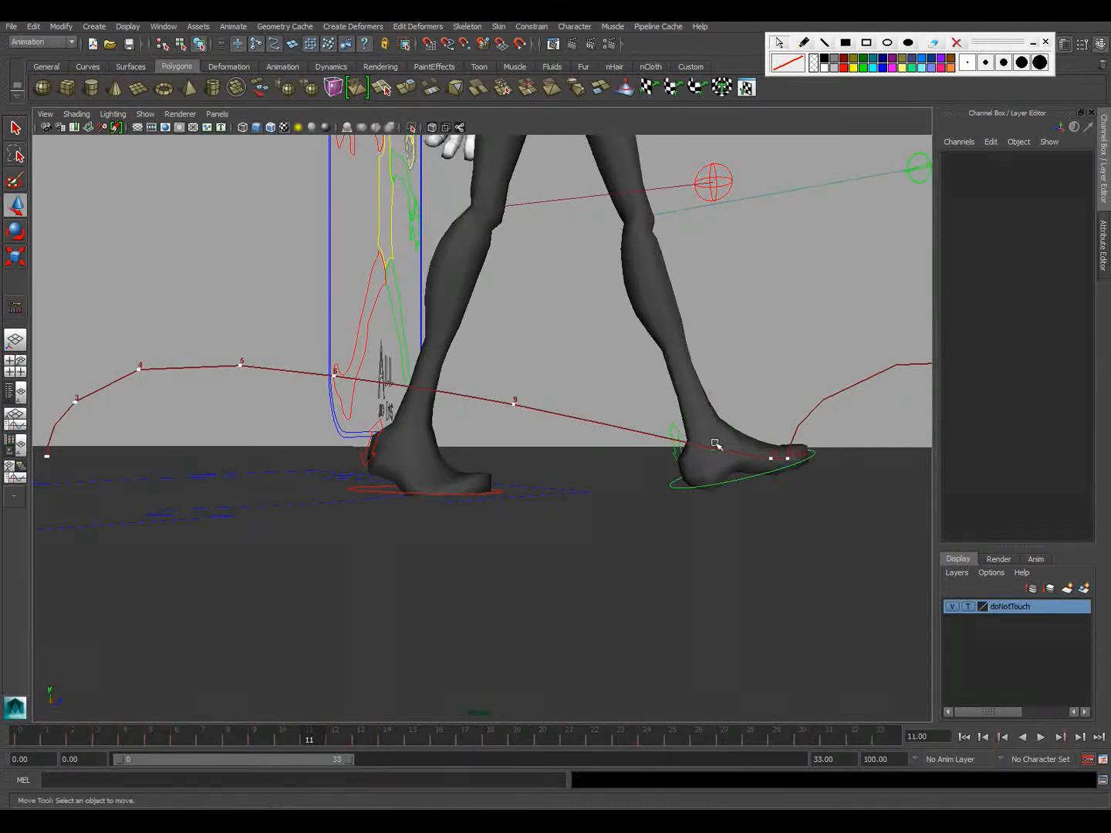
click(733, 480)
drag(708, 422, 711, 403)
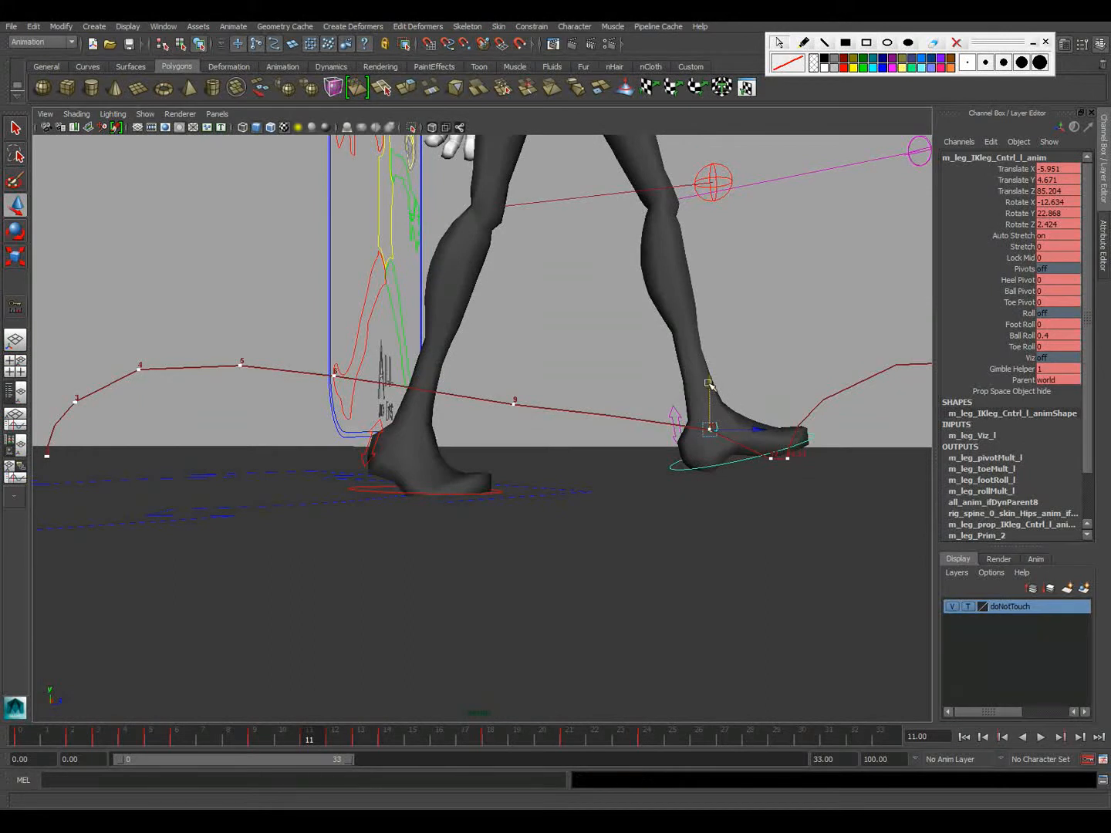
key(e)
drag(659, 399, 666, 395)
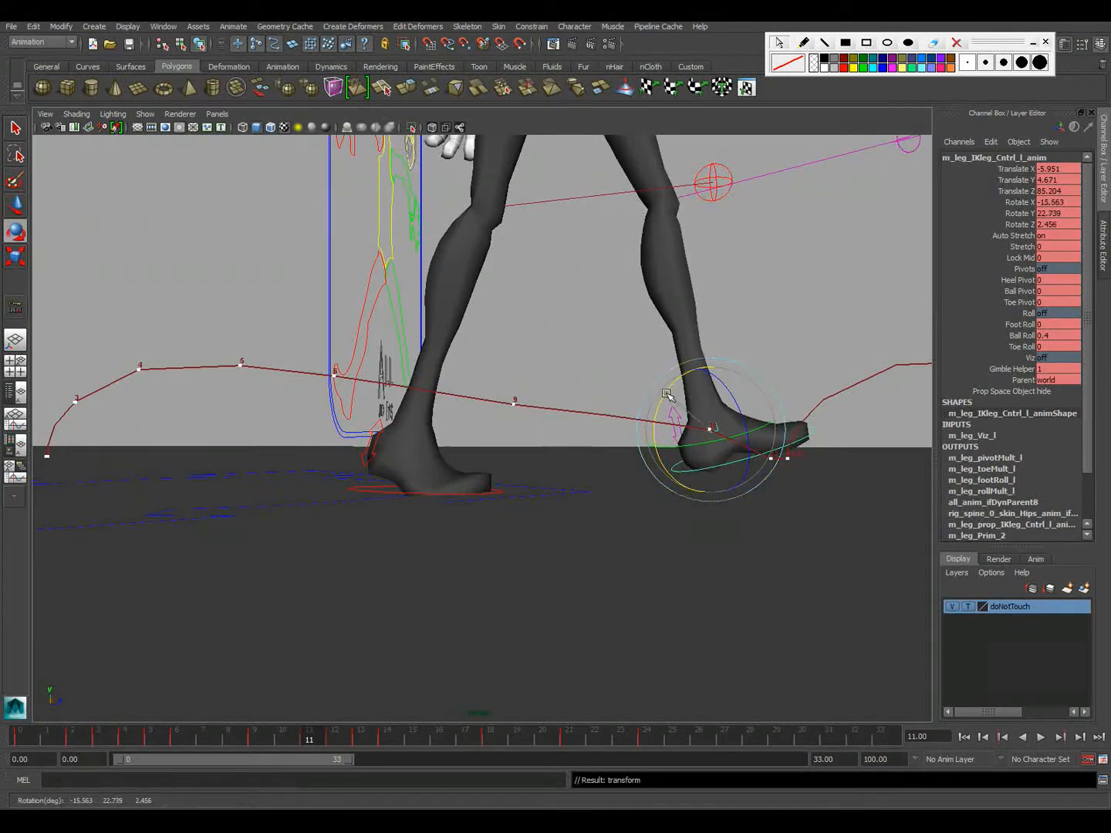
key(alt+v)
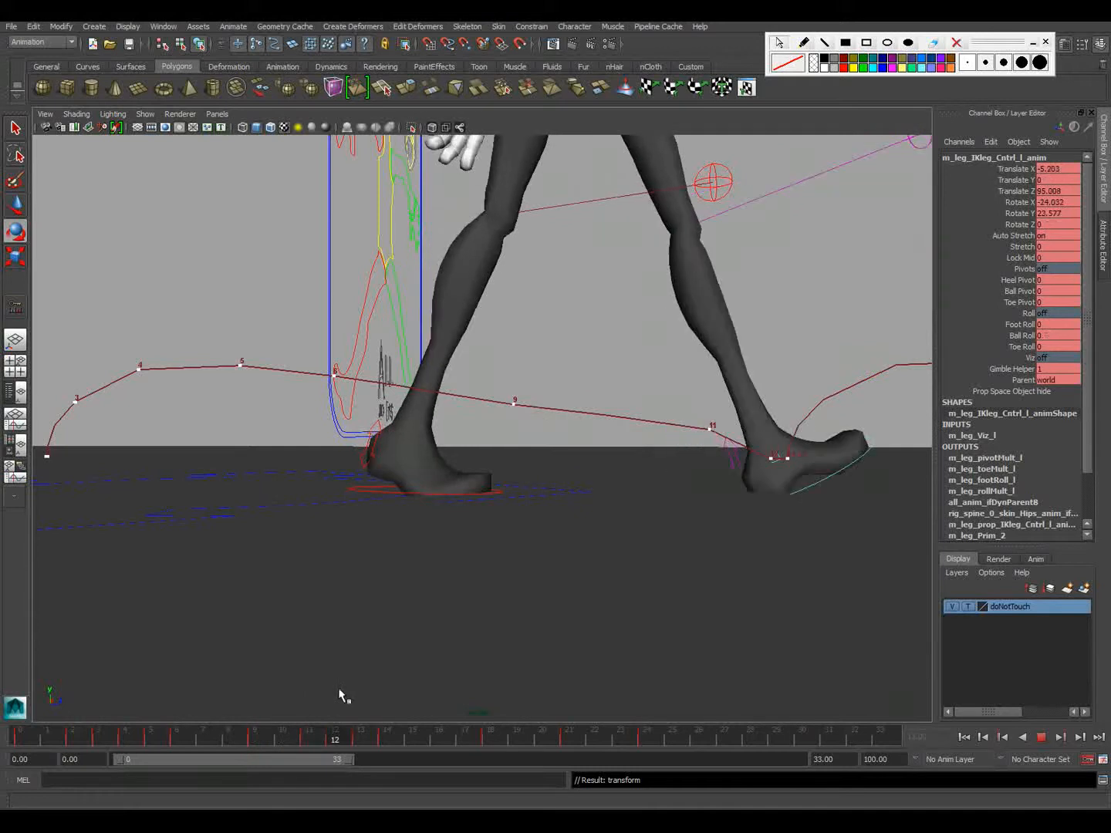
key(alt+v)
Move the left foot control forward at frame 11 to a Translate Z of about 86.19 and play back the walk
key(e)
key(w)
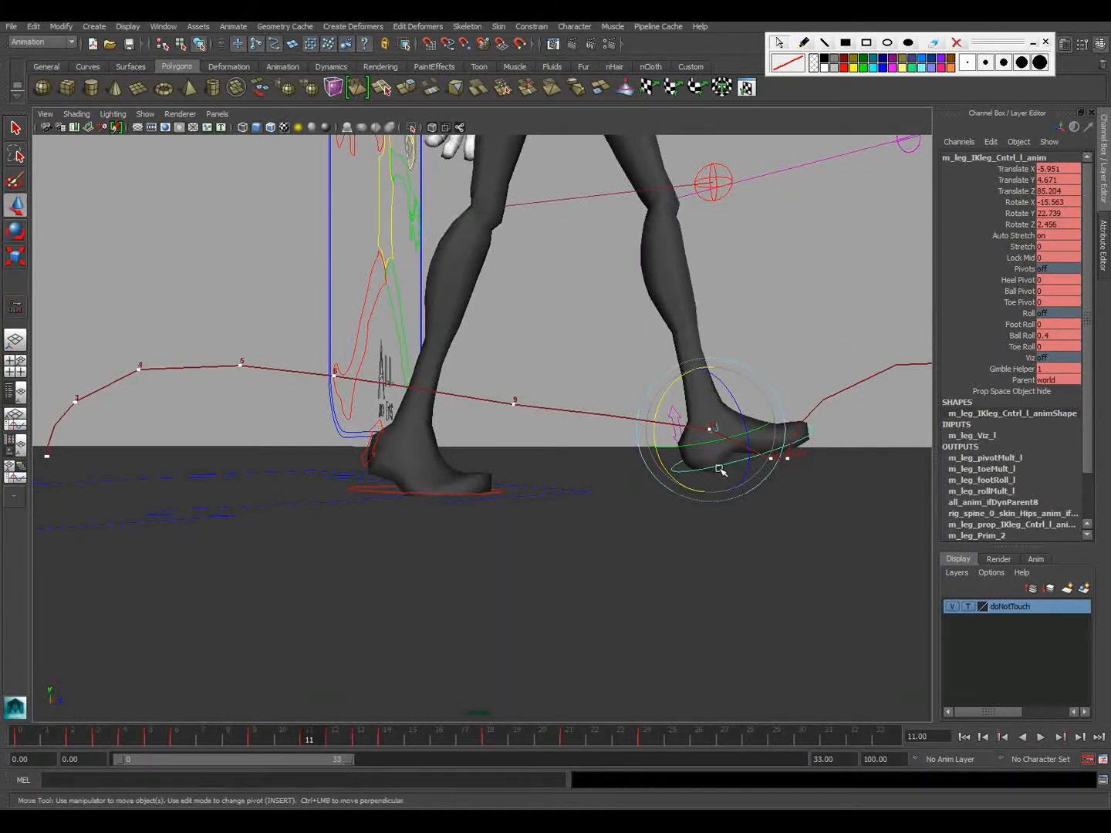
drag(741, 429, 748, 430)
alt+right_drag(752, 448, 498, 440)
alt+middle_drag(498, 442, 483, 471)
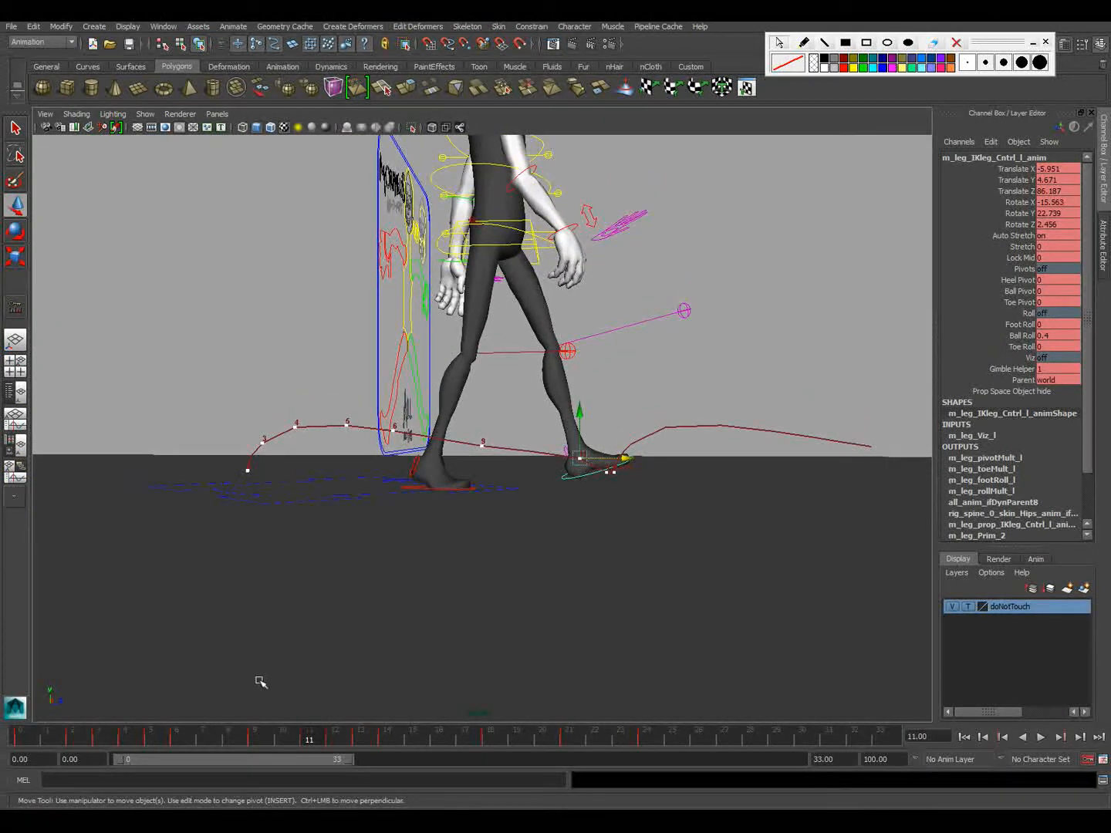
key(alt+v)
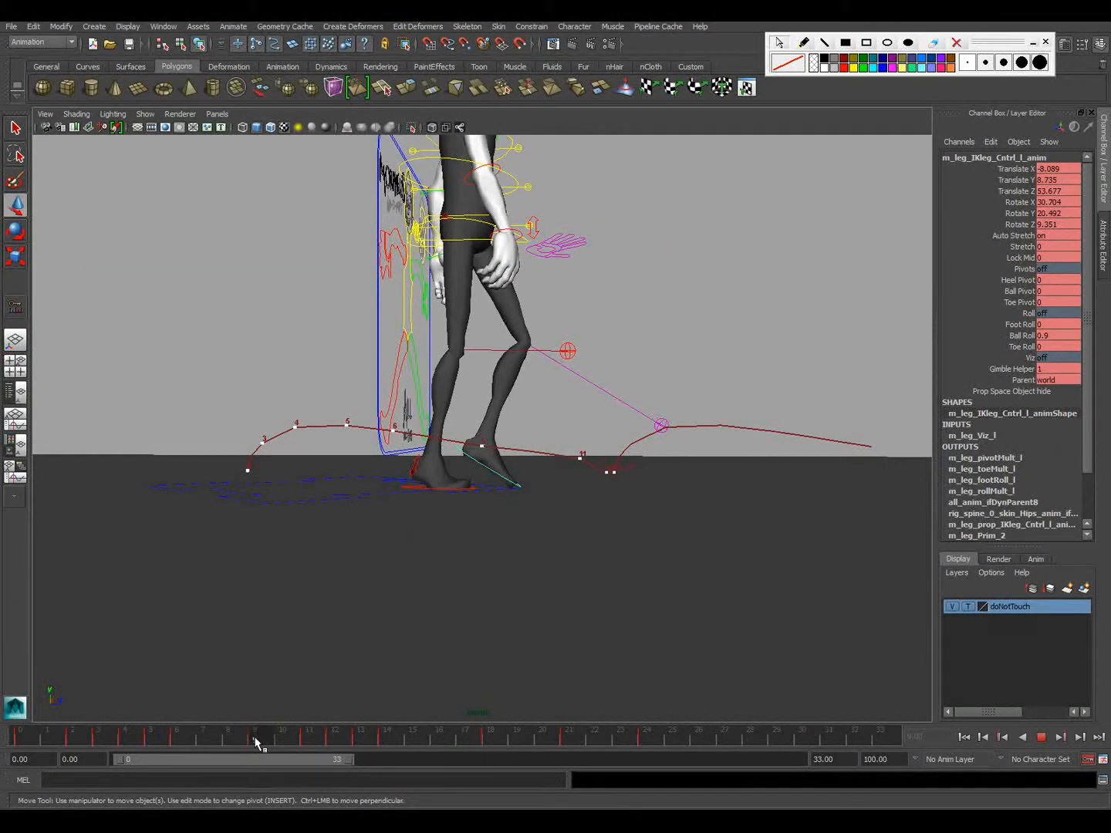
Lower the left foot control at frame 10 to a Translate Y of about 5.36 and return to frame 9's key
drag(265, 739, 274, 739)
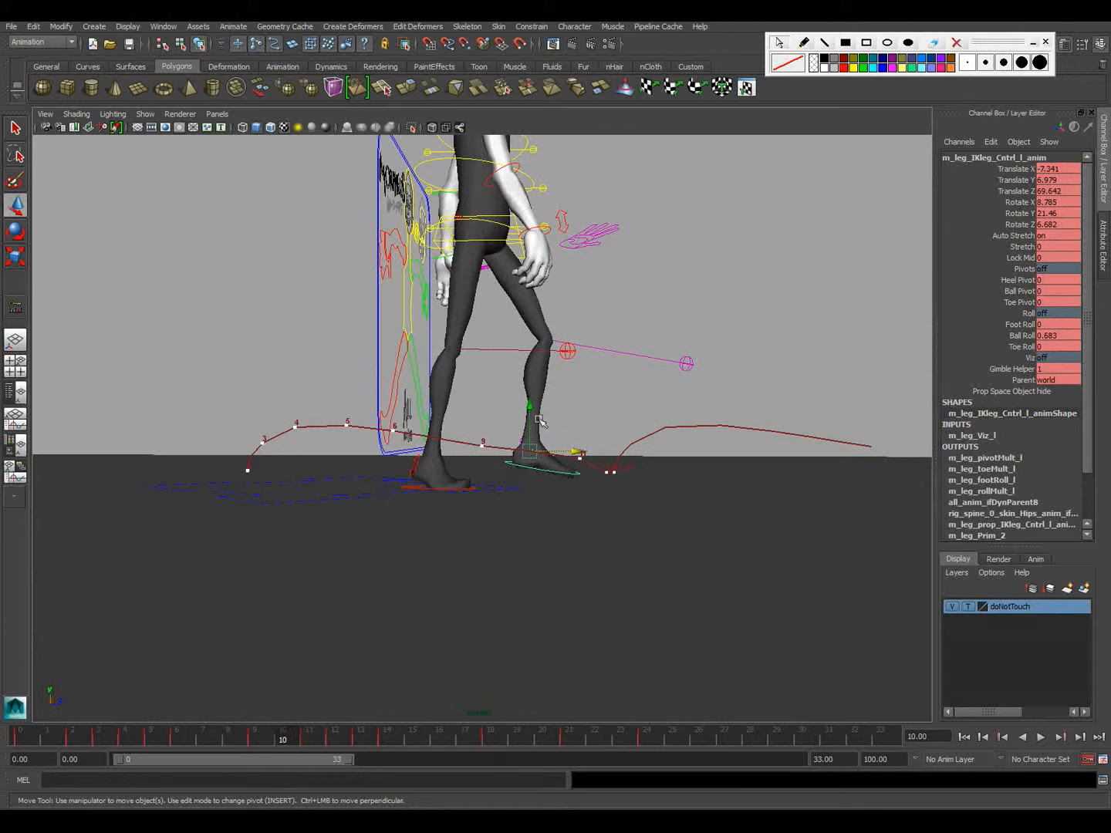
drag(532, 416, 532, 420)
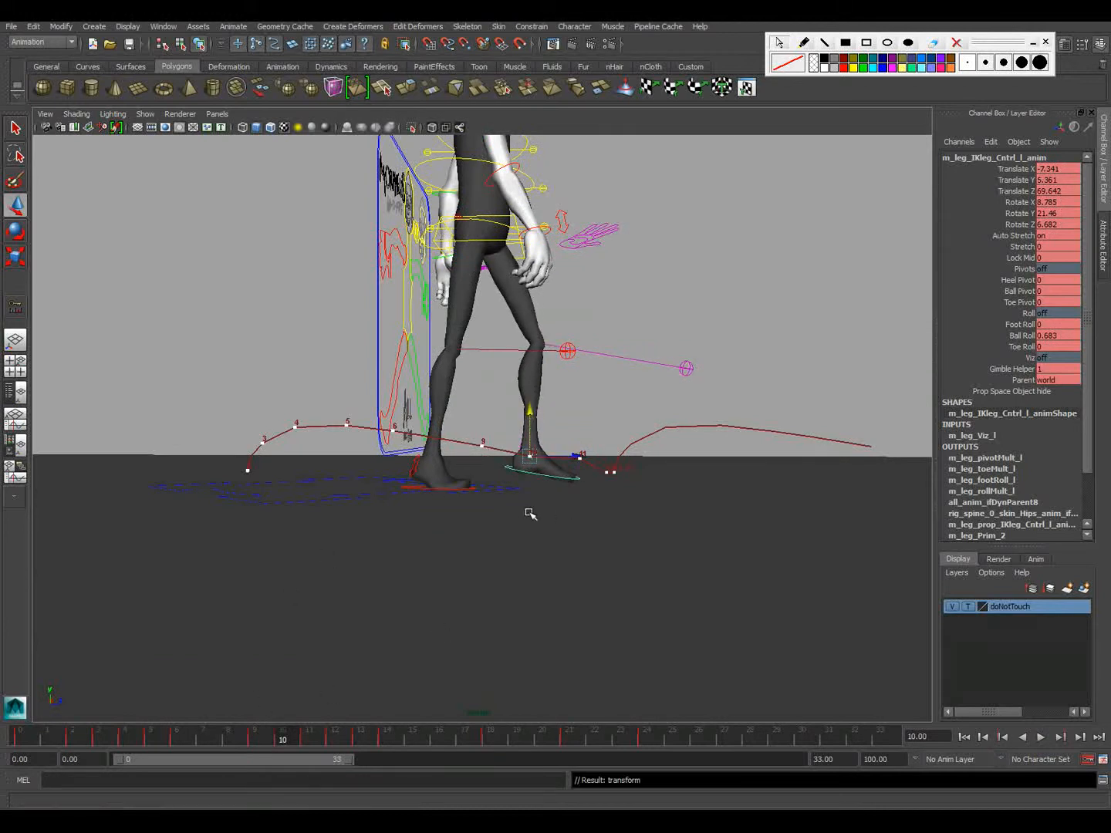
key(alt+comma)
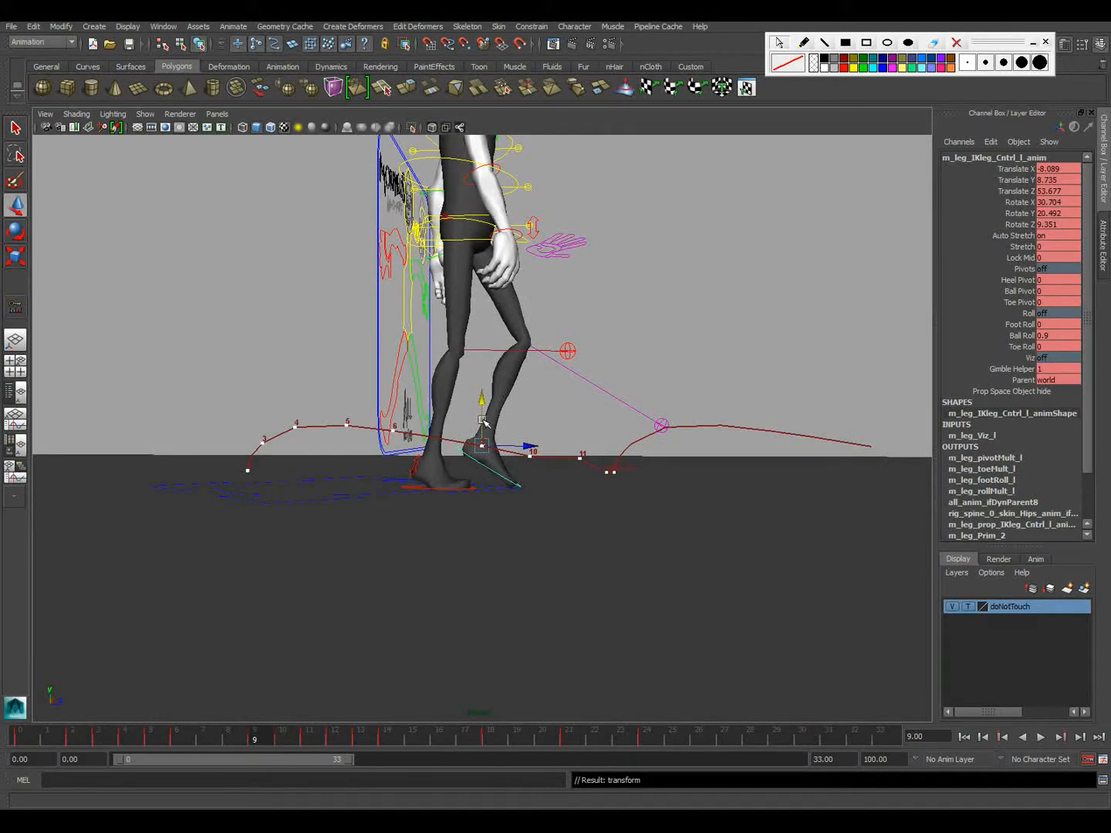
Step through the left foot control's poses between frames 0 and 13 to examine the foot's path along its motion trail
key(comma)
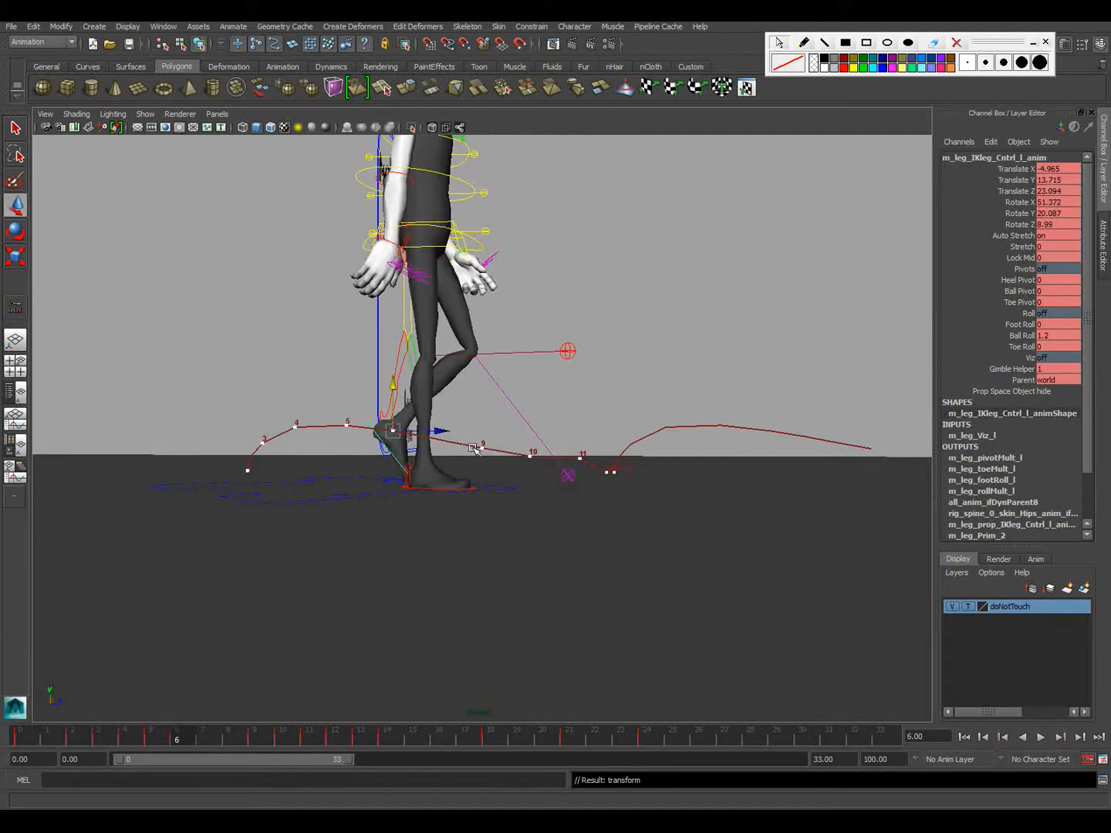
key(period)
key(period)
key(period)
key(period)
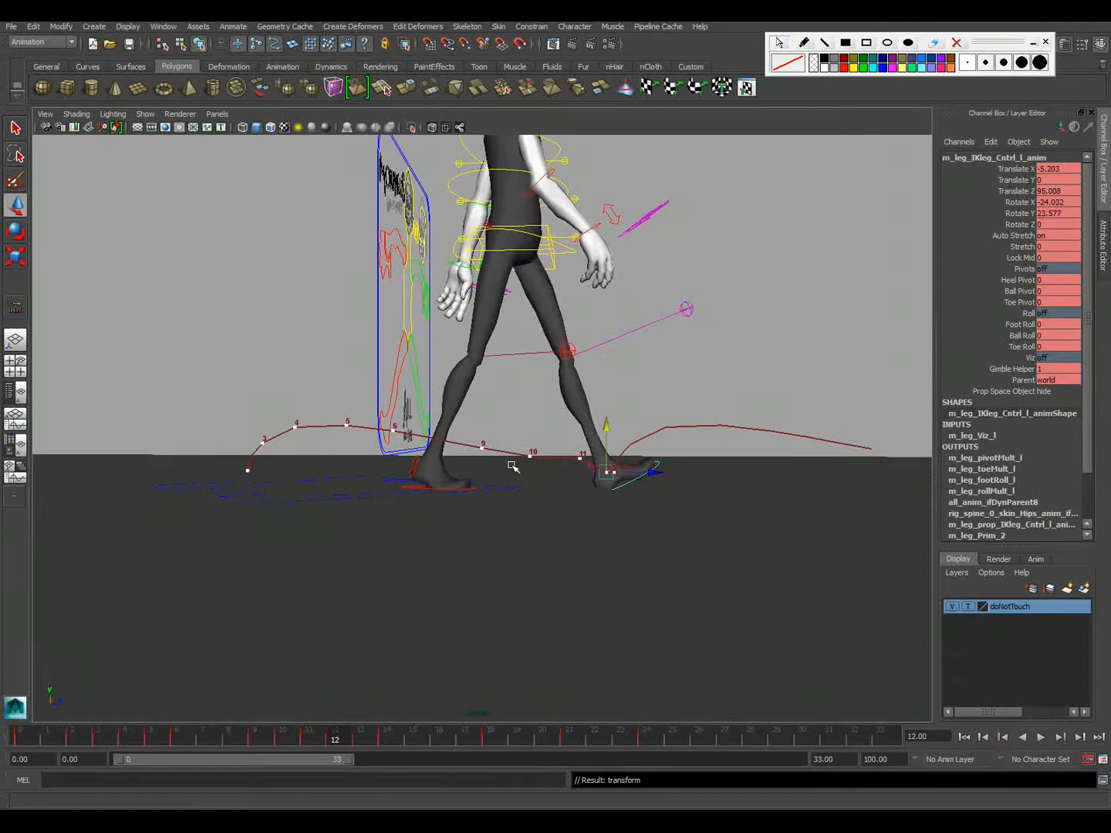
key(alt+period)
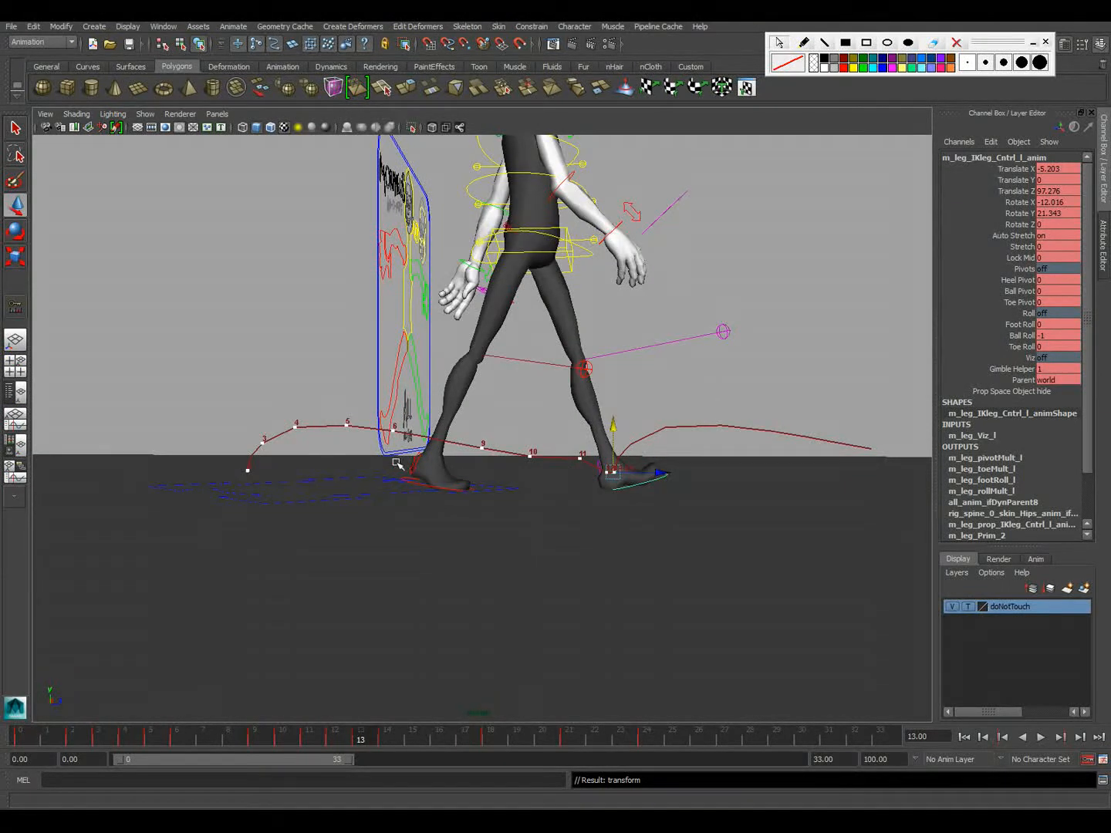
key(comma)
key(comma)
key(comma)
key(comma)
key(comma)
key(comma)
key(comma)
key(comma)
key(comma)
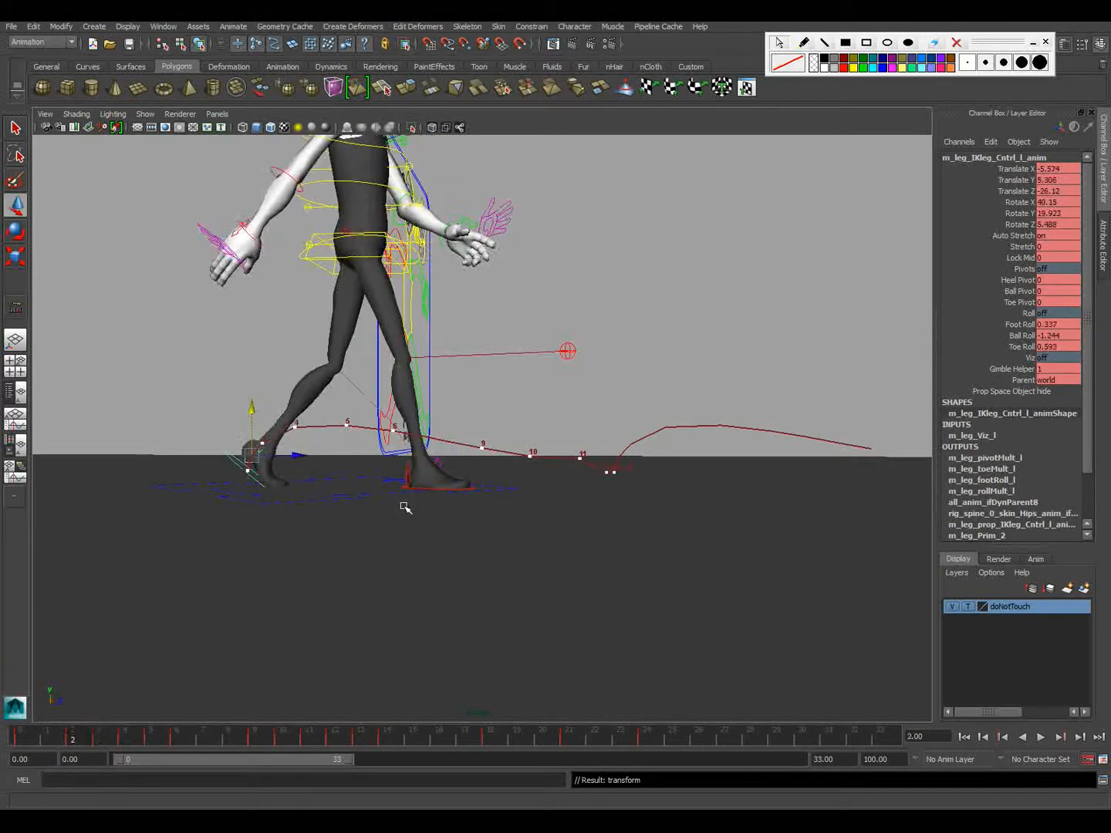
key(comma)
Extend the playback range to end at frame 47 and delete the left foot's motion trail
drag(358, 763, 442, 758)
drag(721, 392, 754, 464)
key(Delete)
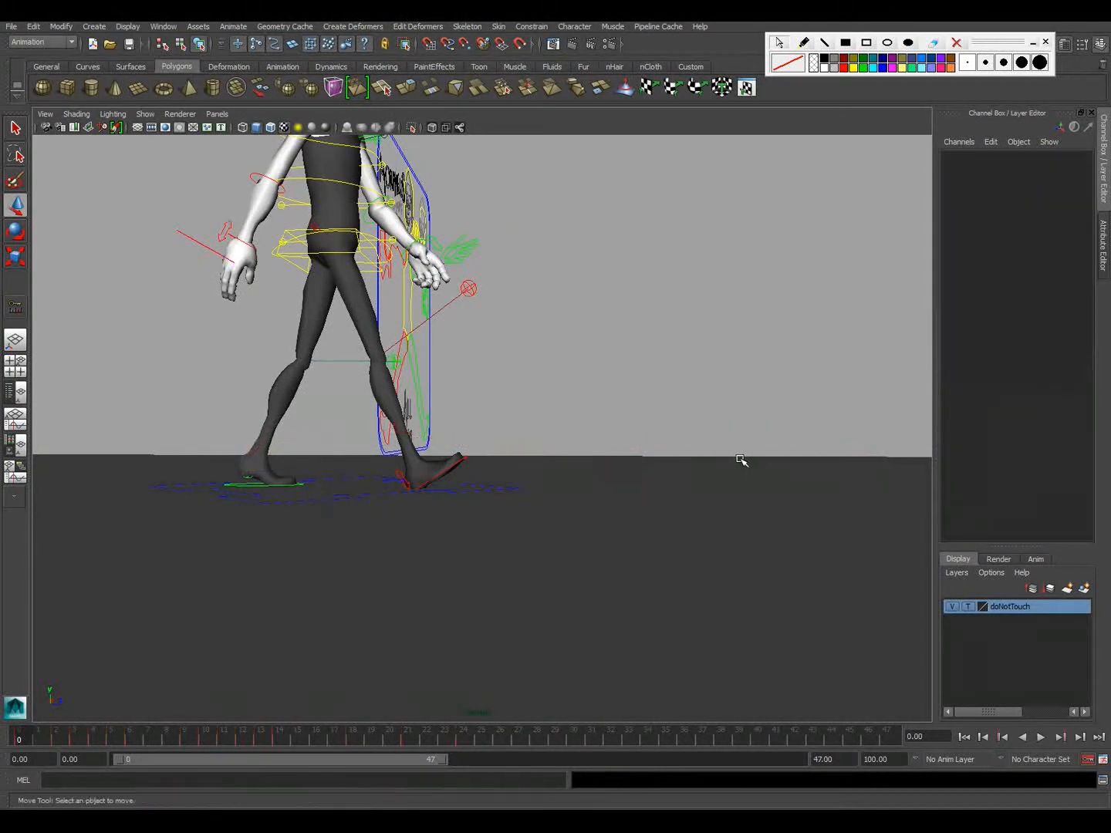
Switch the front view to the perspective camera, show the whole character from a three-quarter angle, and enlarge that control-free view
key(space)
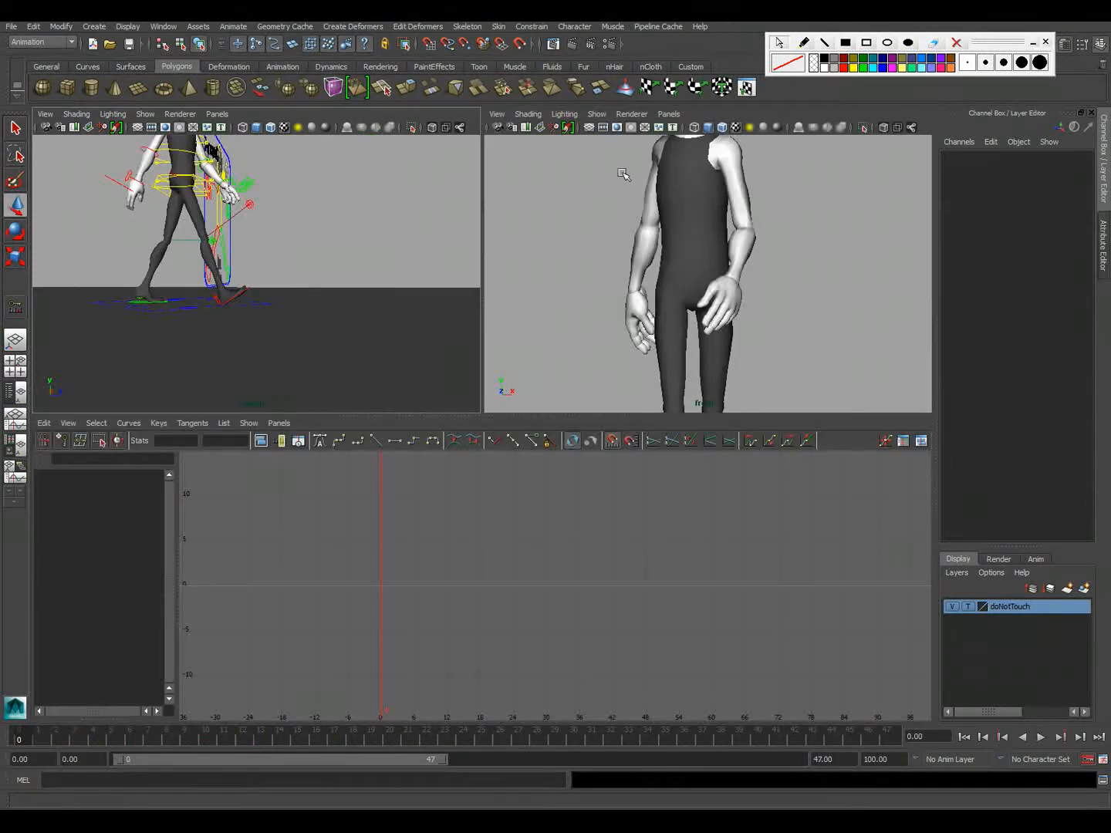
click(669, 113)
mouse_move(698, 128)
click(788, 129)
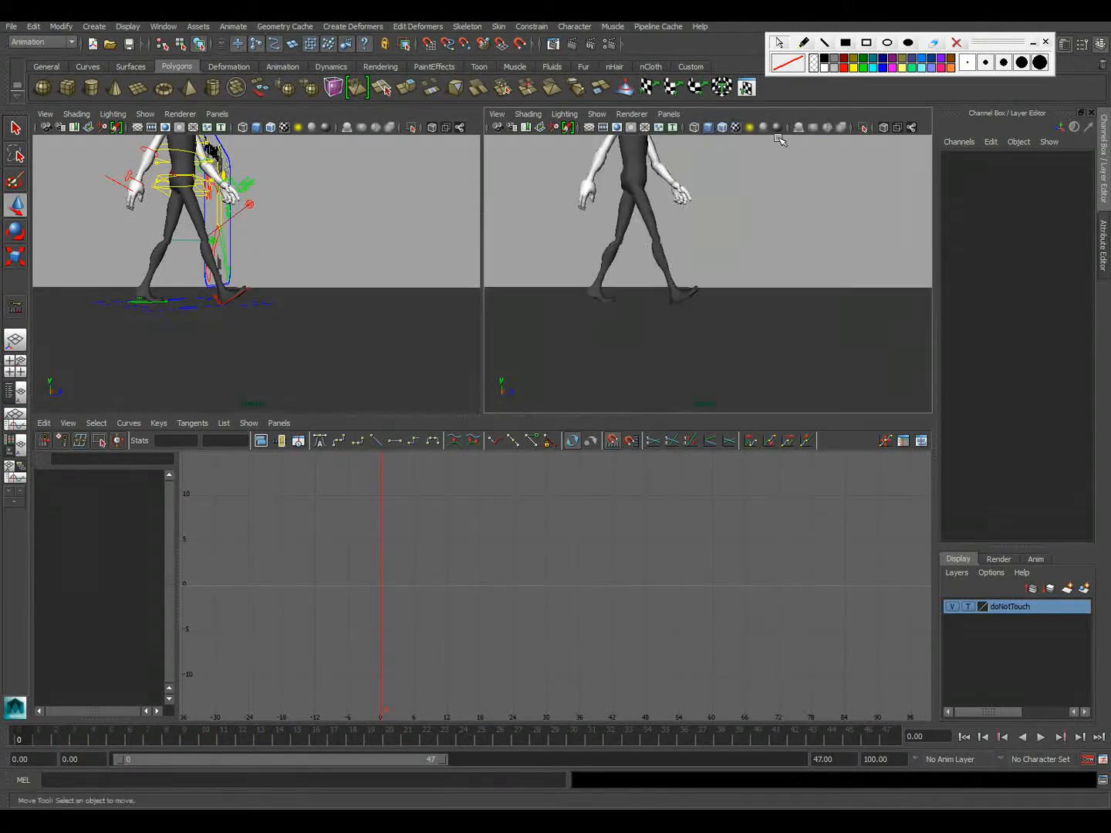
alt+right_drag(803, 293, 706, 248)
alt+drag(706, 247, 637, 268)
alt+middle_drag(665, 283, 670, 300)
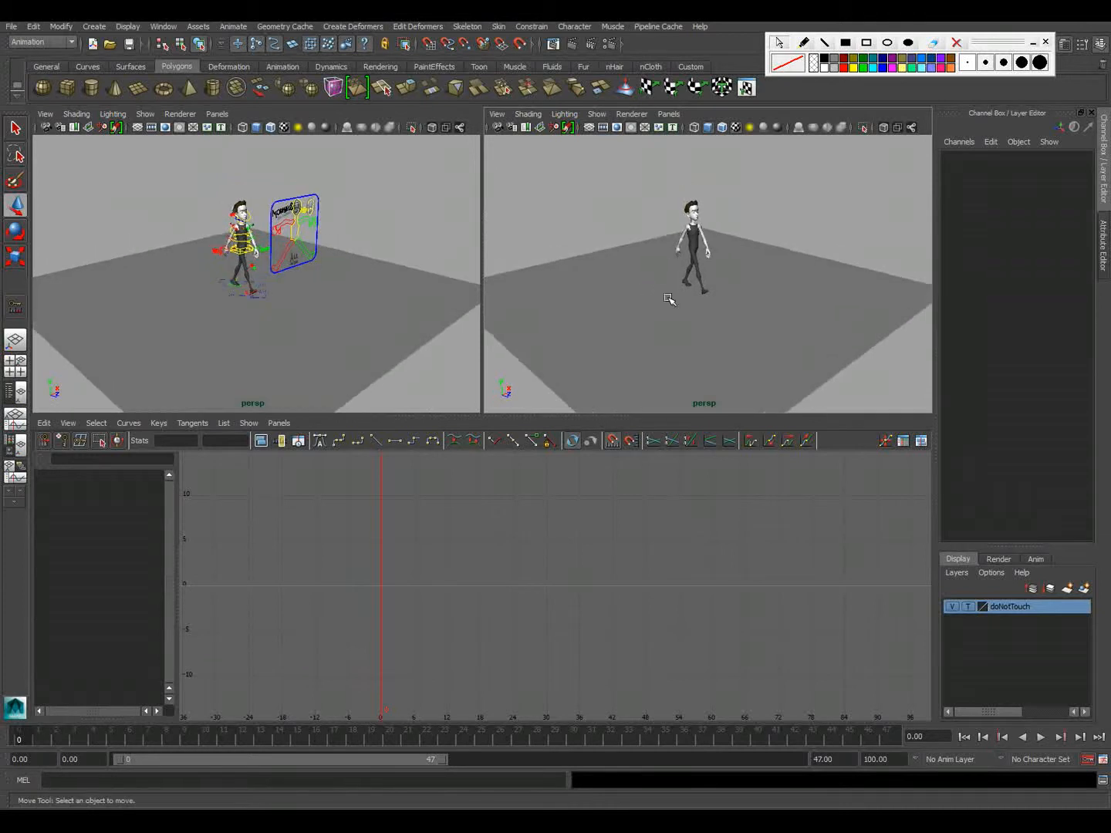
alt+right_drag(611, 280, 705, 287)
key(space)
Play back the full walk in the control-free view and scrub from the start to frame 13 to review the motion
click(1040, 737)
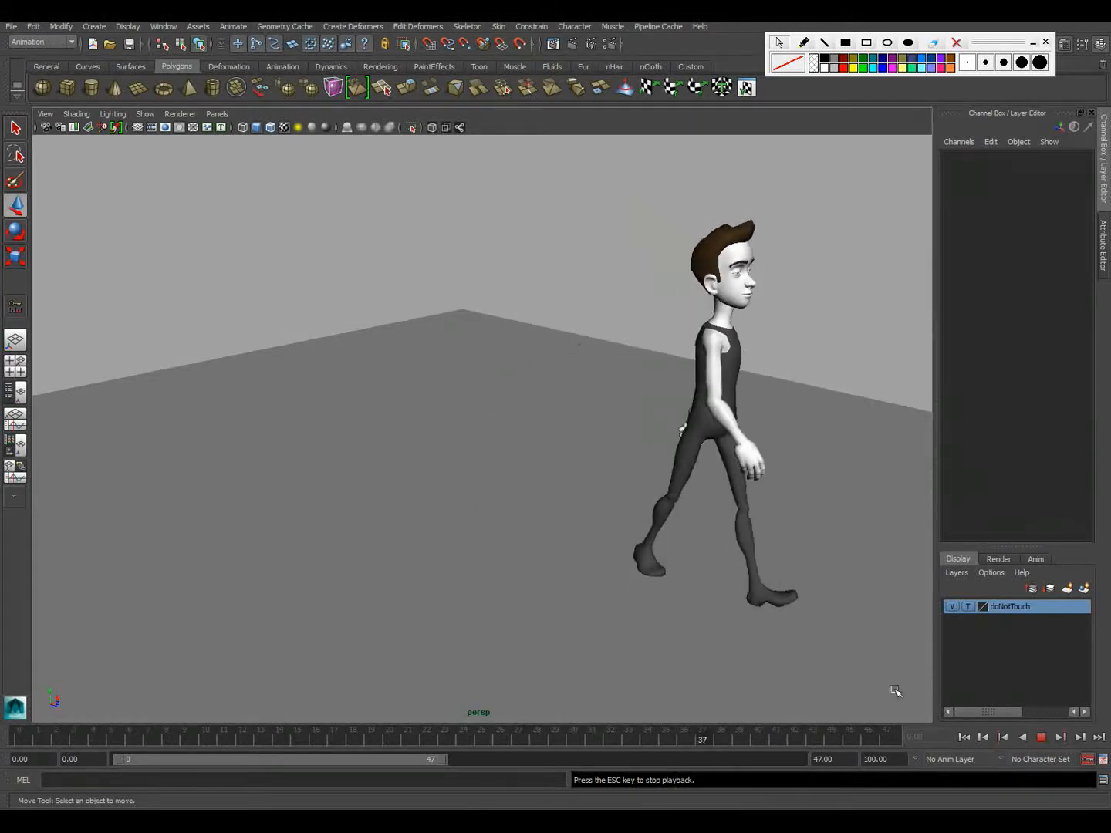
click(1040, 736)
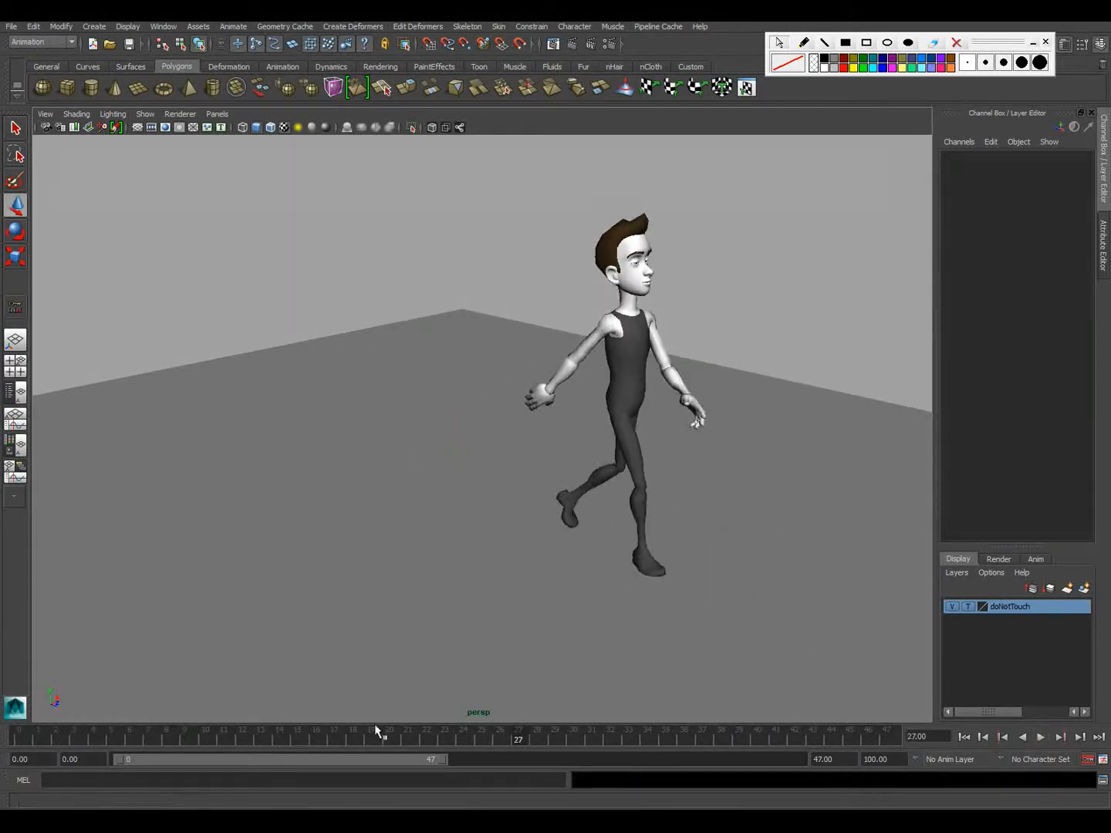
drag(21, 730, 267, 743)
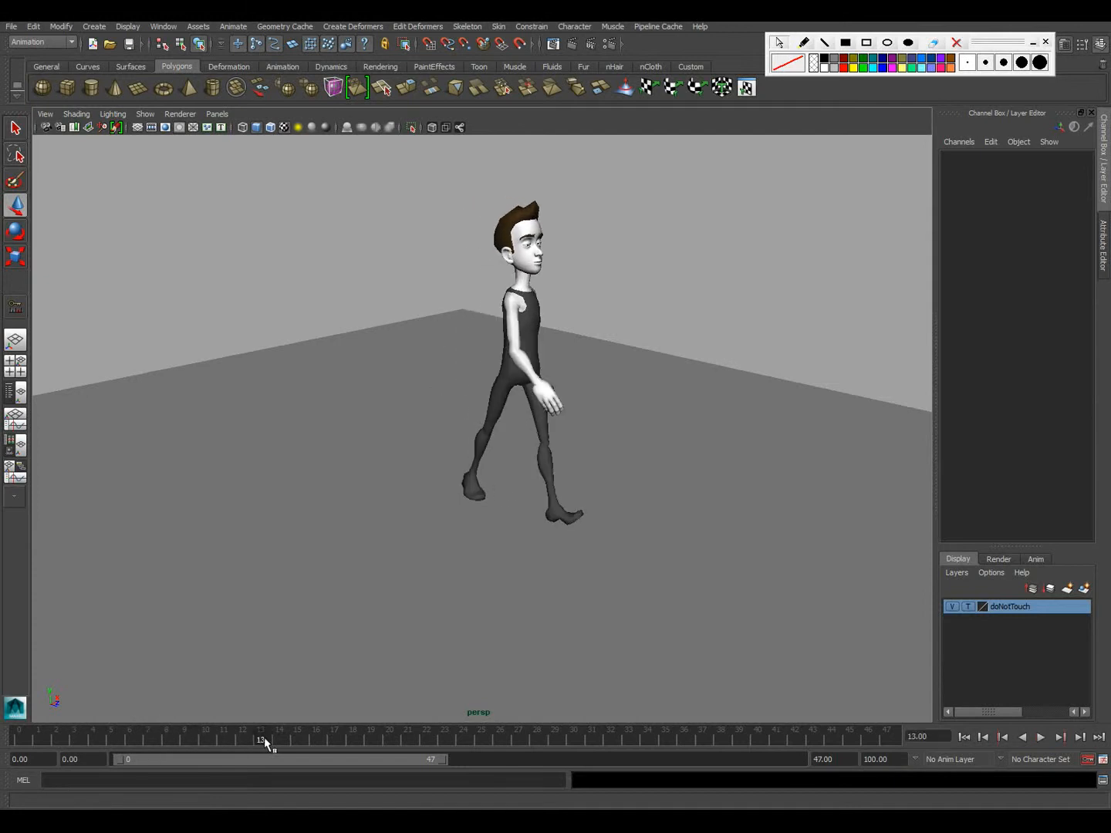
Restore the multi-view layout, get a close side view of the legs, and select the right leg IK control
key(space)
alt+drag(243, 336, 350, 321)
alt+right_drag(351, 322, 434, 326)
alt+drag(265, 349, 223, 384)
click(223, 388)
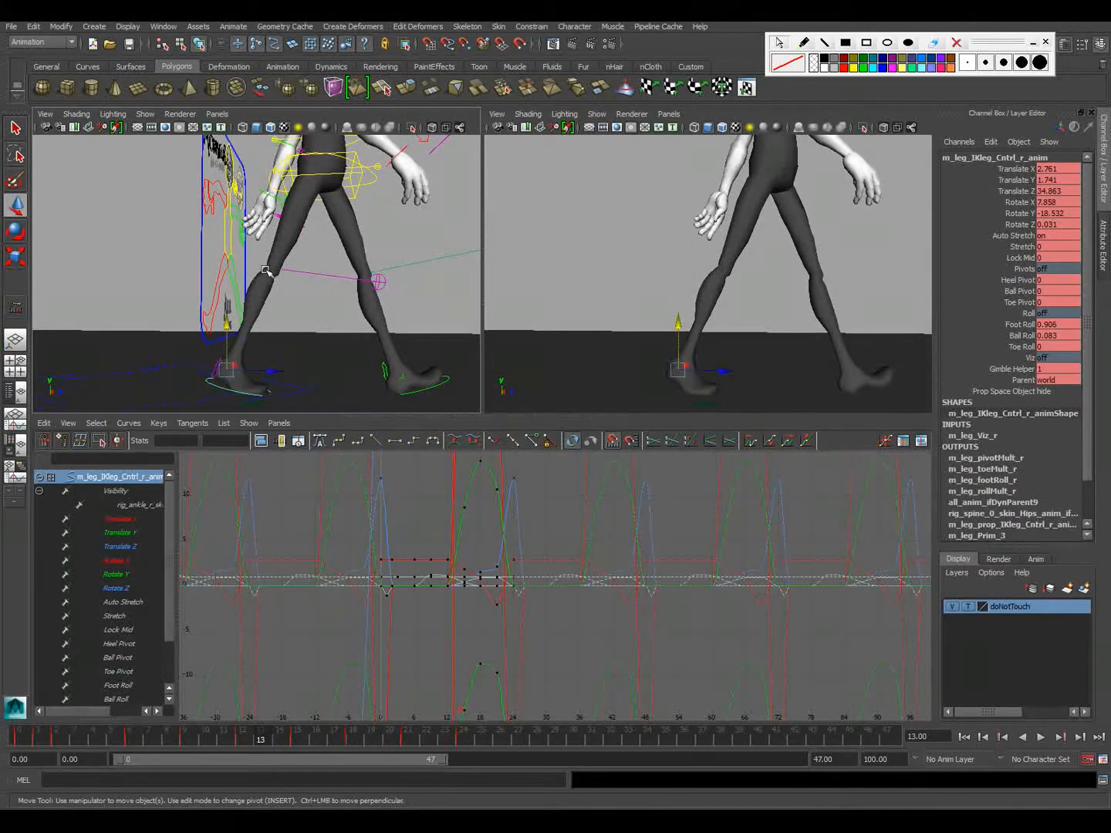
Play back the walk in the enlarged control-free view and examine the planted right leg at frame 6 from several angles
alt+right_drag(674, 325, 553, 317)
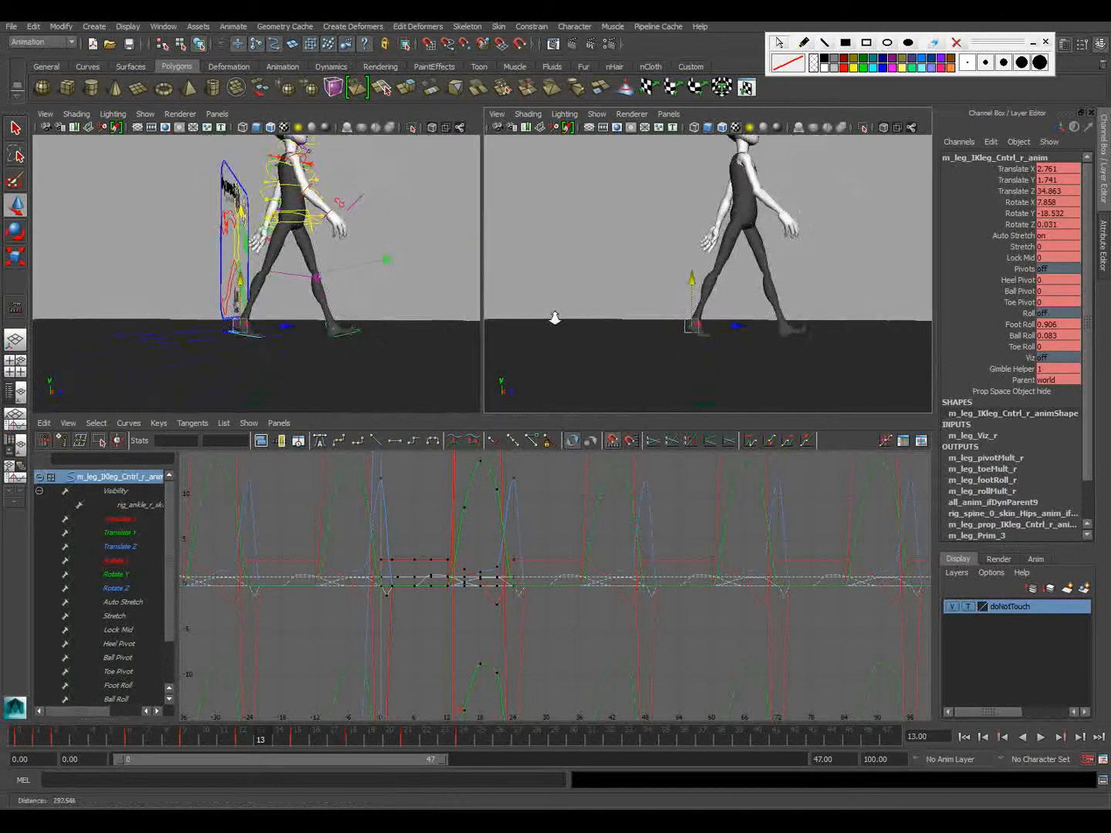
key(space)
alt+drag(694, 310, 609, 356)
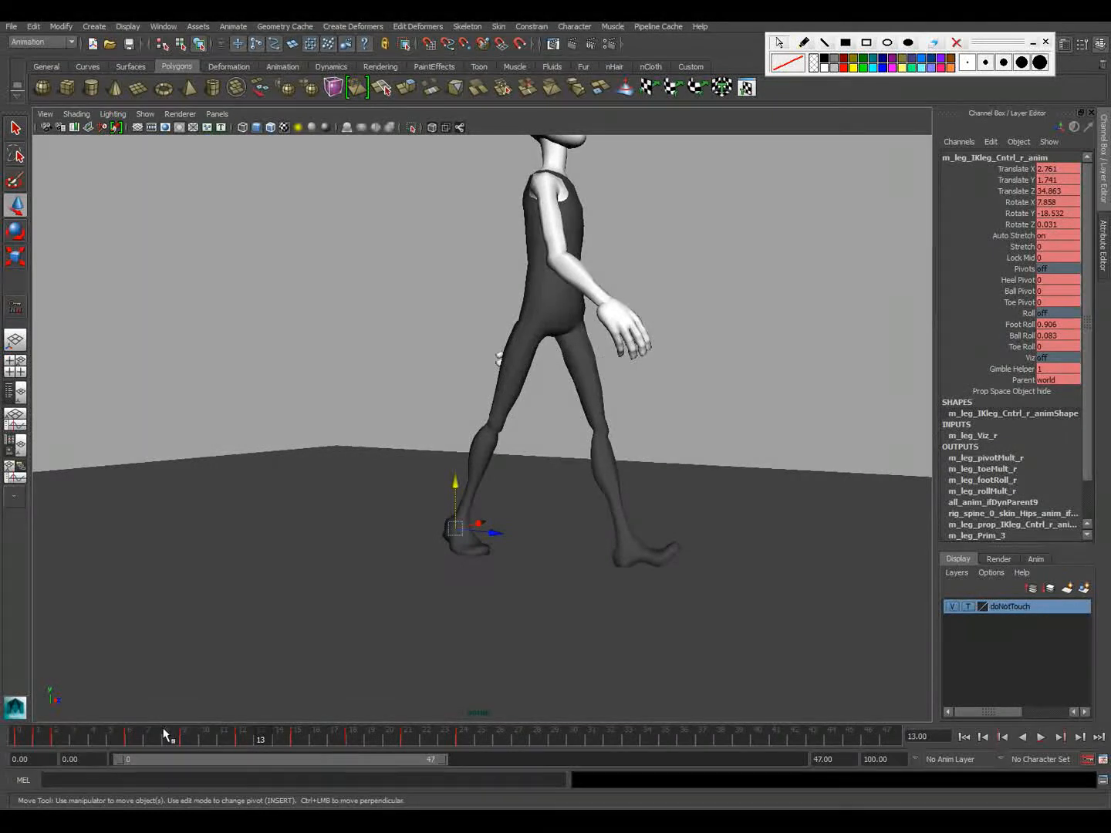
key(alt+v)
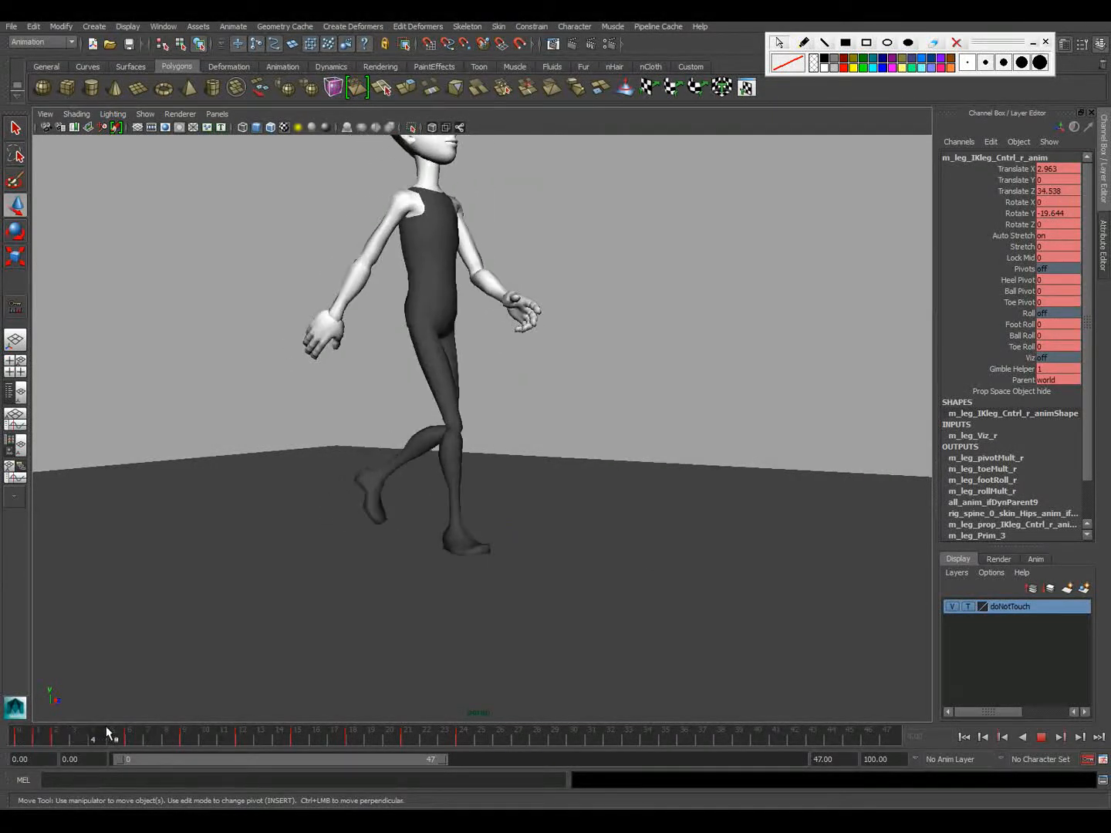
mouse_move(142, 735)
mouse_down()
mouse_move(260, 738)
mouse_move(84, 733)
mouse_move(3, 716)
mouse_move(186, 734)
mouse_move(152, 732)
mouse_up()
mouse_move(140, 724)
mouse_down()
mouse_move(115, 723)
mouse_move(131, 721)
mouse_up()
alt+drag(462, 560, 386, 567)
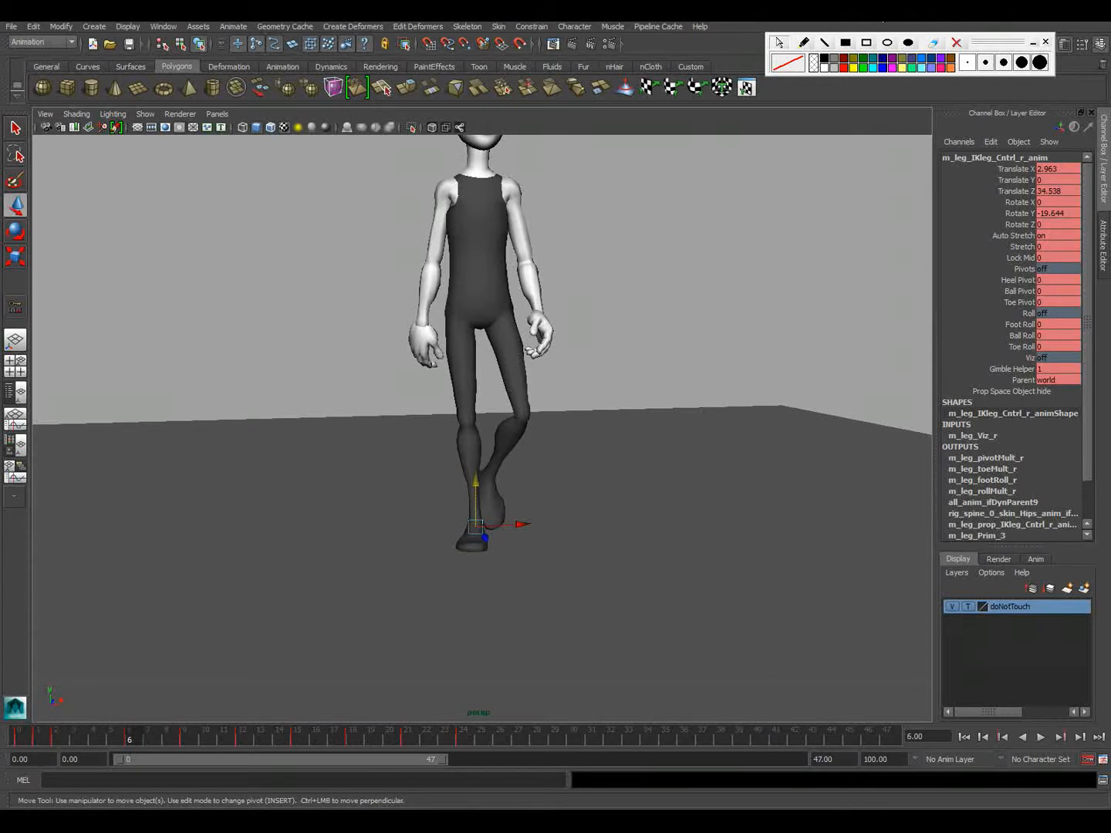
Inspect the spine root control's Translate Y curve and its keys, comparing them with the leg pose at frame 6
key(space)
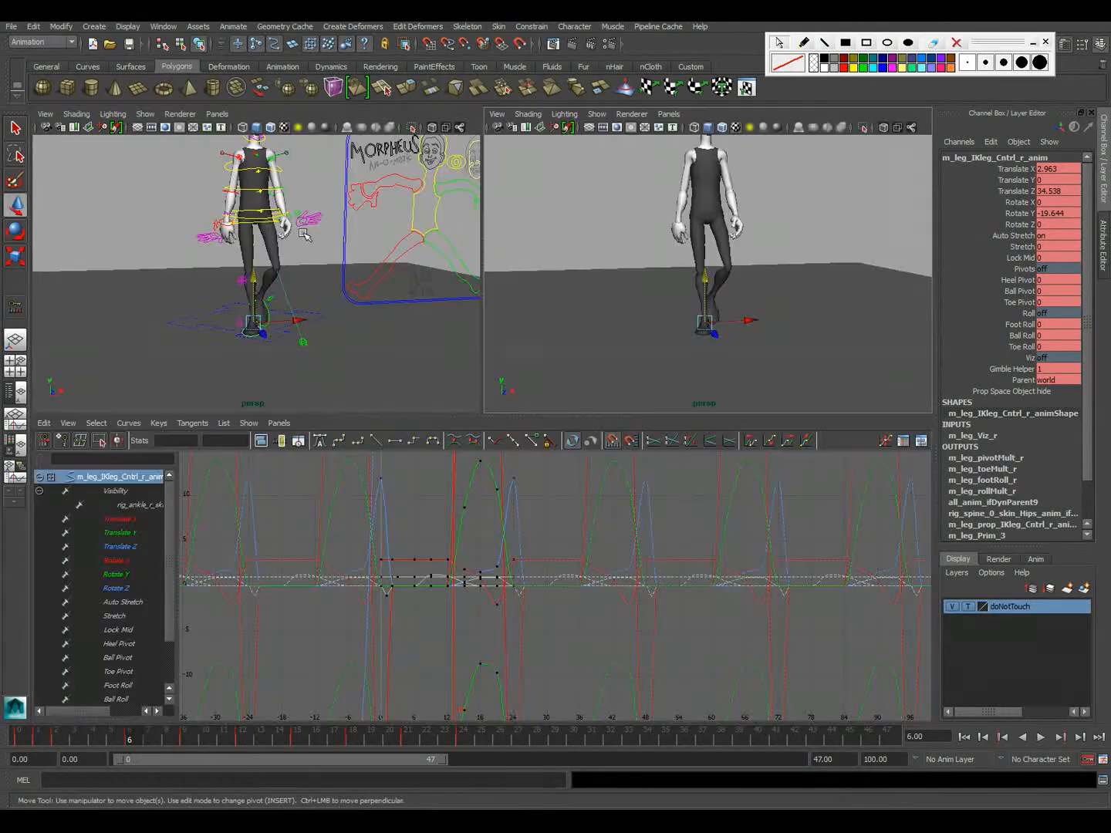
click(249, 224)
alt+right_drag(250, 242, 411, 281)
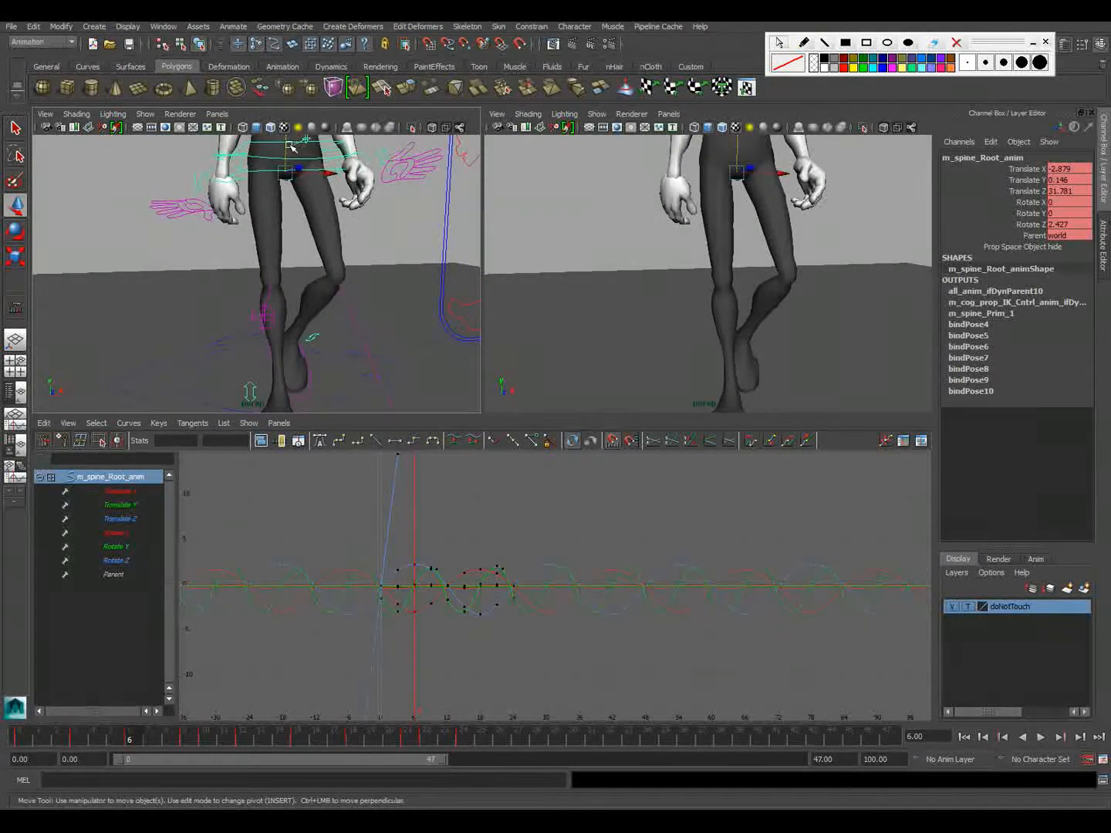
click(123, 504)
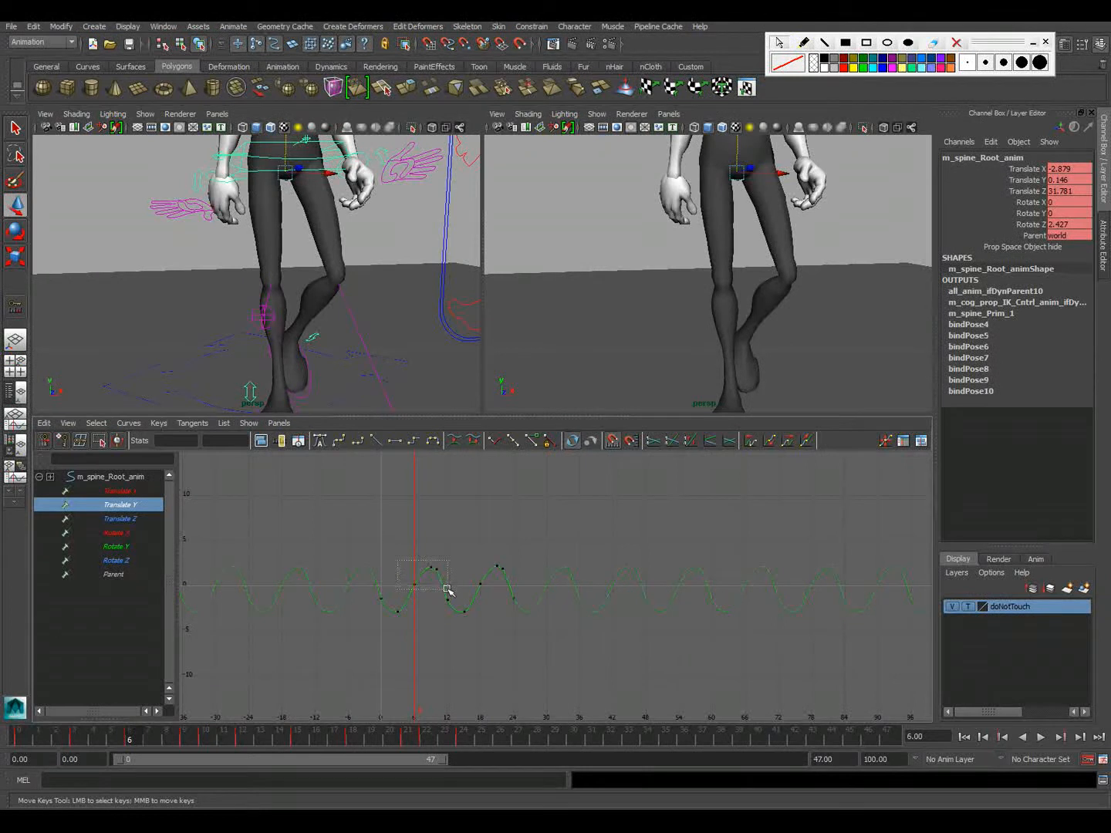
click(415, 567)
click(384, 500)
drag(502, 588, 496, 586)
alt+drag(260, 341, 381, 345)
alt+middle_drag(303, 350, 323, 314)
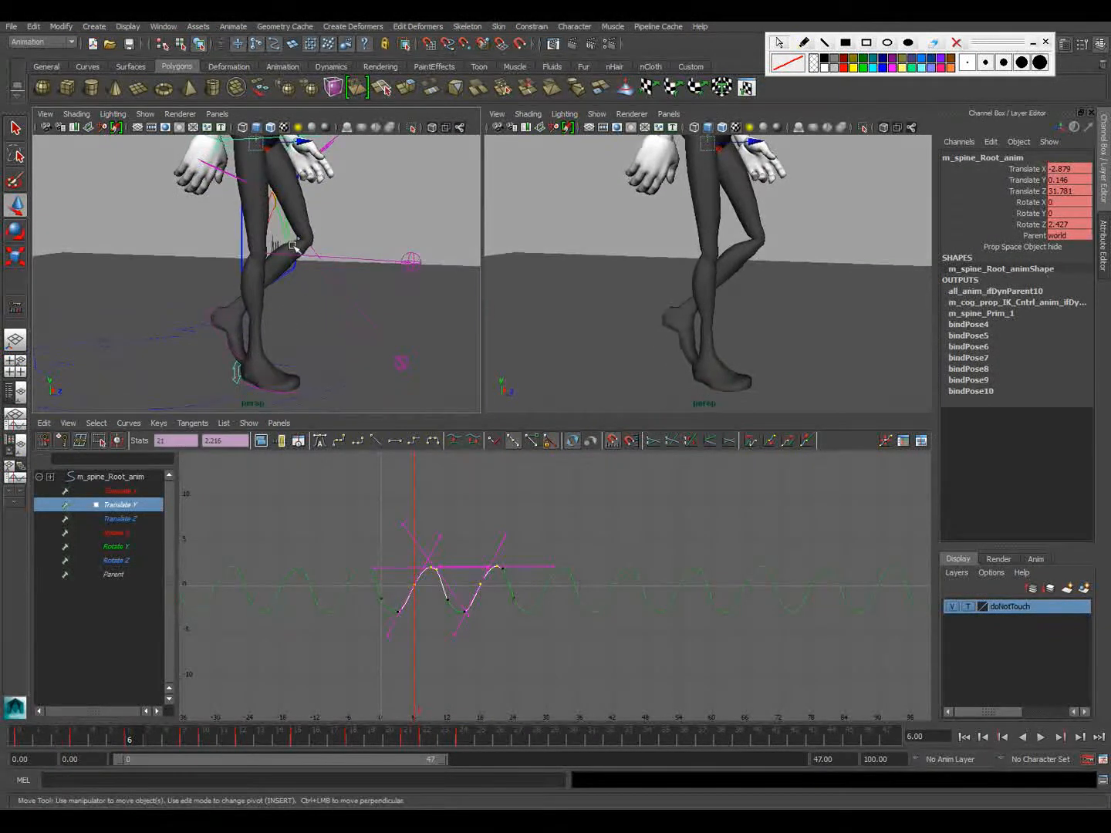
click(377, 194)
Set the right leg IK control's Foot Roll to 0.2 at frame 6, play back the walk, and scrub to frame 10
key(space)
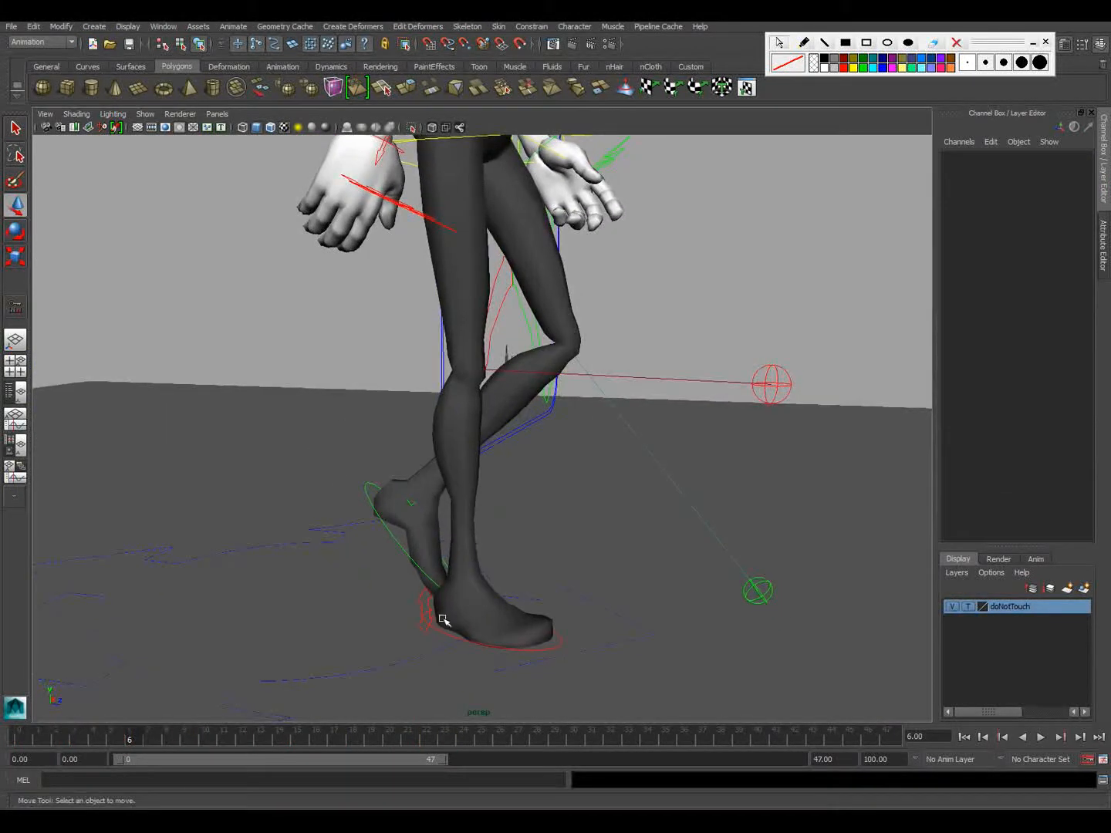
click(444, 633)
click(1020, 324)
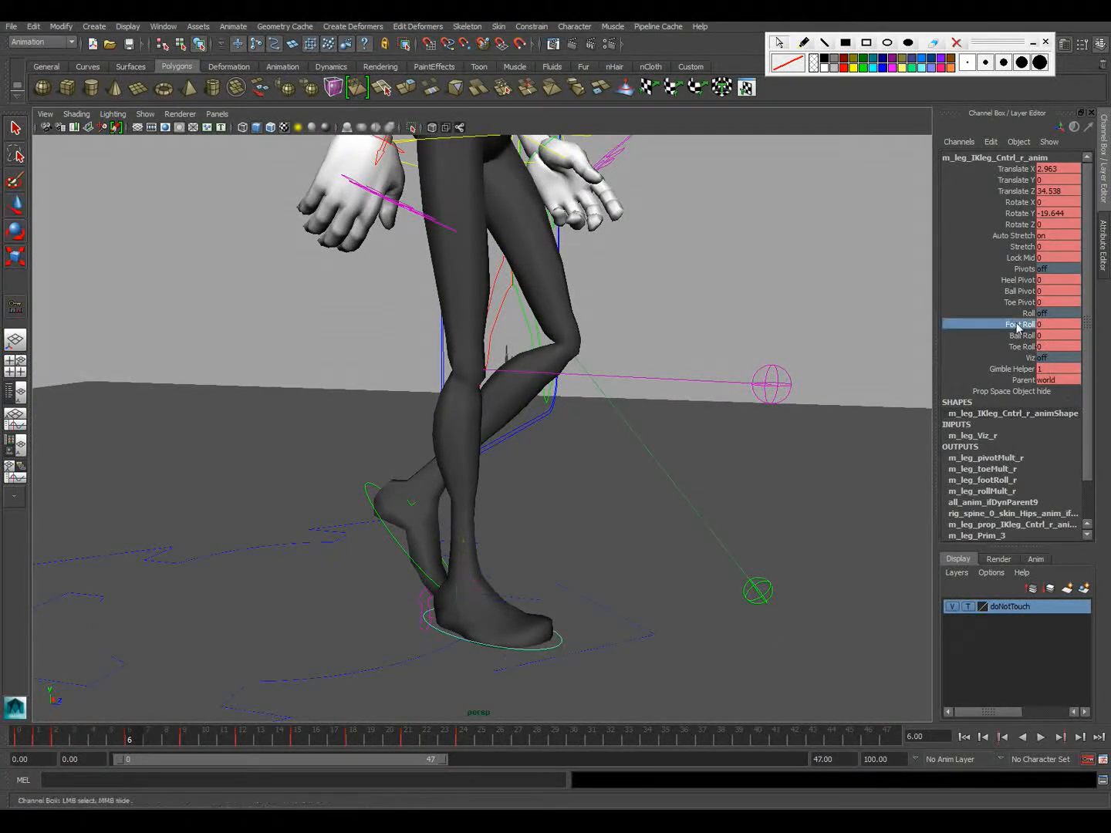
middle_drag(639, 417, 643, 418)
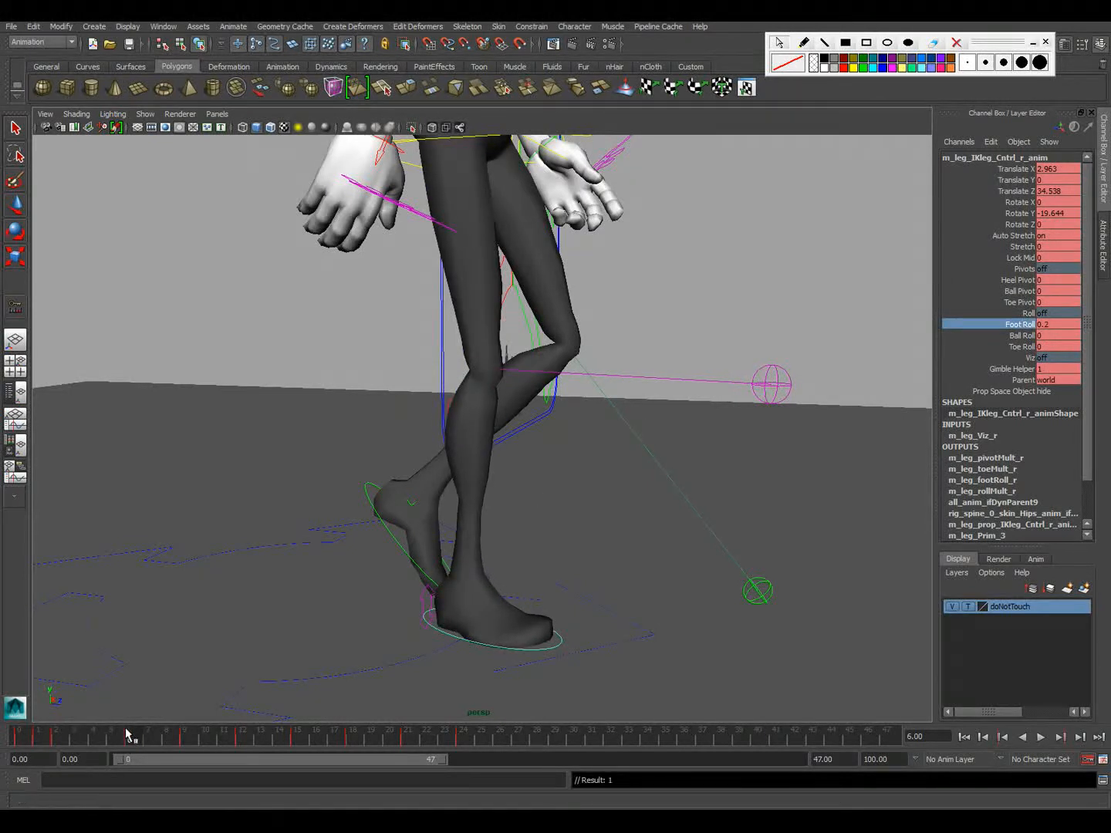
key(alt+v)
drag(158, 731, 209, 732)
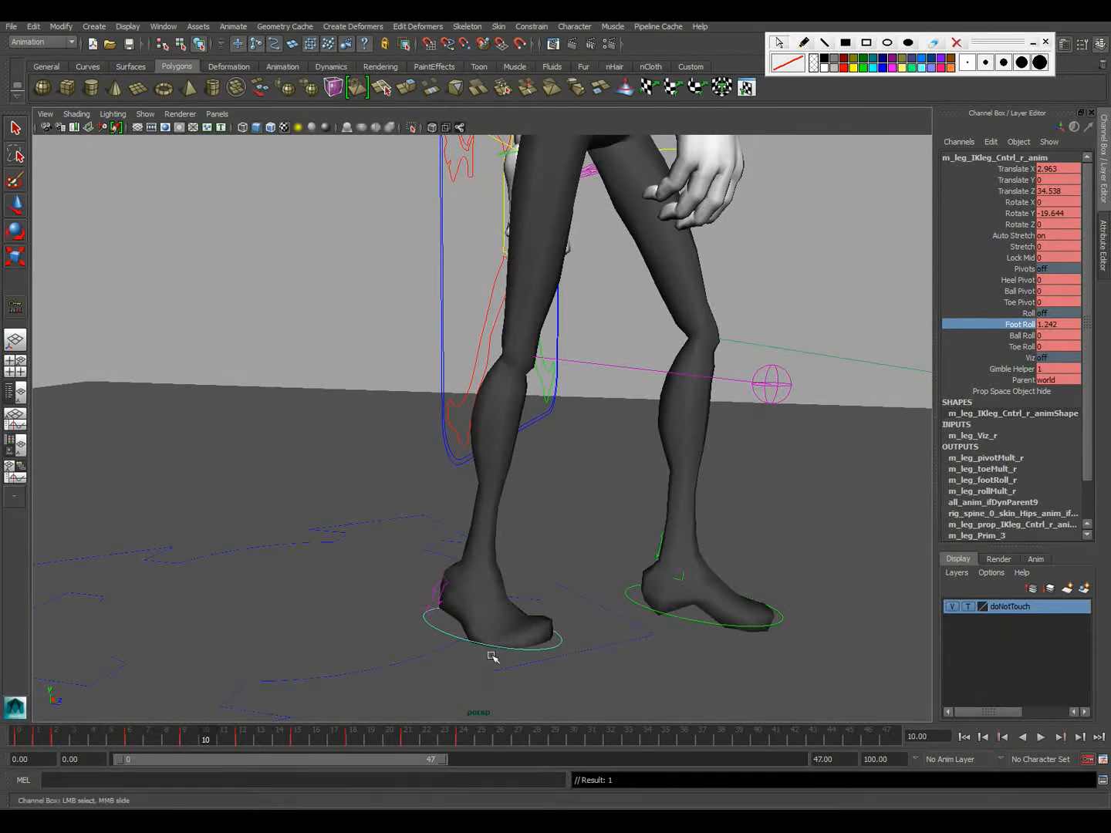
View the right foot from the side at frame 10 and isolate and frame its Foot Roll curve in the Graph Editor
mouse_move(320, 821)
mouse_move(202, 736)
mouse_down()
mouse_move(0, 735)
mouse_move(224, 746)
mouse_move(194, 757)
mouse_move(201, 748)
mouse_up()
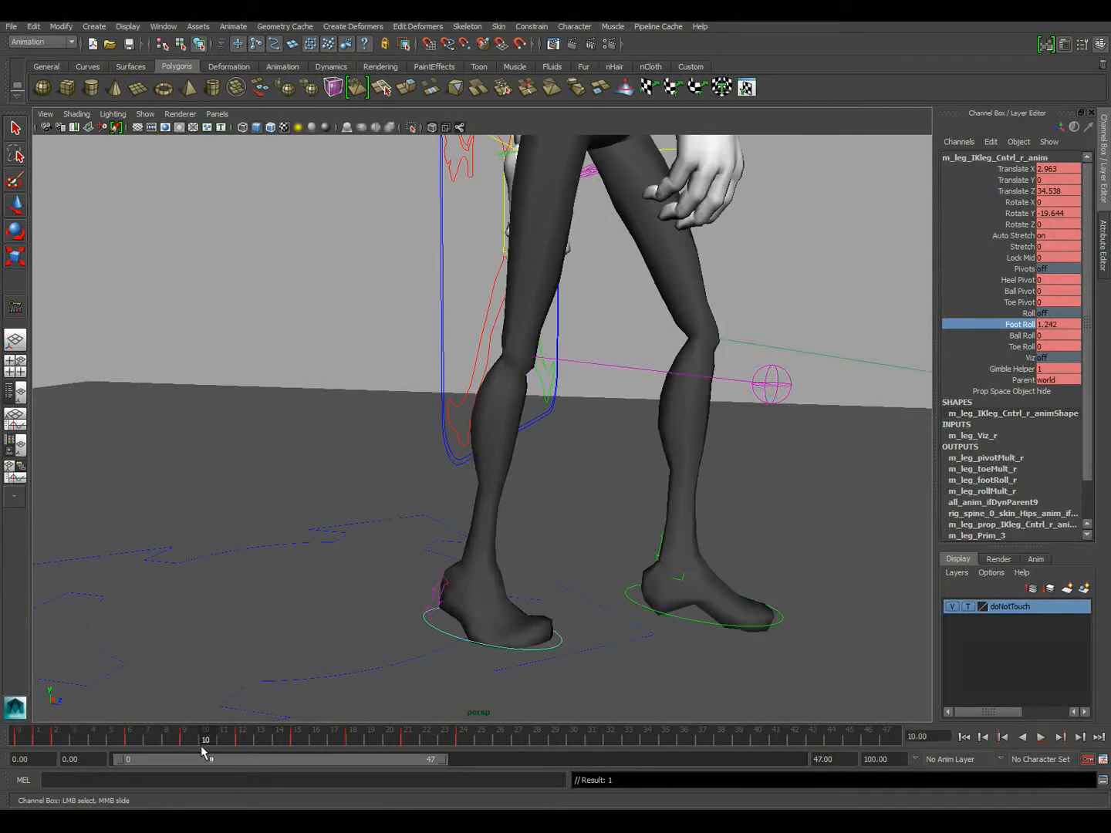
alt+middle_drag(323, 637, 303, 724)
alt+drag(303, 723, 459, 557)
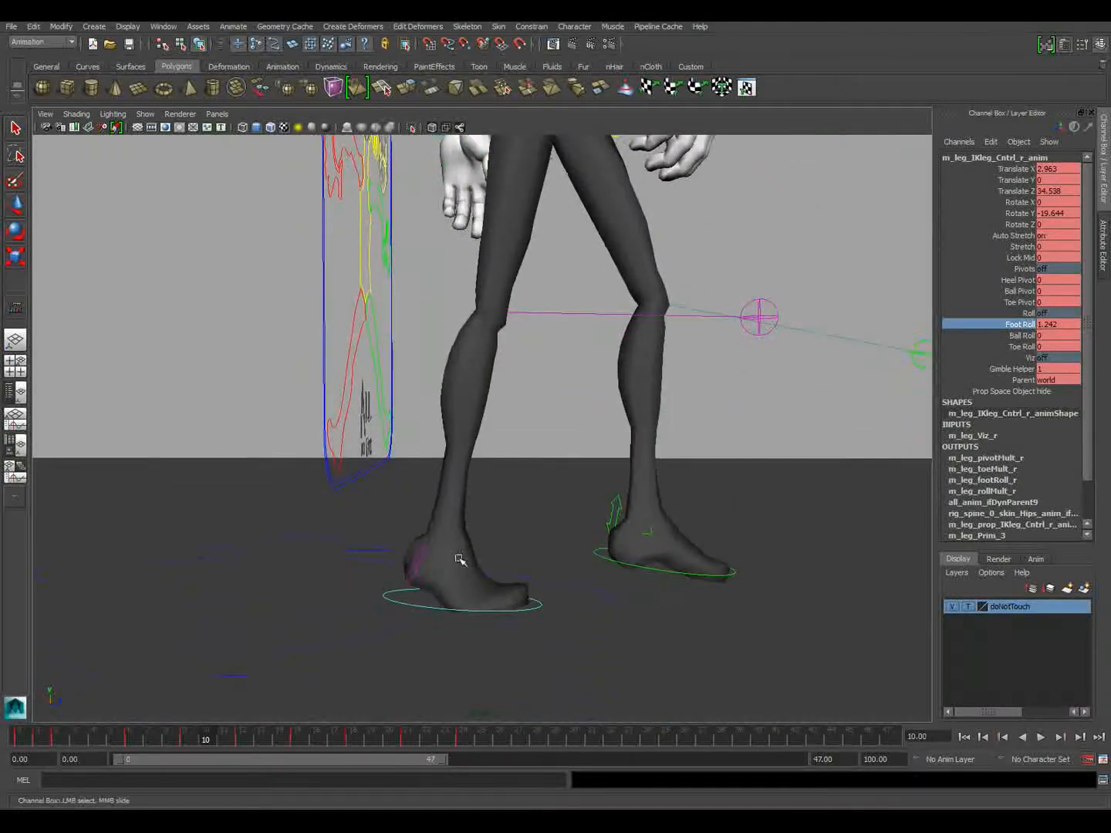
key(space)
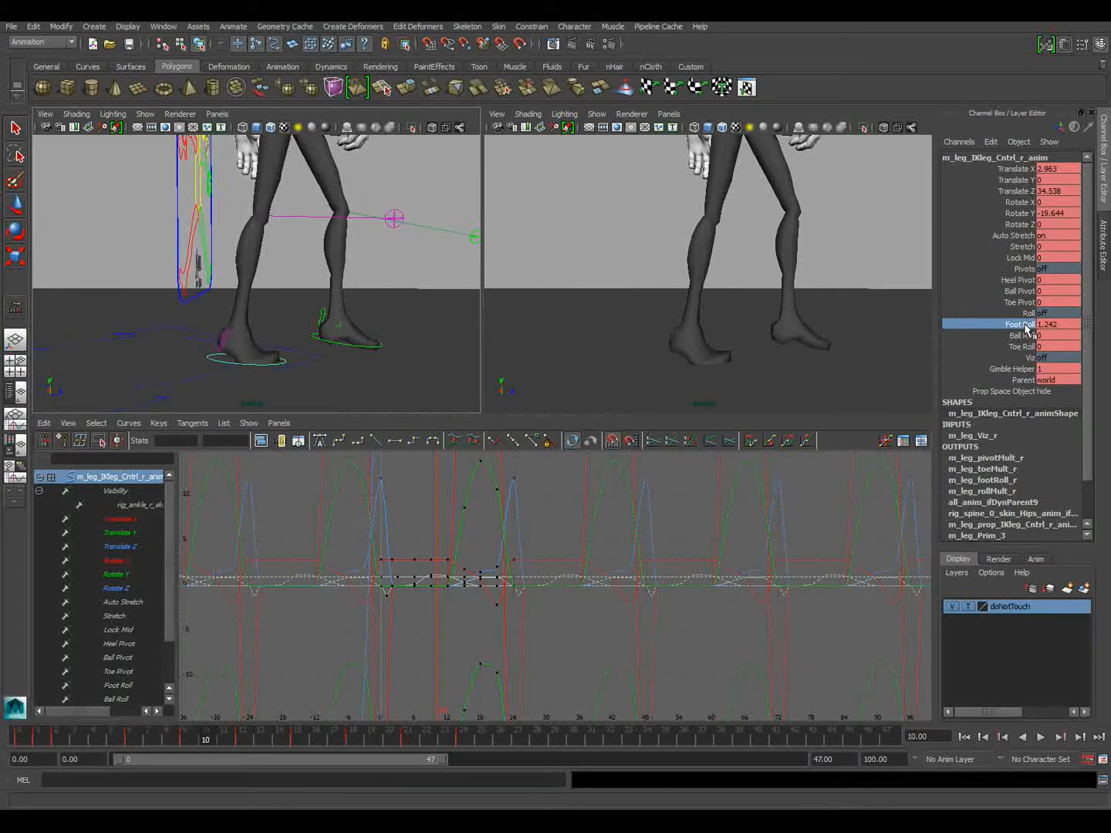
click(120, 685)
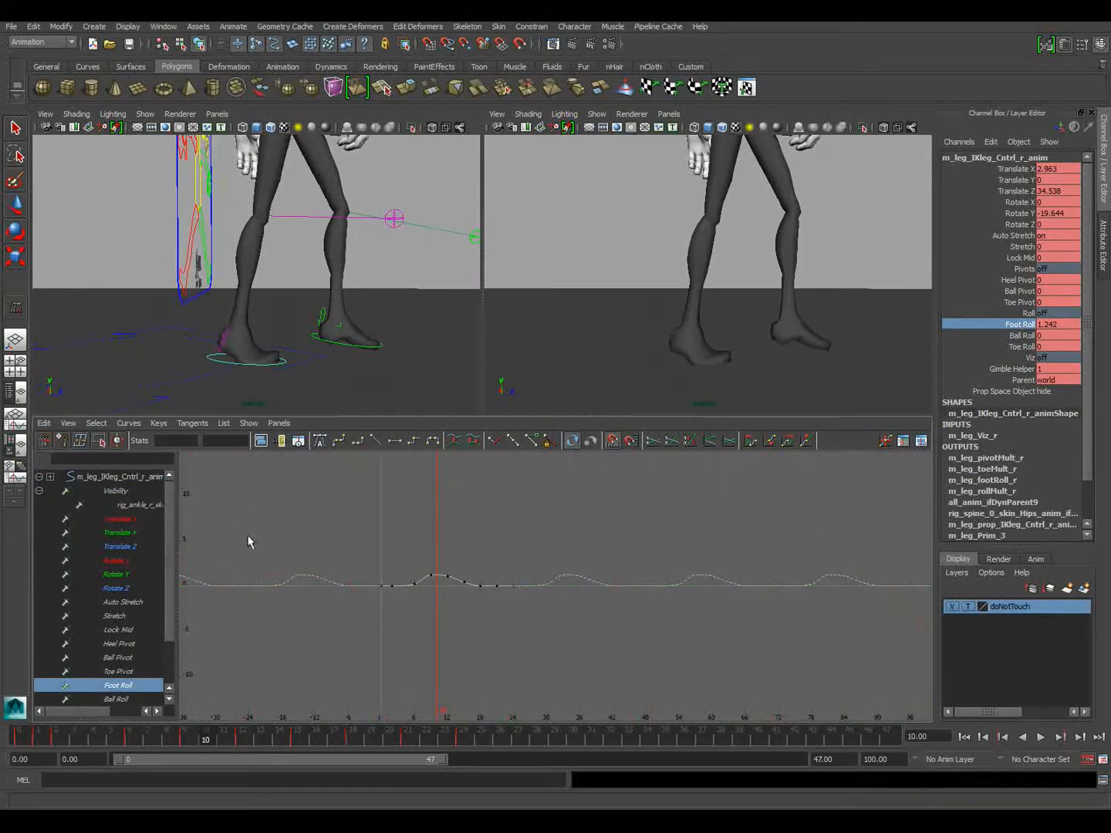
click(261, 449)
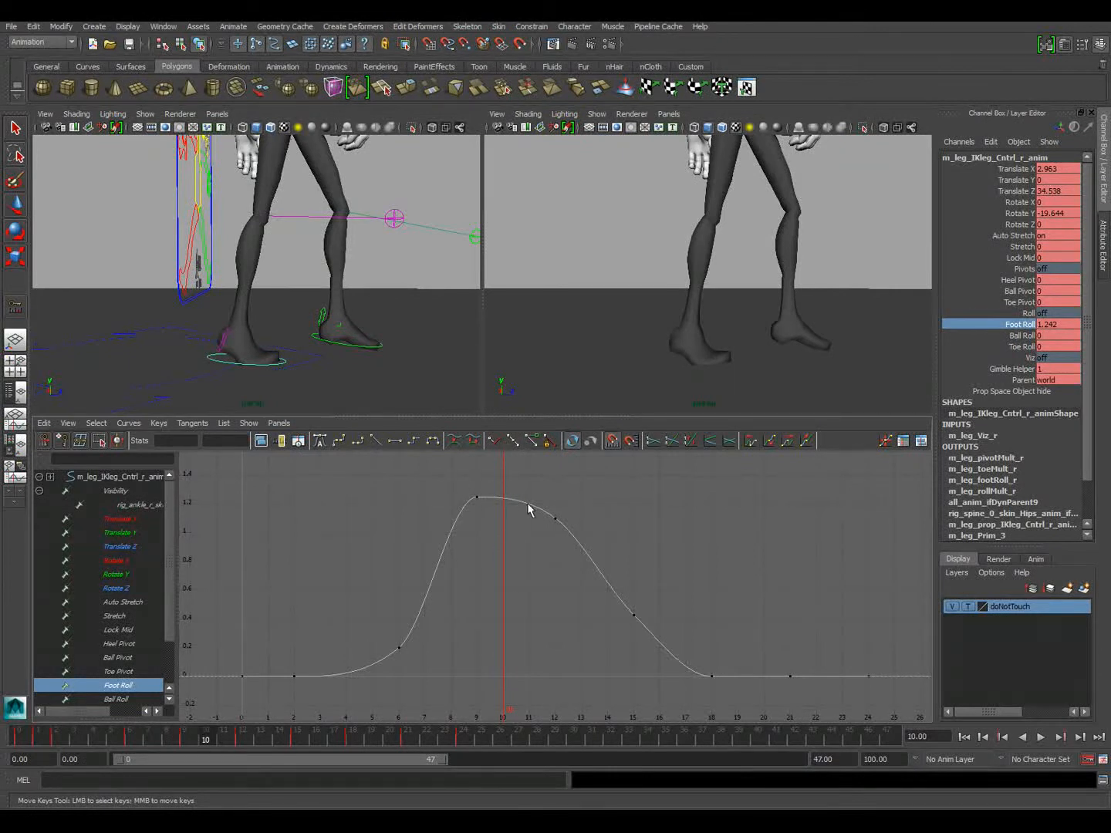
Add a key to the right foot's Foot Roll curve at frame 10 and raise it to about 1.331
click(99, 423)
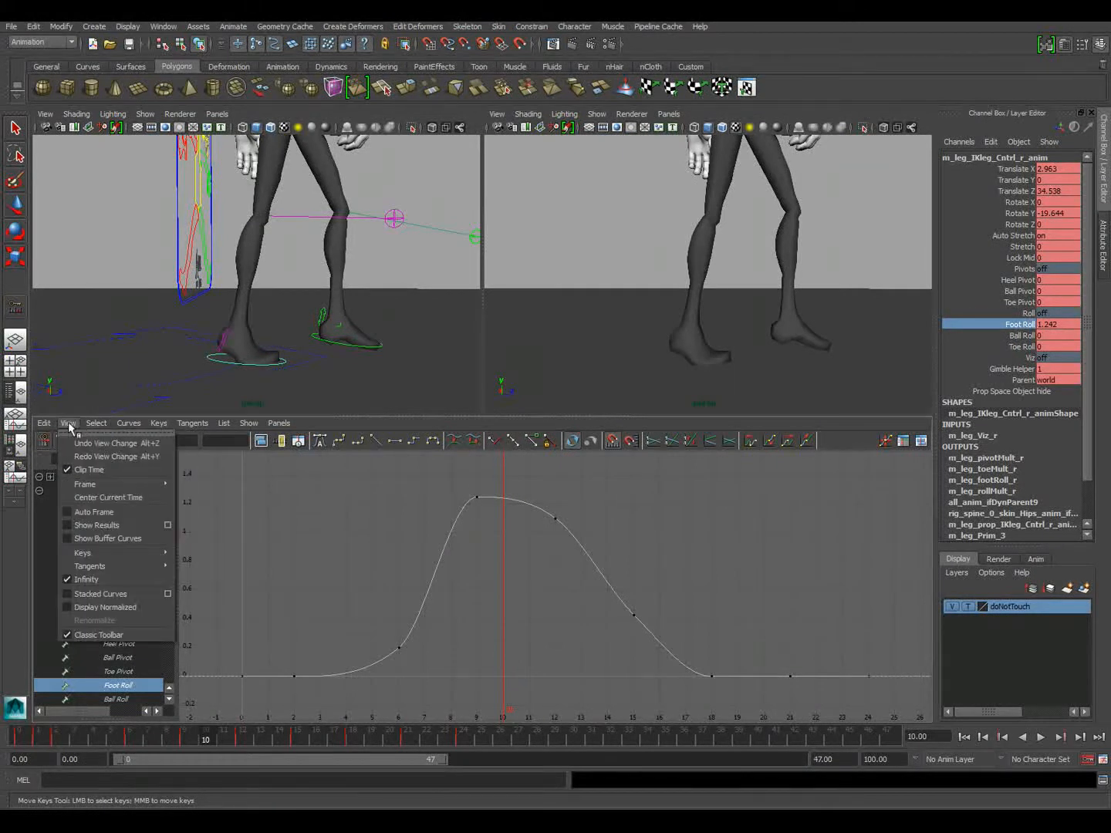
mouse_move(125, 427)
mouse_move(158, 425)
click(183, 456)
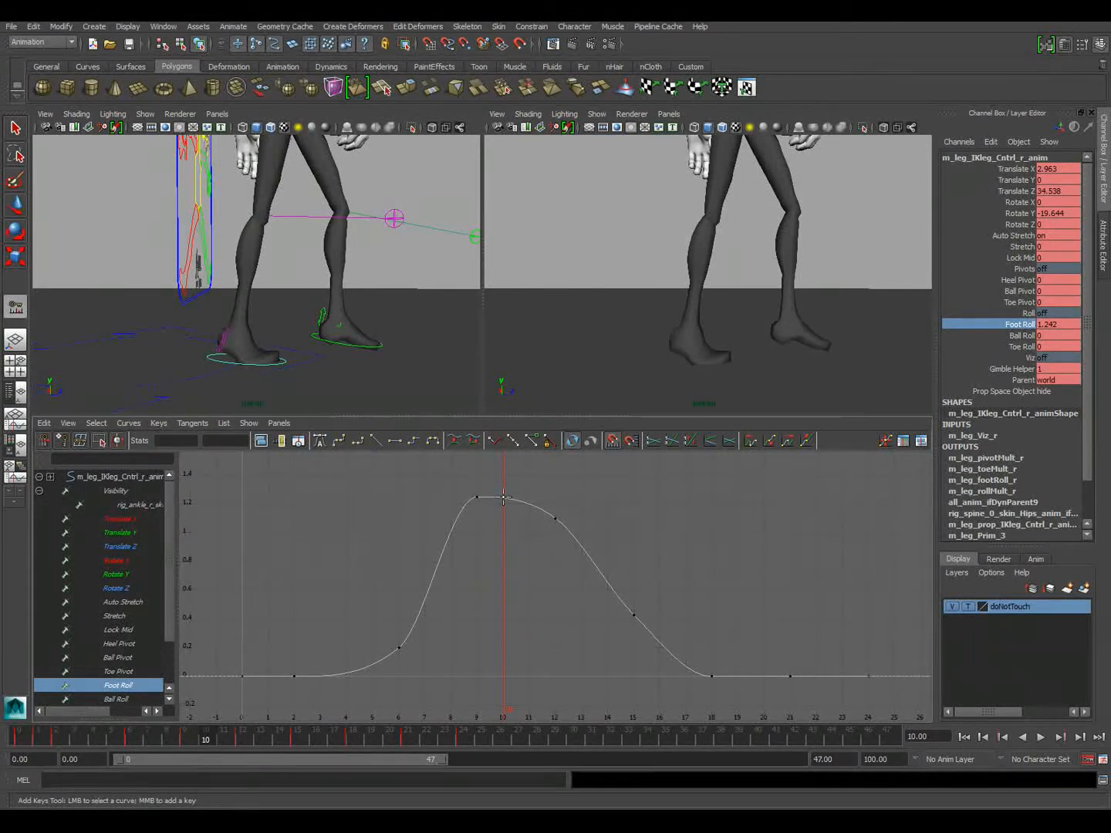
click(502, 499)
middle_click(502, 490)
middle_drag(503, 489, 503, 485)
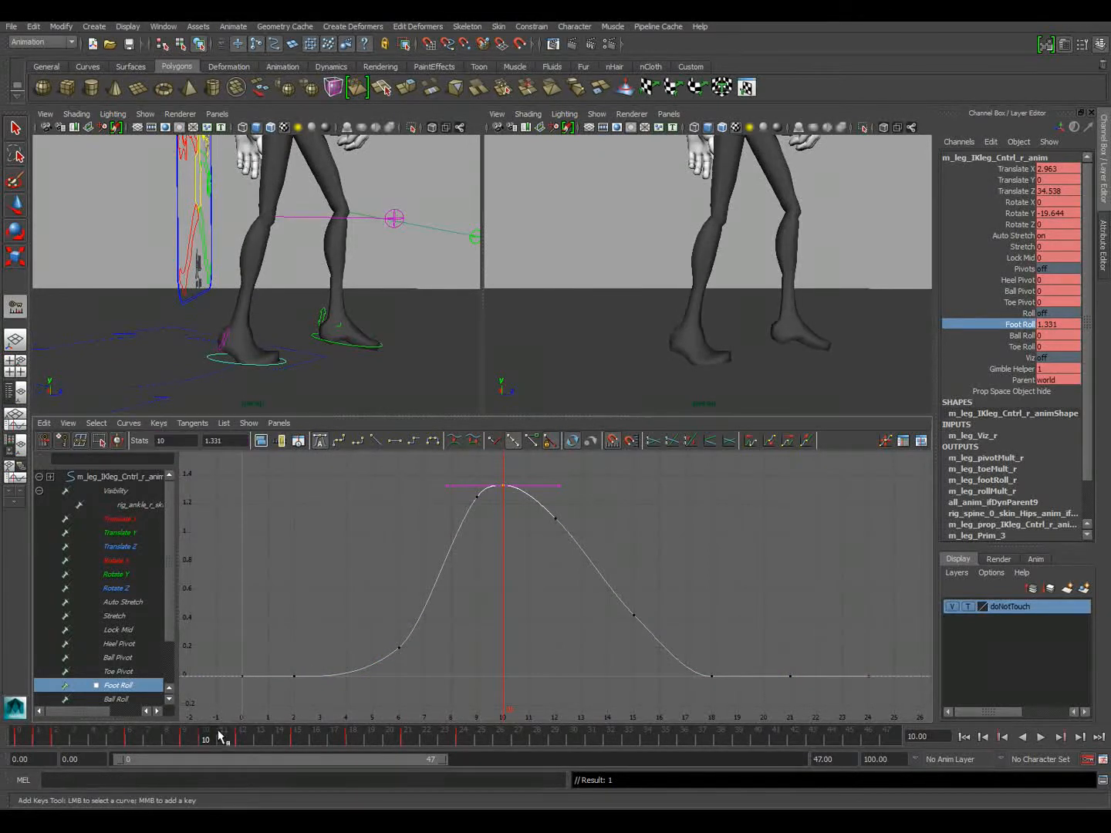
Scrub to frame 13 and raise the right foot's Foot Roll key at frame 12 to about 1.206
drag(203, 741, 267, 740)
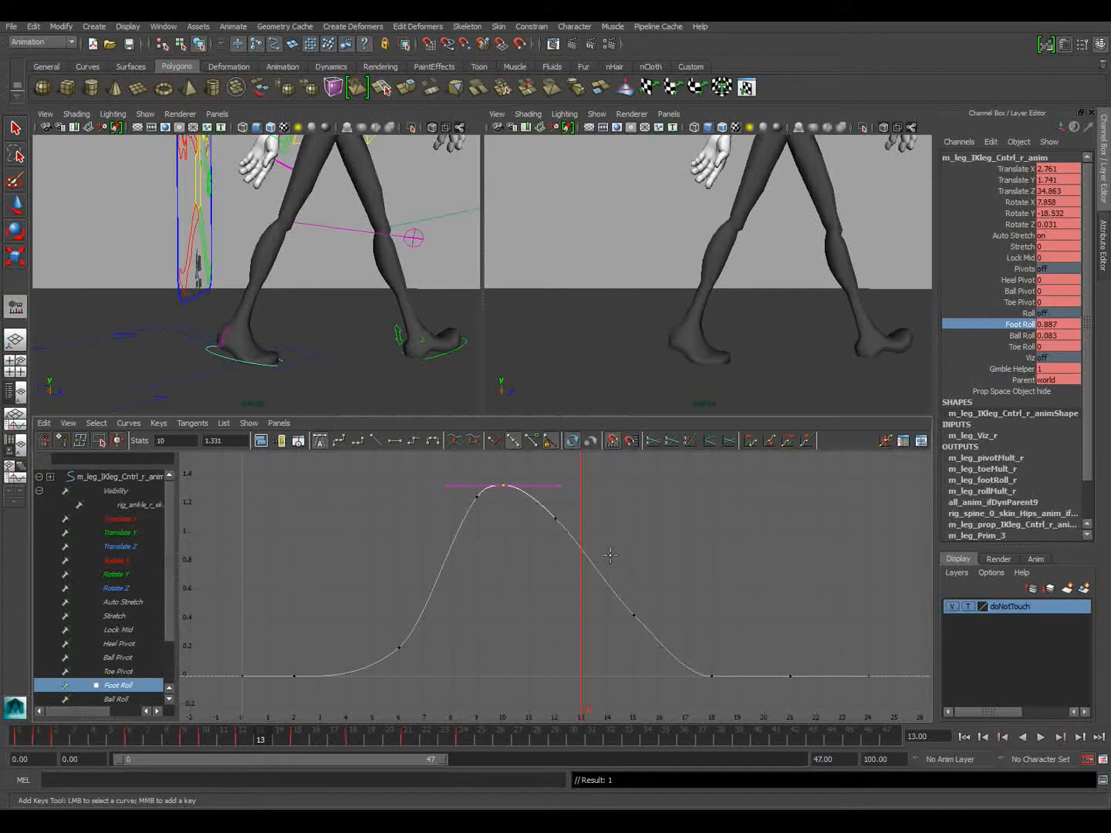
click(15, 205)
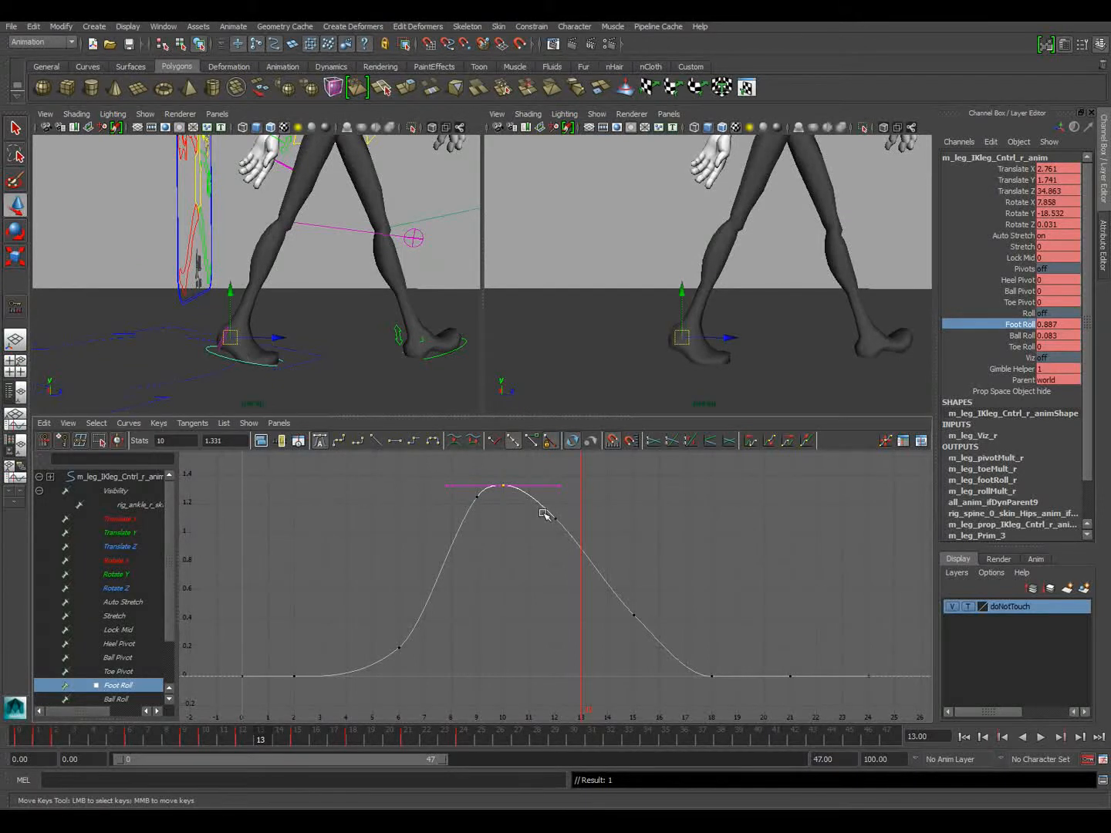
drag(585, 540, 584, 541)
mouse_move(574, 545)
middle_down()
mouse_move(570, 523)
mouse_move(569, 531)
middle_up()
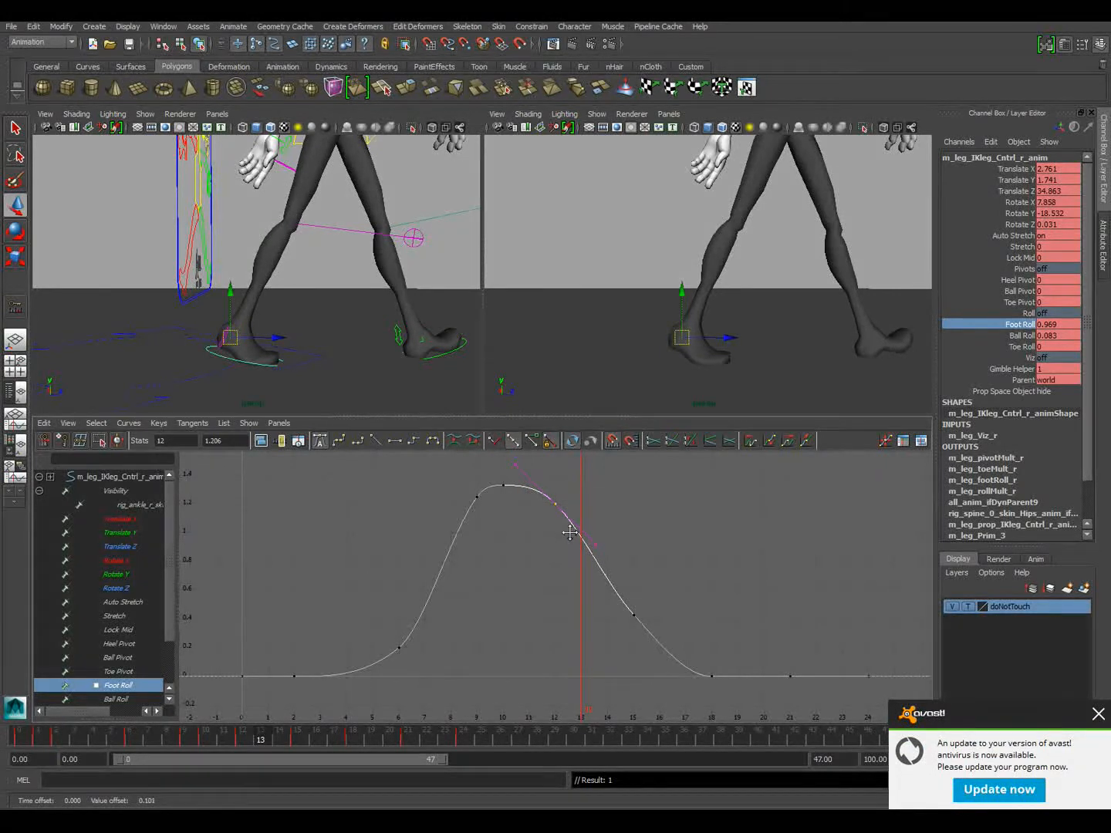
Smooth the right foot's Foot Roll falloff by setting the frame 12 key to about 1.143 and frame 15 to about 0.453, and scrub the walk
key(ctrl+z)
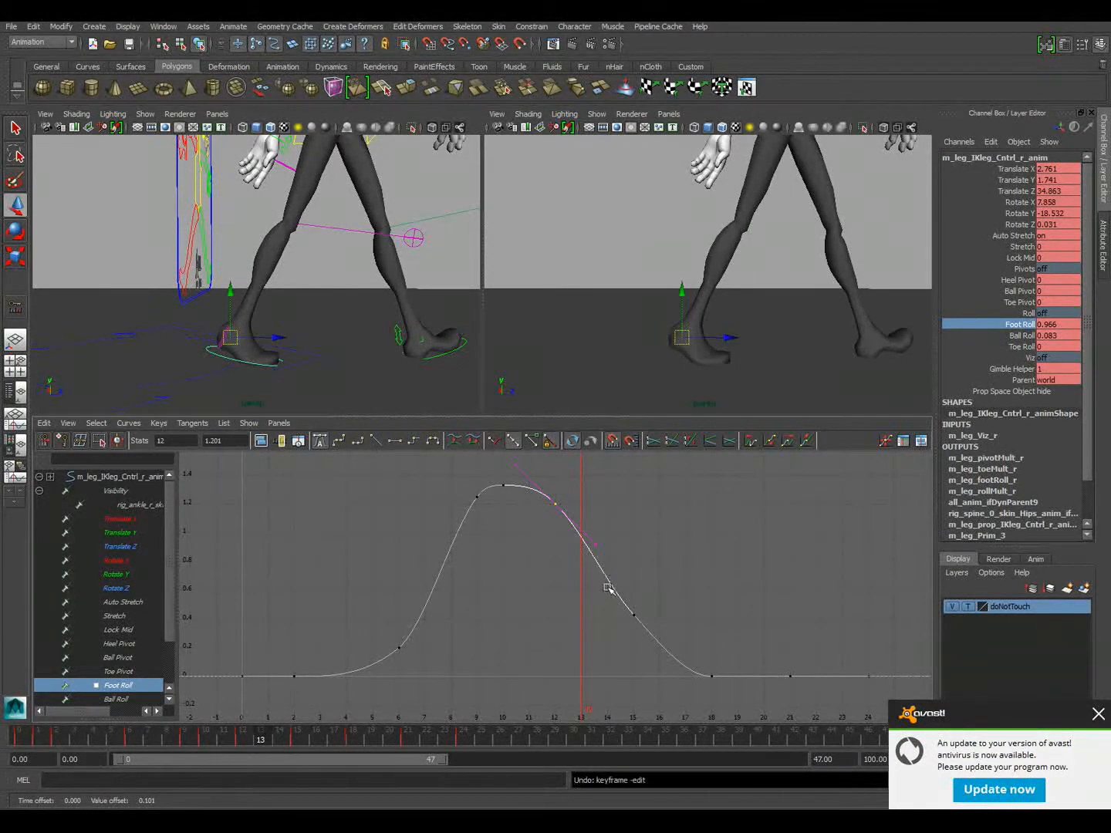
drag(607, 596, 664, 657)
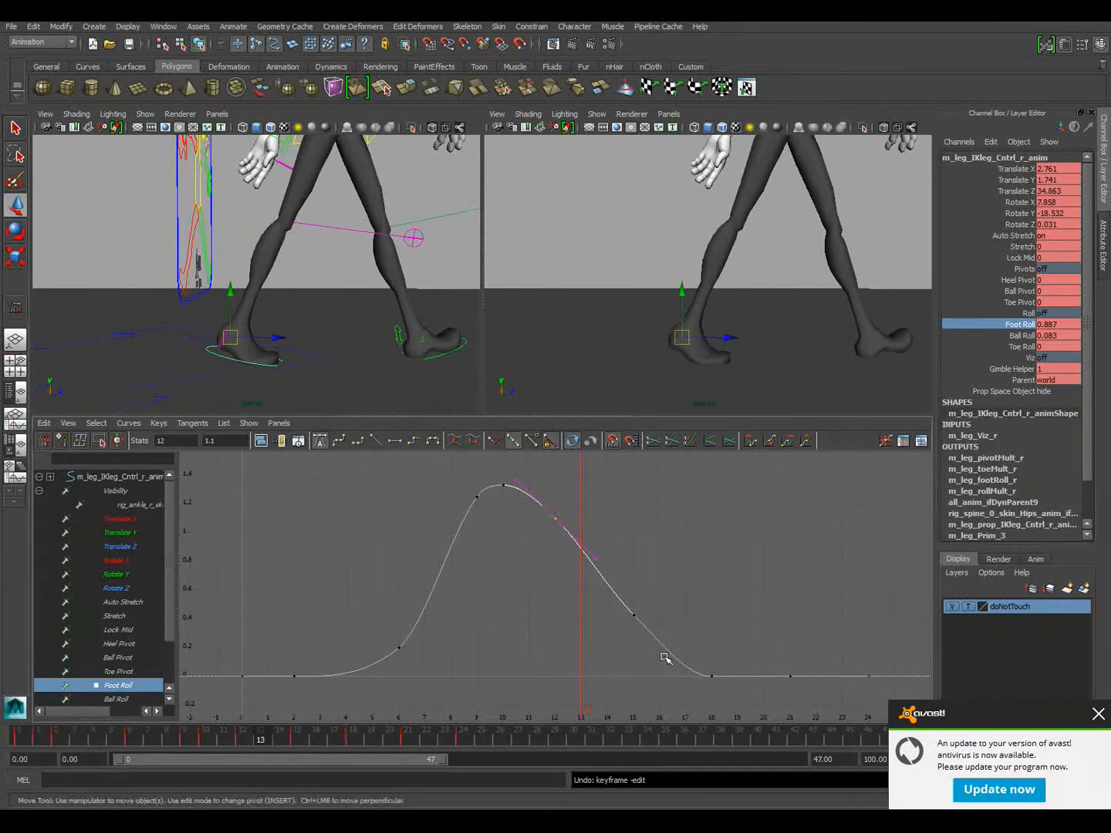
middle_drag(657, 650, 657, 650)
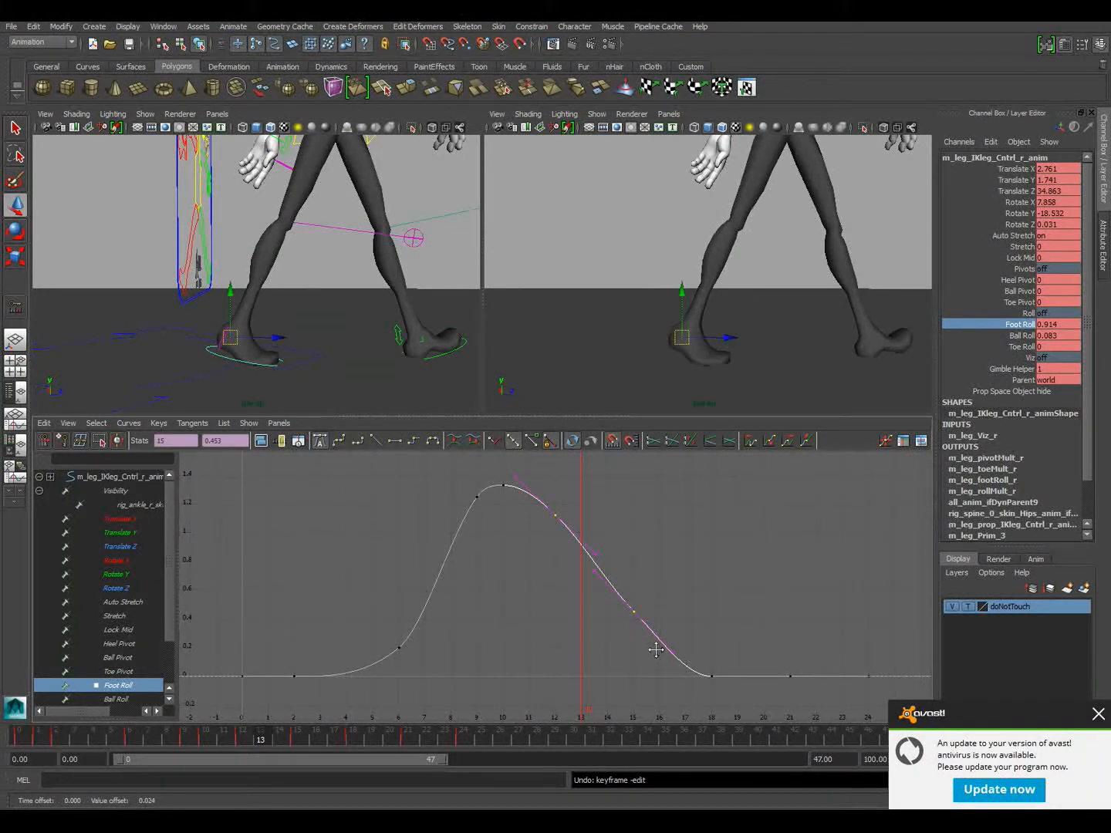
drag(714, 686, 708, 664)
middle_drag(709, 664, 719, 656)
drag(564, 529, 563, 534)
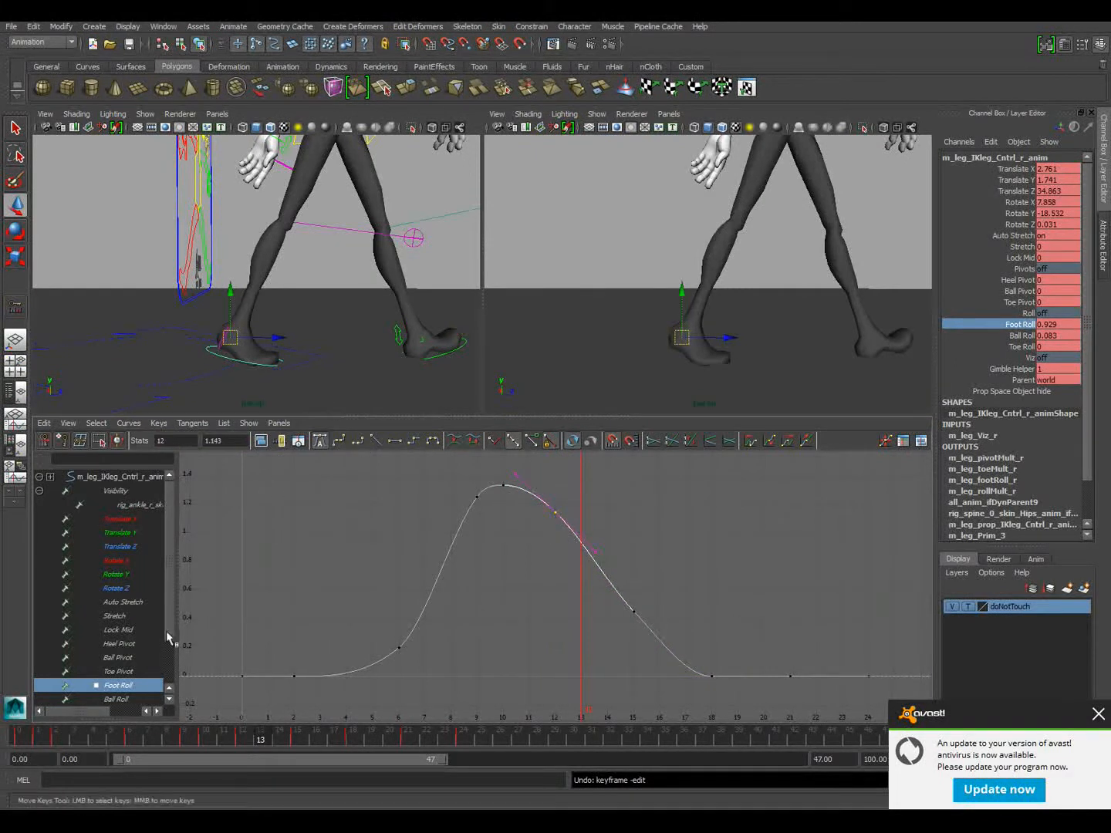
drag(90, 737, 267, 727)
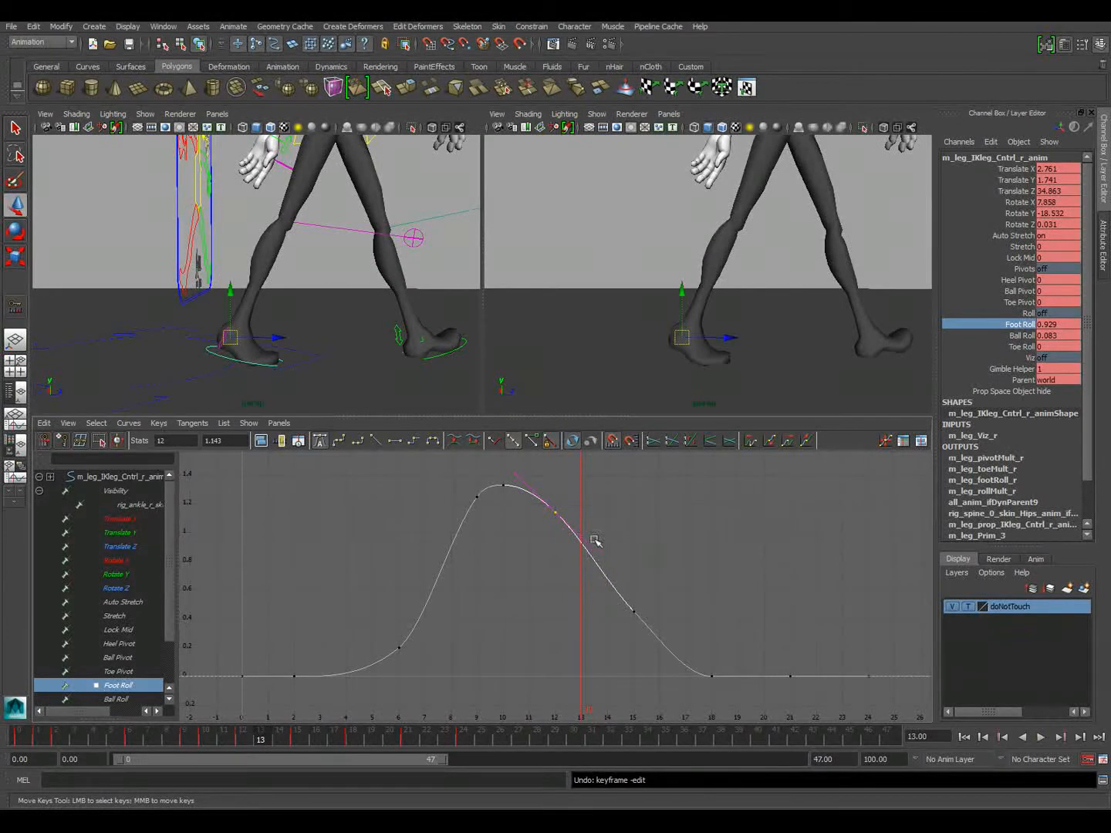
Raise the right foot's Foot Roll key at frame 15 to about 0.526 and scrub back to frame 13
drag(591, 594, 664, 635)
middle_drag(664, 635, 661, 615)
mouse_move(284, 734)
mouse_down()
mouse_move(182, 737)
mouse_move(344, 746)
mouse_move(158, 734)
mouse_move(265, 743)
mouse_up()
Isolate and frame the right foot's Translate X curve and raise its frame 15 key to about 2.497
click(218, 354)
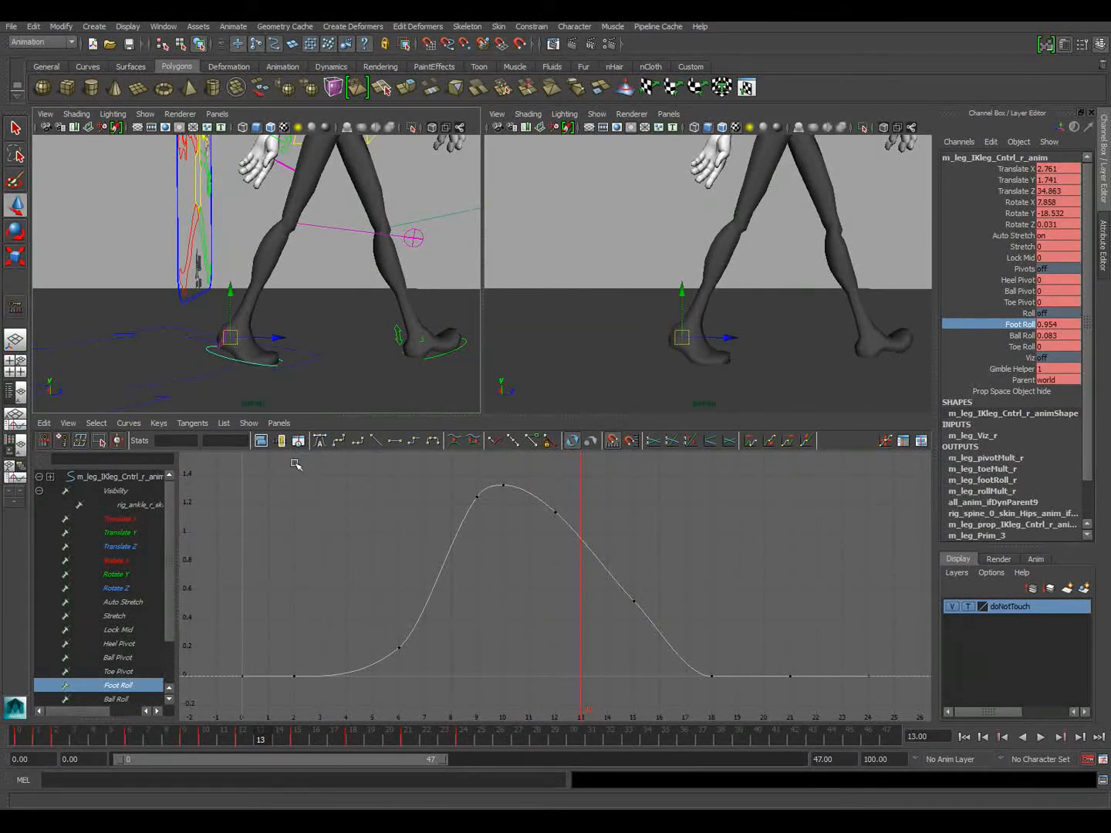
click(124, 520)
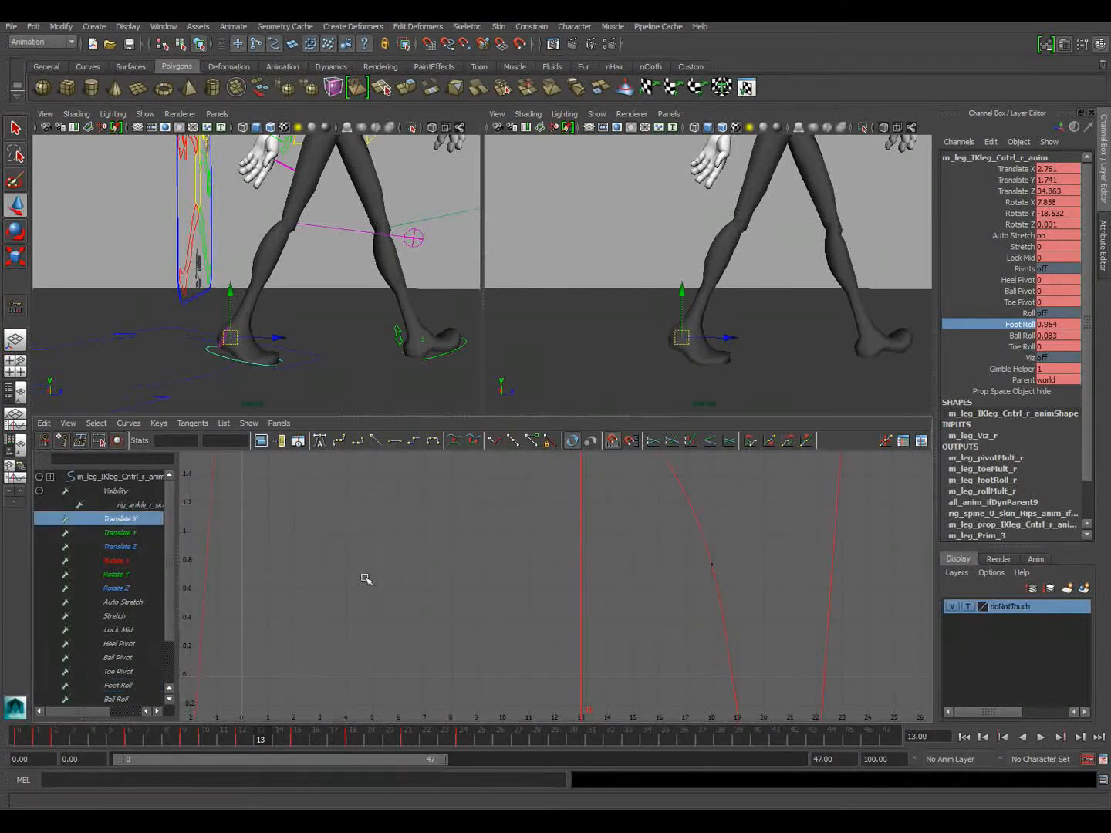
click(260, 441)
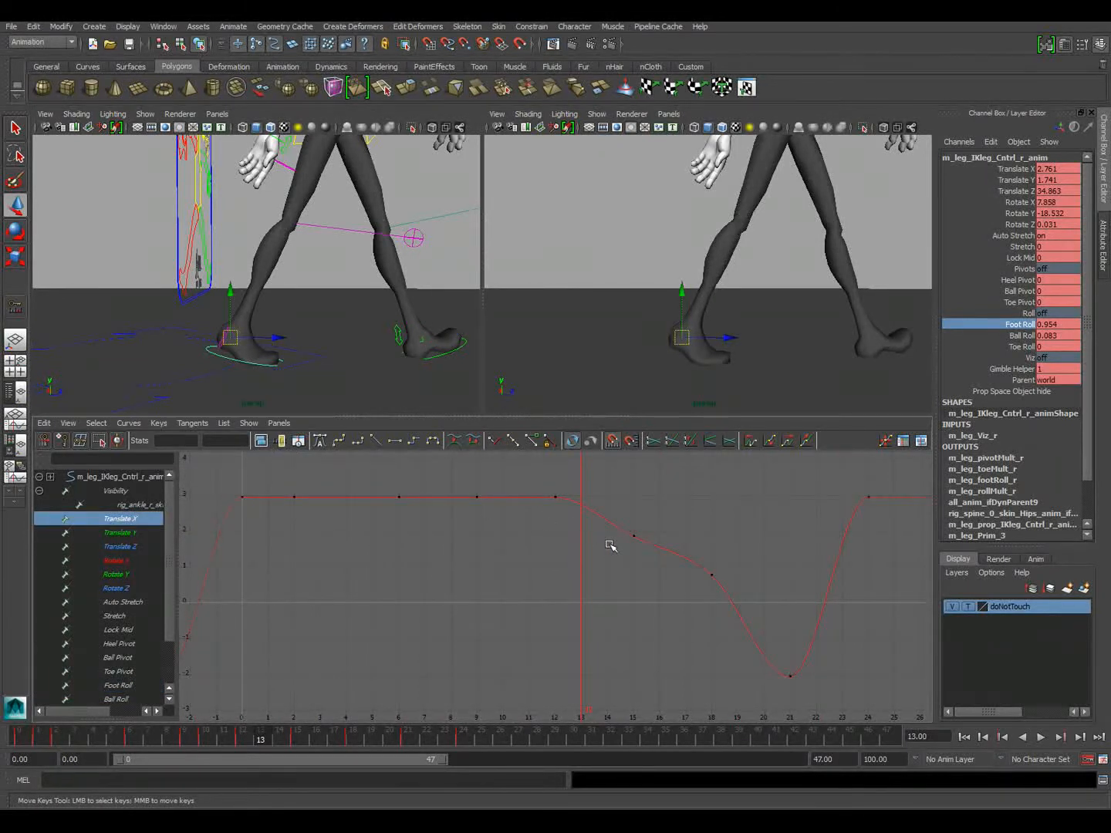
drag(244, 742, 297, 740)
drag(561, 525, 650, 584)
middle_drag(649, 585, 638, 556)
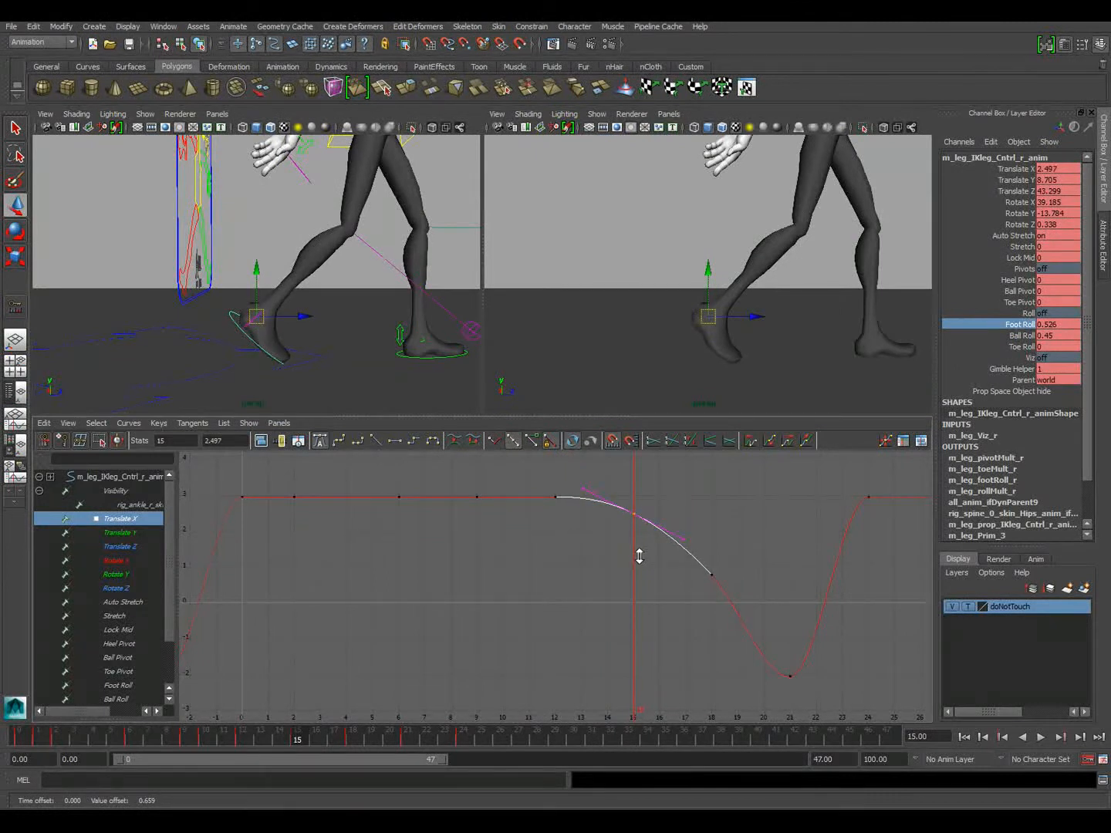
View the feet from the front, shift the left foot control outward to about -3 in Translate X at frame 6, and play back the walk
alt+drag(323, 385, 213, 385)
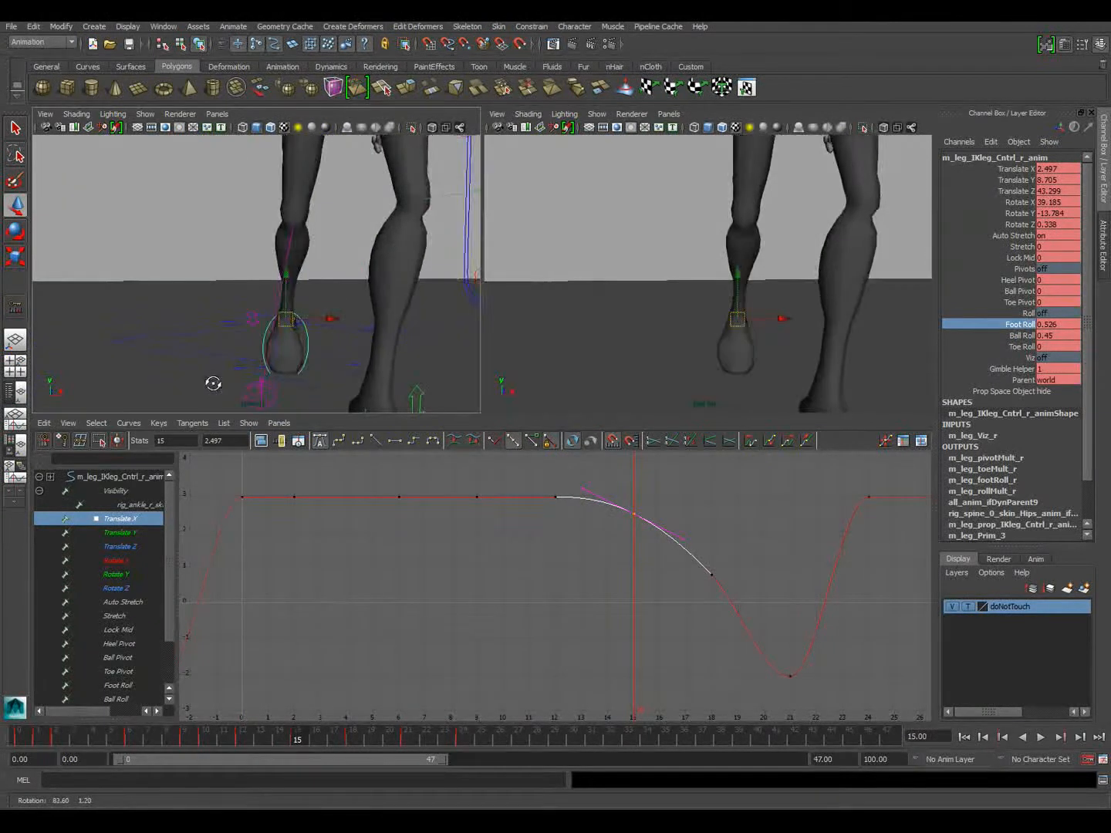
key(alt+v)
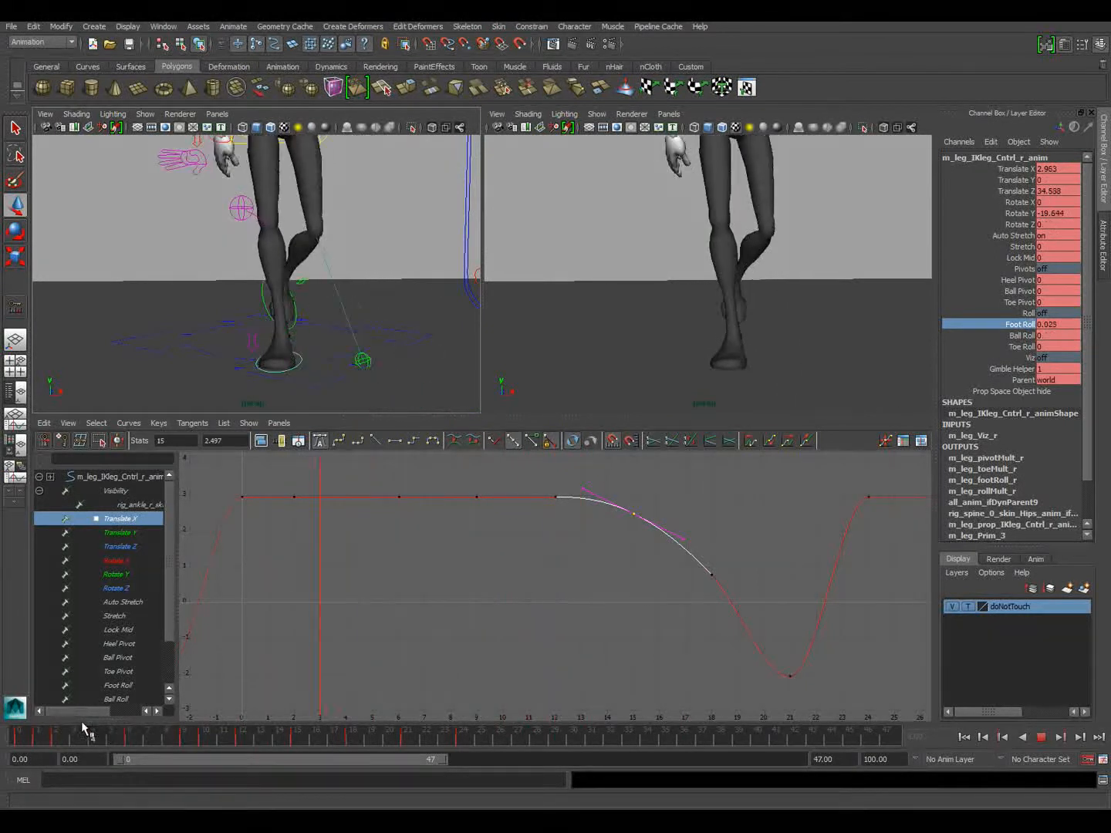
mouse_move(146, 738)
mouse_down()
mouse_move(223, 737)
mouse_move(117, 739)
mouse_move(142, 742)
mouse_up()
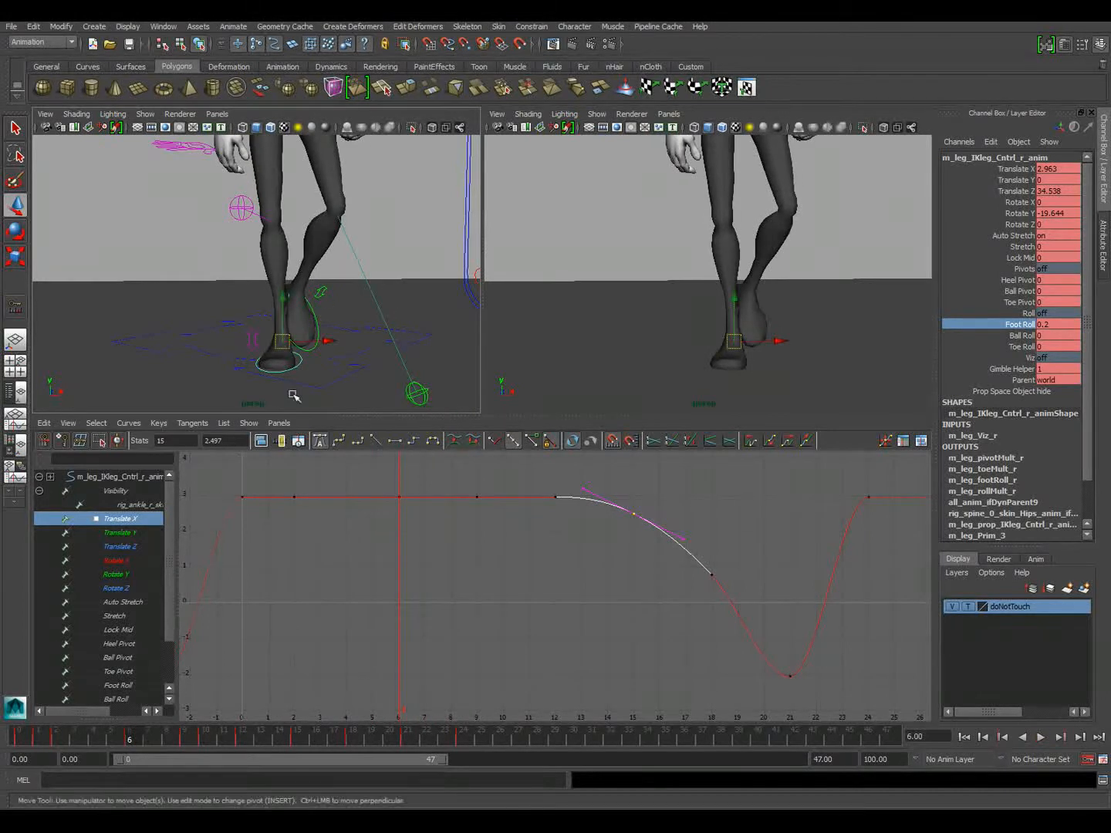
click(316, 320)
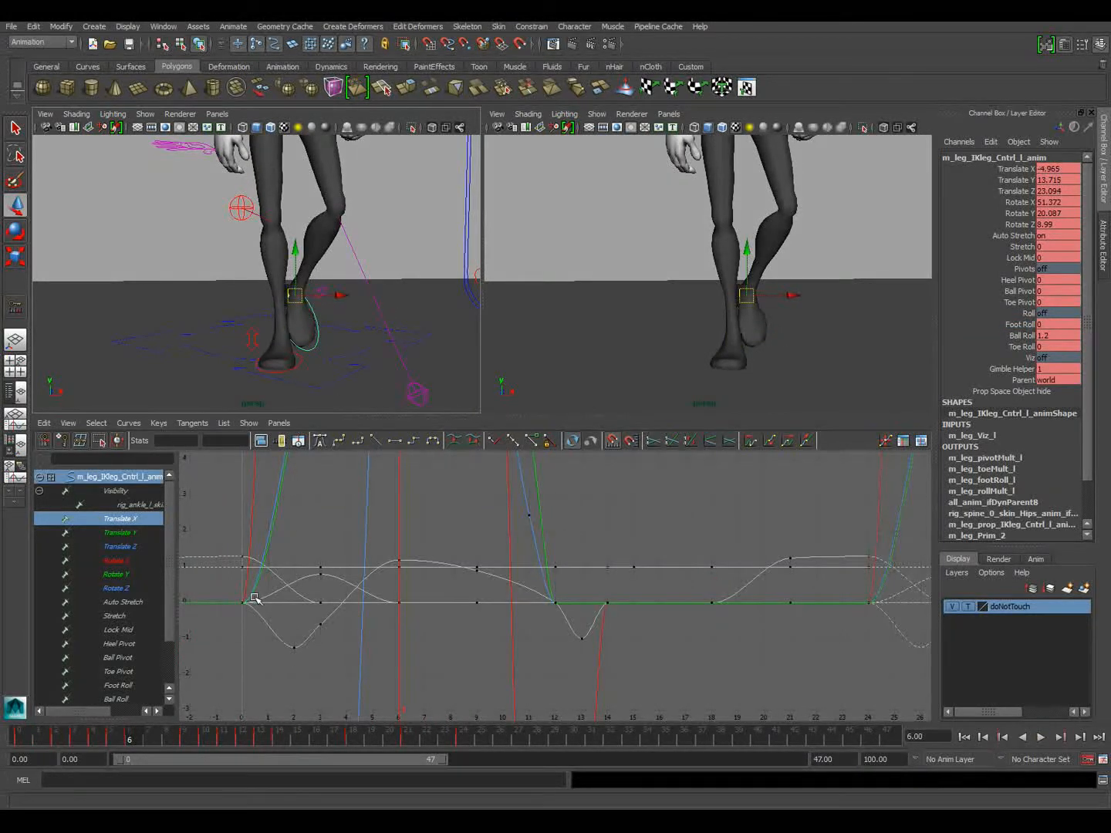
drag(339, 296, 347, 298)
key(alt+v)
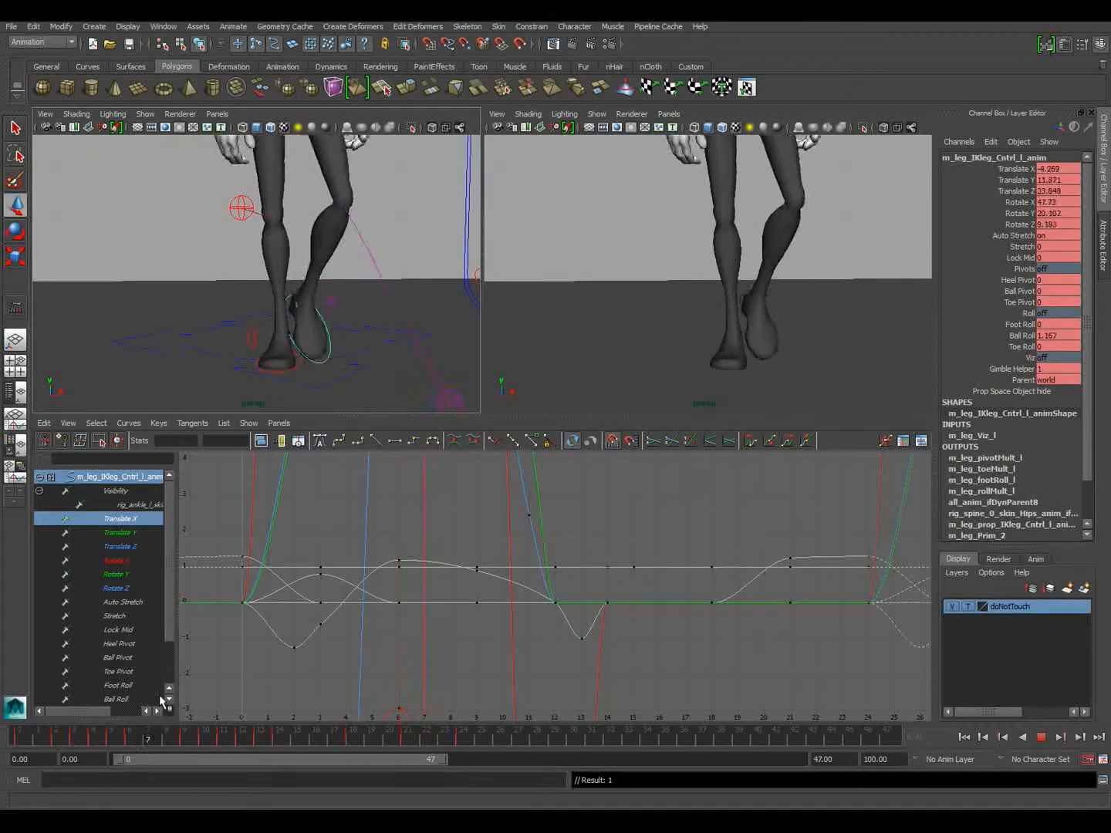
key(Escape)
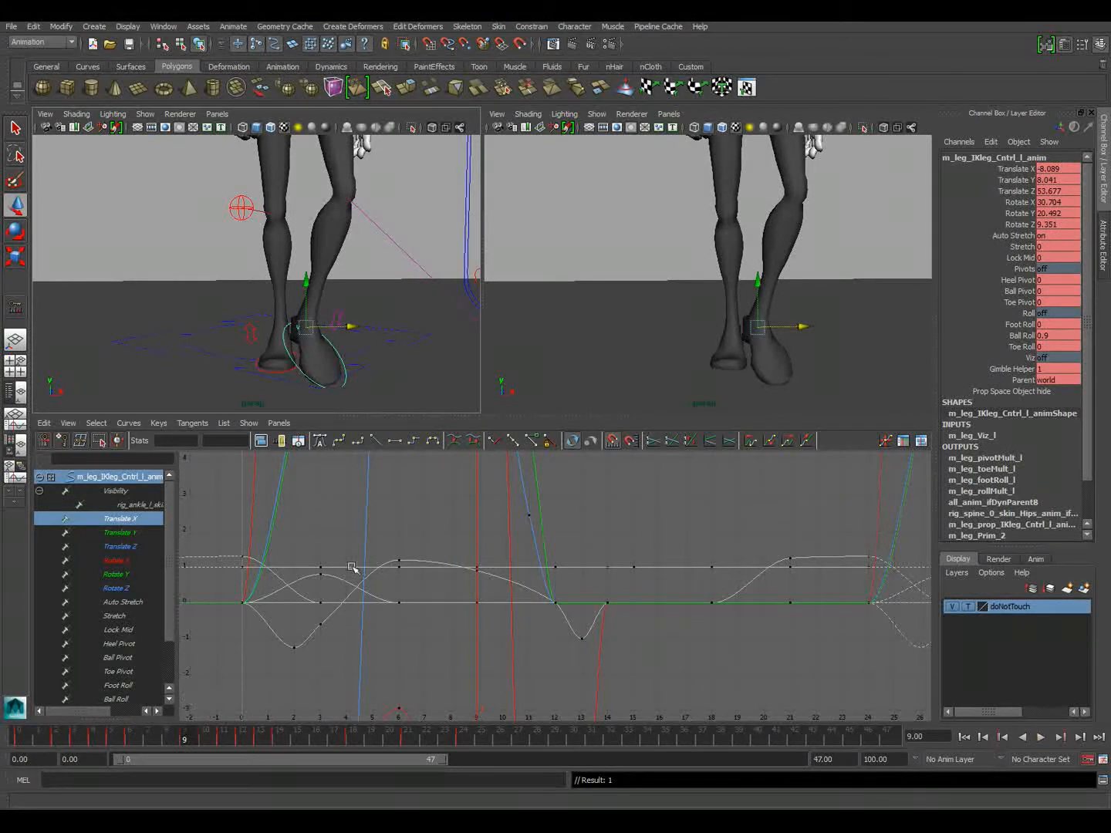
Set the left foot's Translate X key at frame 9 to about -4.839 and scrub to frame 11 in a side view
click(121, 522)
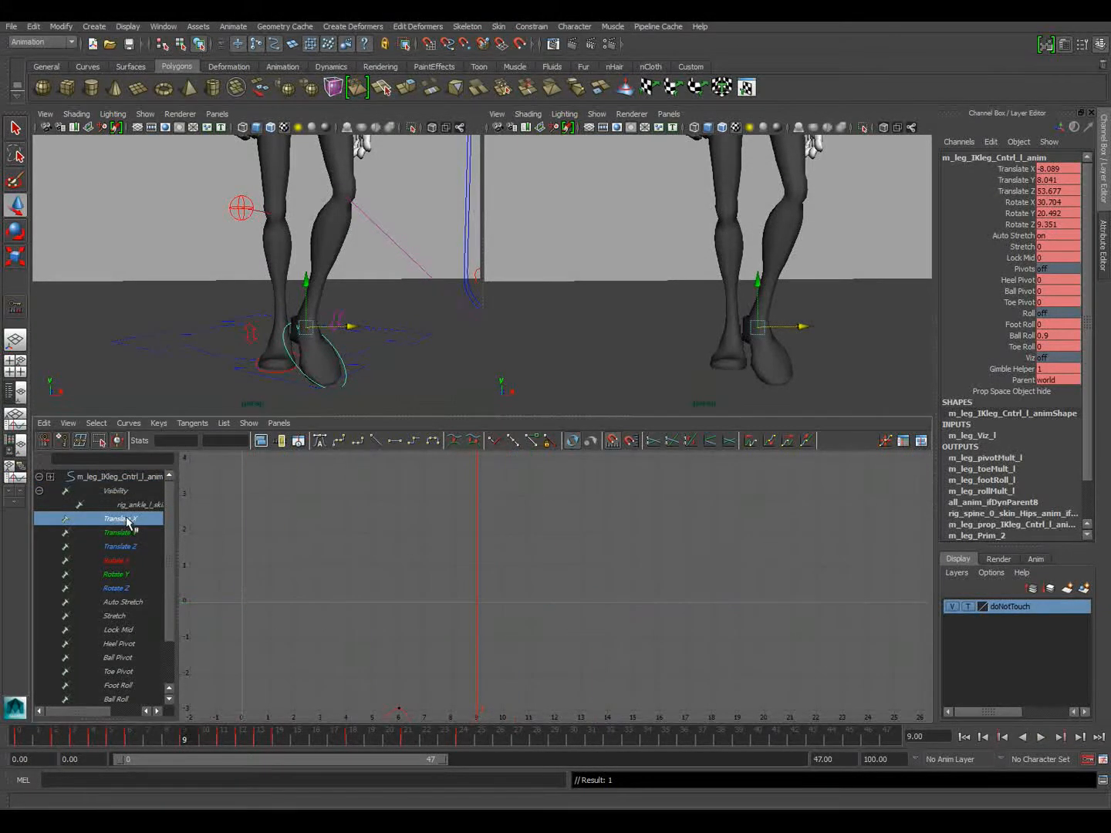
drag(421, 652, 540, 696)
middle_drag(540, 697, 533, 620)
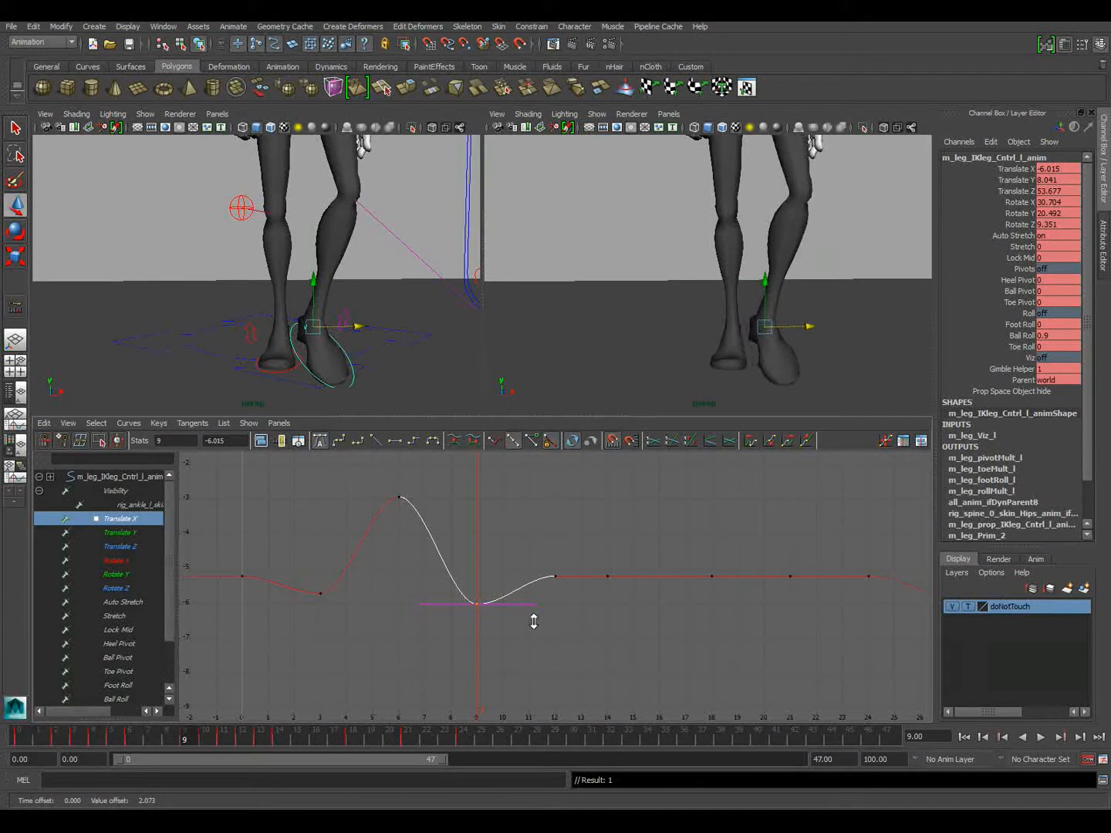
middle_drag(525, 639, 522, 592)
alt+drag(246, 349, 361, 339)
alt+right_drag(362, 339, 313, 335)
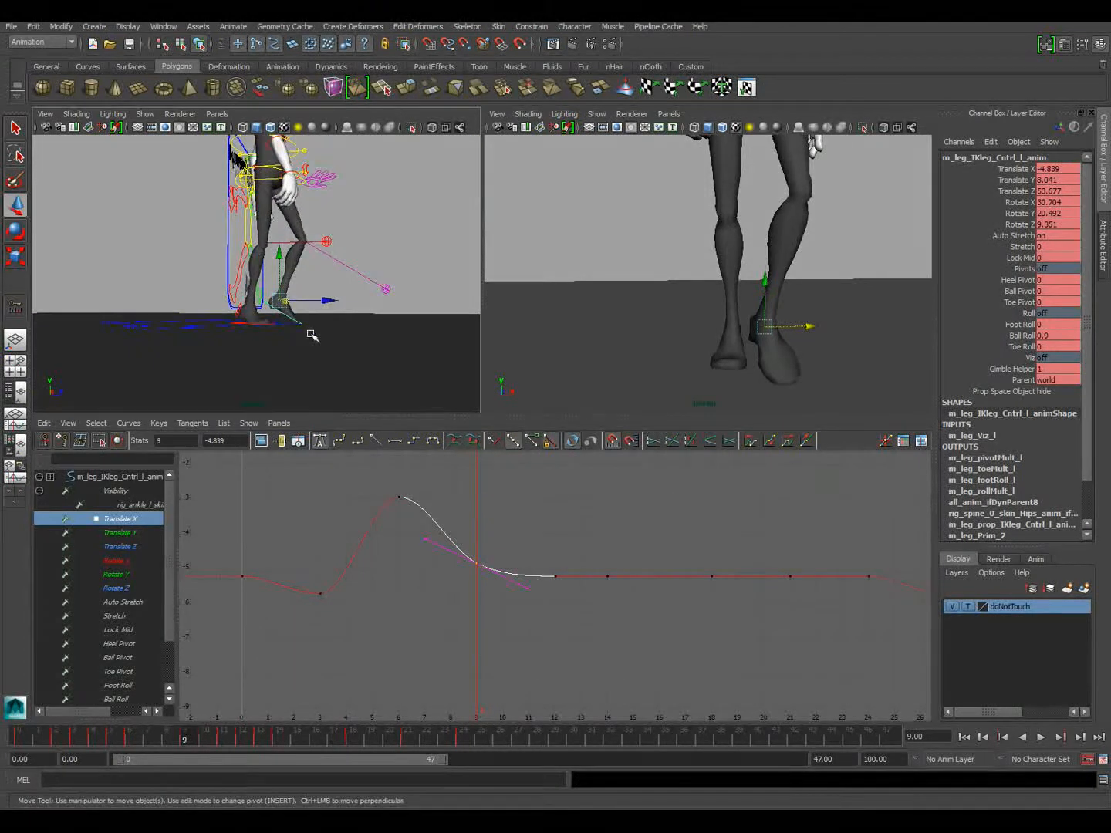
drag(168, 739, 224, 739)
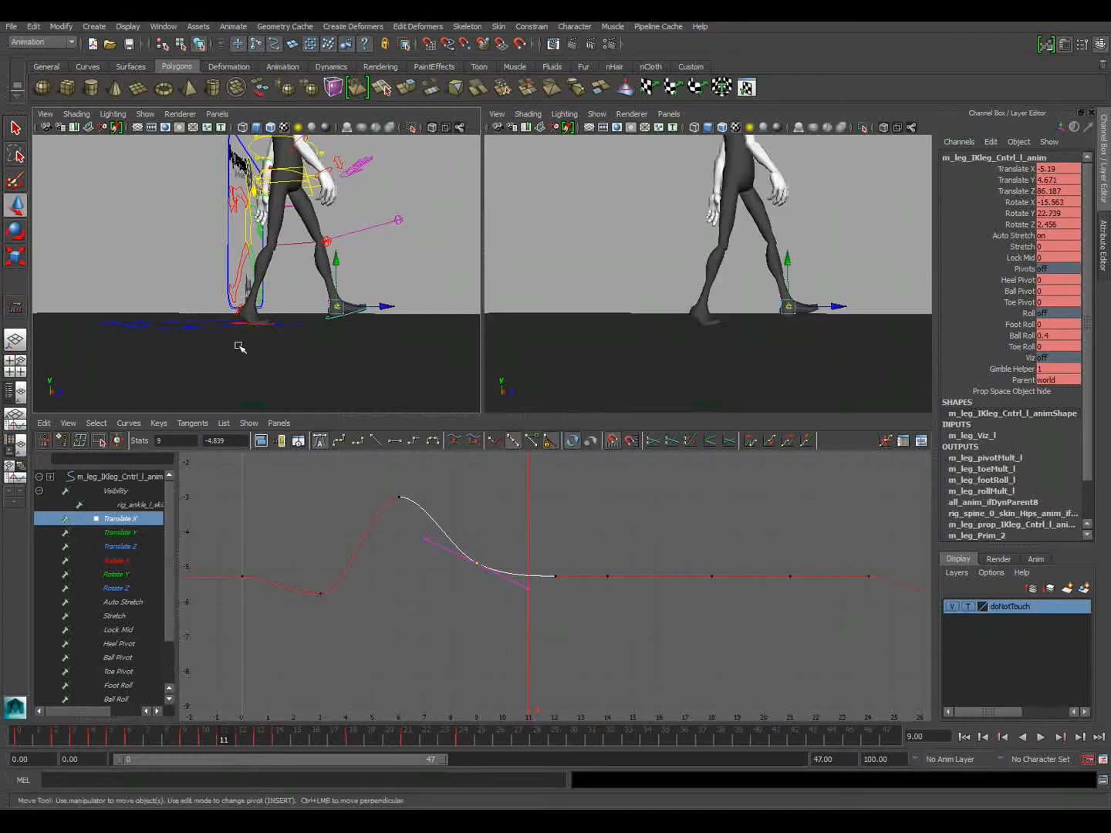
Shift the right foot's peak Foot Roll key from frame 10 to frame 11, smooth the frame 12 key, and scrub to frame 14
click(246, 324)
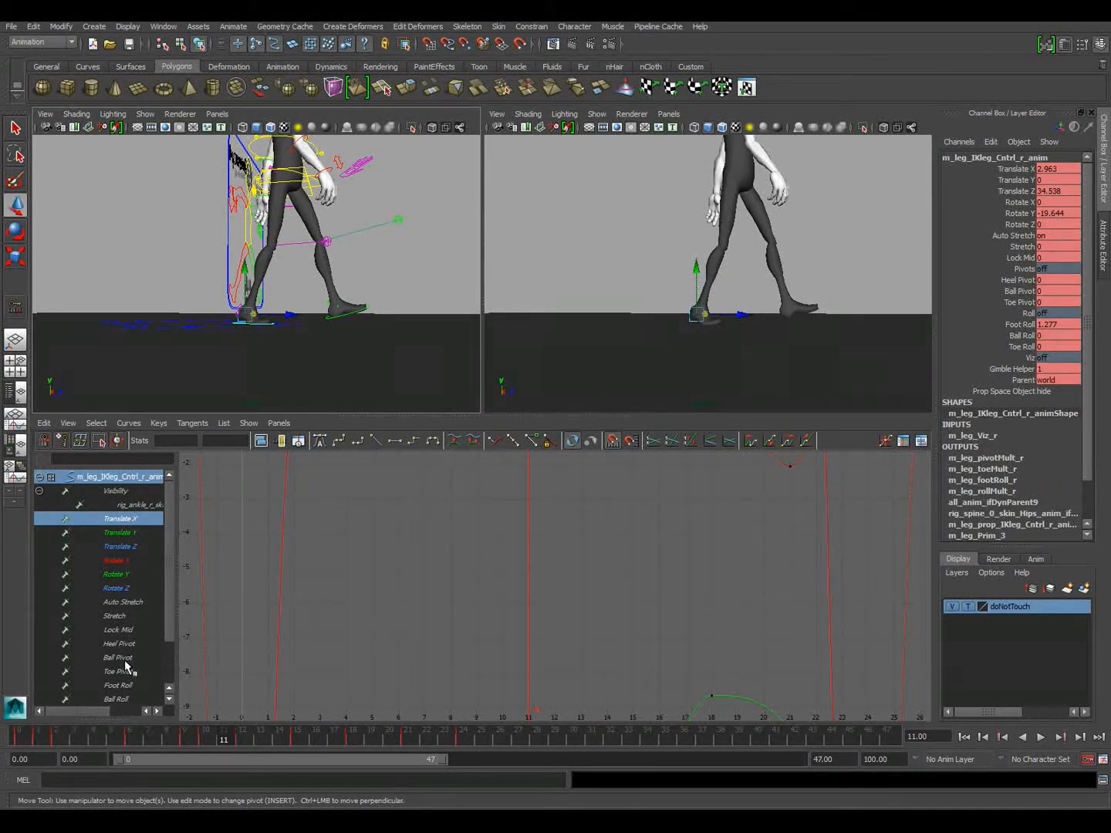
click(120, 685)
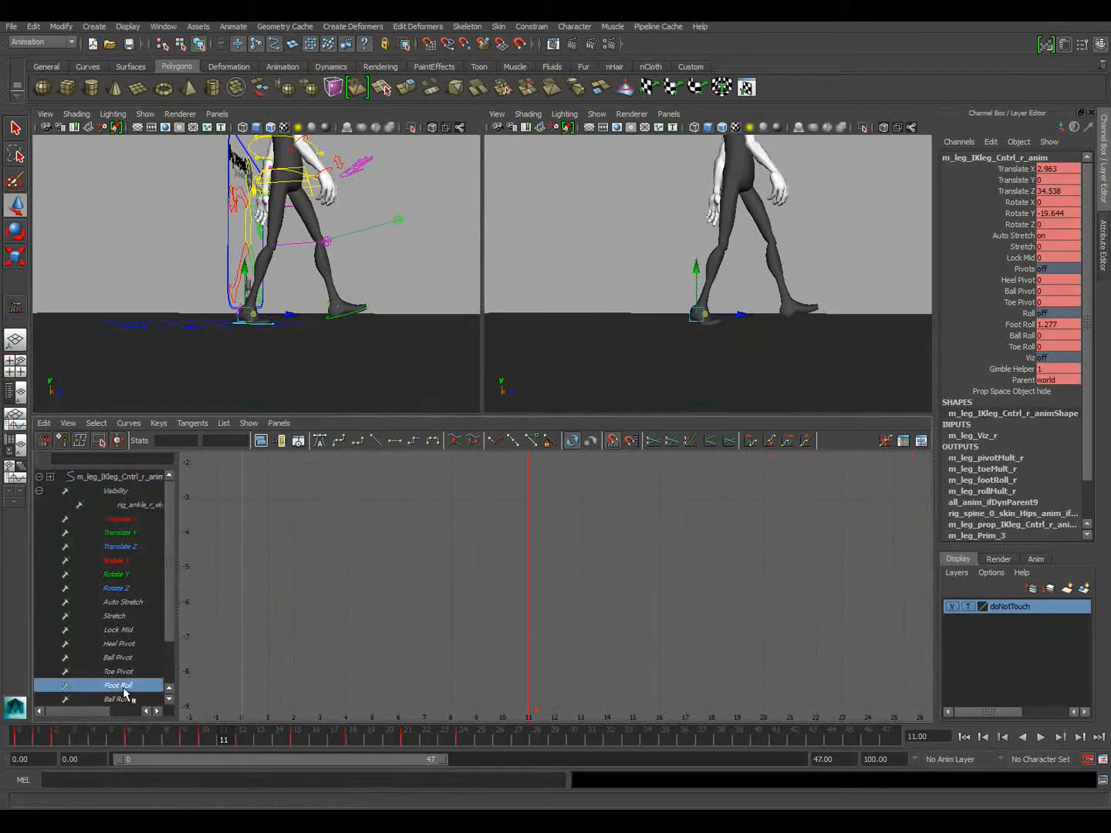
key(f)
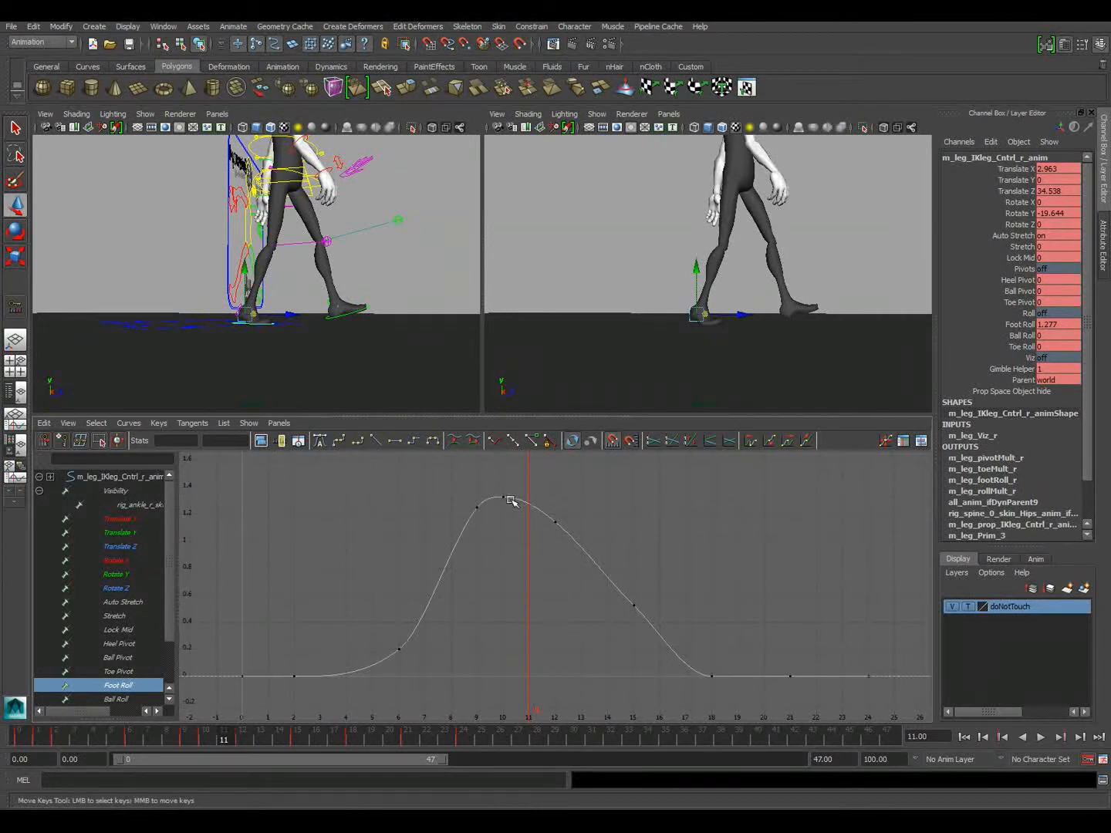
drag(510, 493, 510, 494)
middle_drag(510, 493, 546, 523)
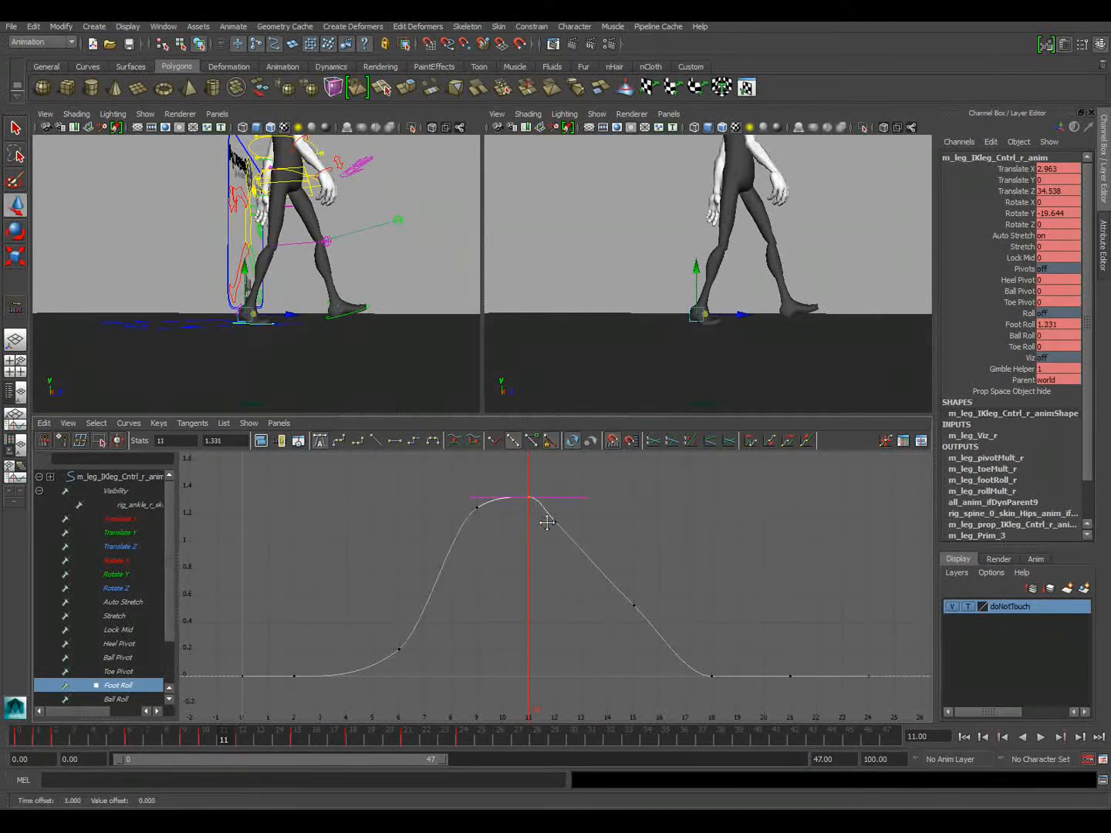
drag(550, 514, 563, 542)
middle_drag(563, 542, 561, 529)
drag(214, 729, 282, 736)
Move the right foot's Rotate X key from frame 12 to frame 11 and scrub to frame 11
click(121, 560)
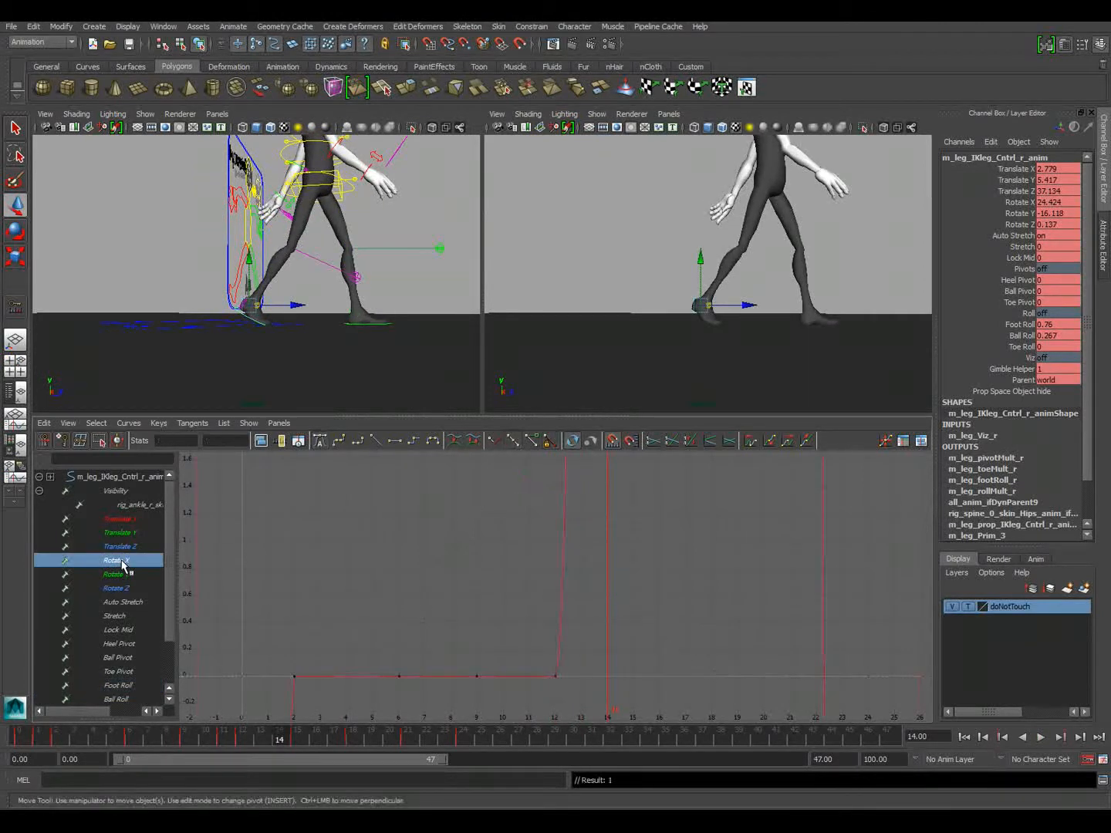
click(262, 444)
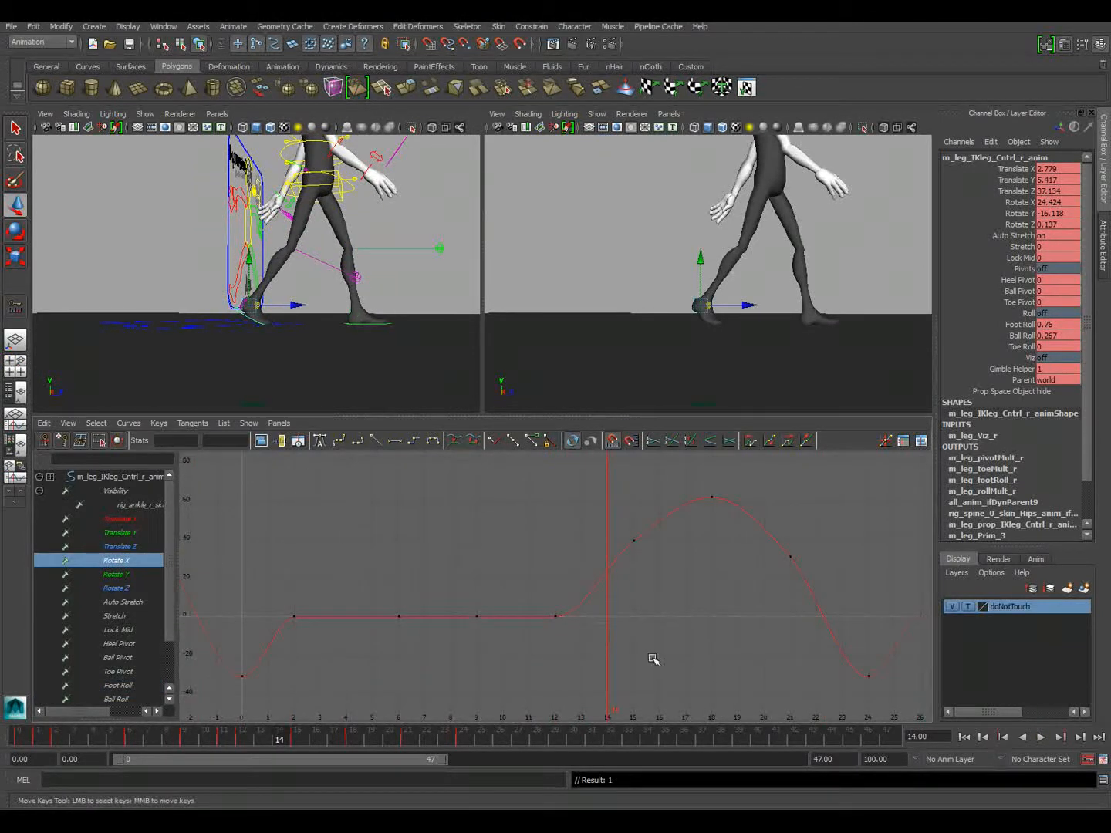
mouse_move(267, 741)
mouse_down()
mouse_move(21, 733)
mouse_move(277, 757)
mouse_move(238, 755)
mouse_move(258, 762)
mouse_move(250, 754)
mouse_up()
drag(518, 587, 587, 639)
middle_drag(588, 639, 563, 636)
mouse_move(239, 745)
mouse_down()
mouse_move(204, 739)
mouse_move(321, 740)
mouse_move(186, 730)
mouse_move(336, 736)
mouse_move(224, 738)
mouse_move(261, 721)
mouse_move(126, 702)
mouse_move(166, 720)
mouse_move(307, 722)
mouse_move(109, 703)
mouse_move(298, 697)
mouse_move(180, 698)
mouse_move(280, 694)
mouse_move(193, 694)
mouse_move(213, 685)
mouse_move(223, 697)
mouse_up()
Isolate the spine root's Translate Z curve and raise its keys at frames 9 and 12 slightly
click(285, 187)
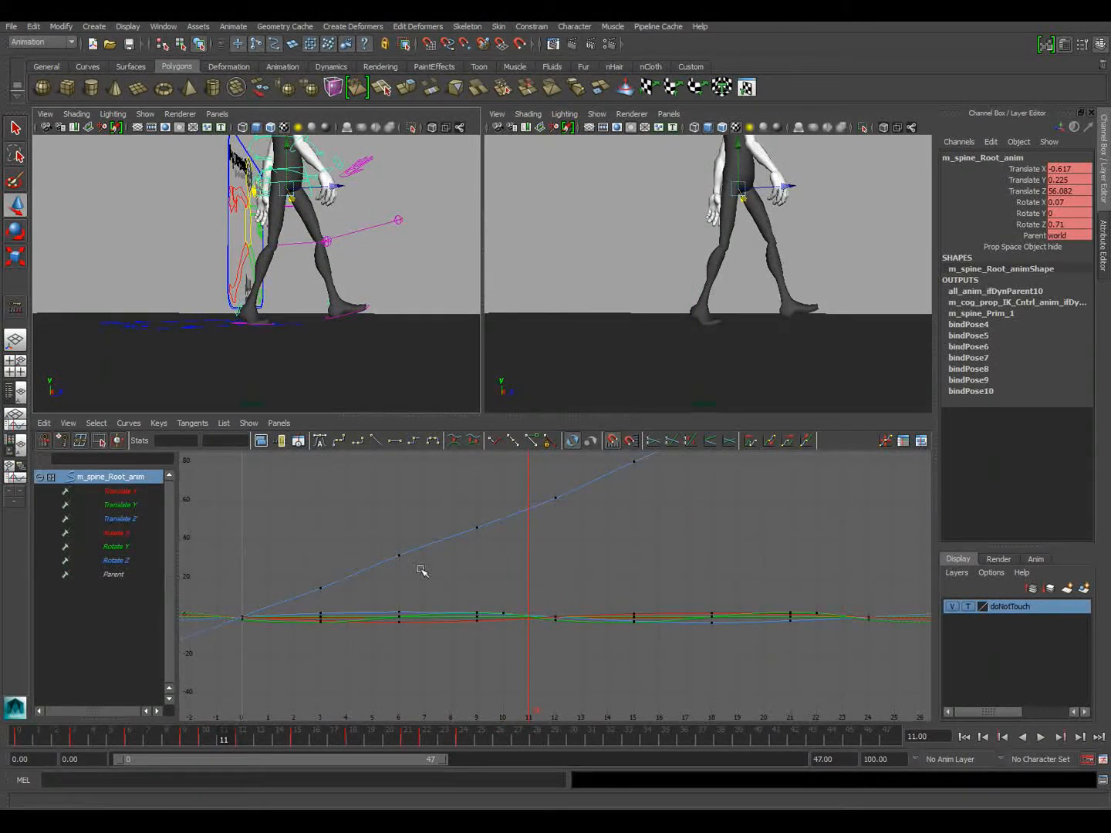
click(137, 518)
click(261, 441)
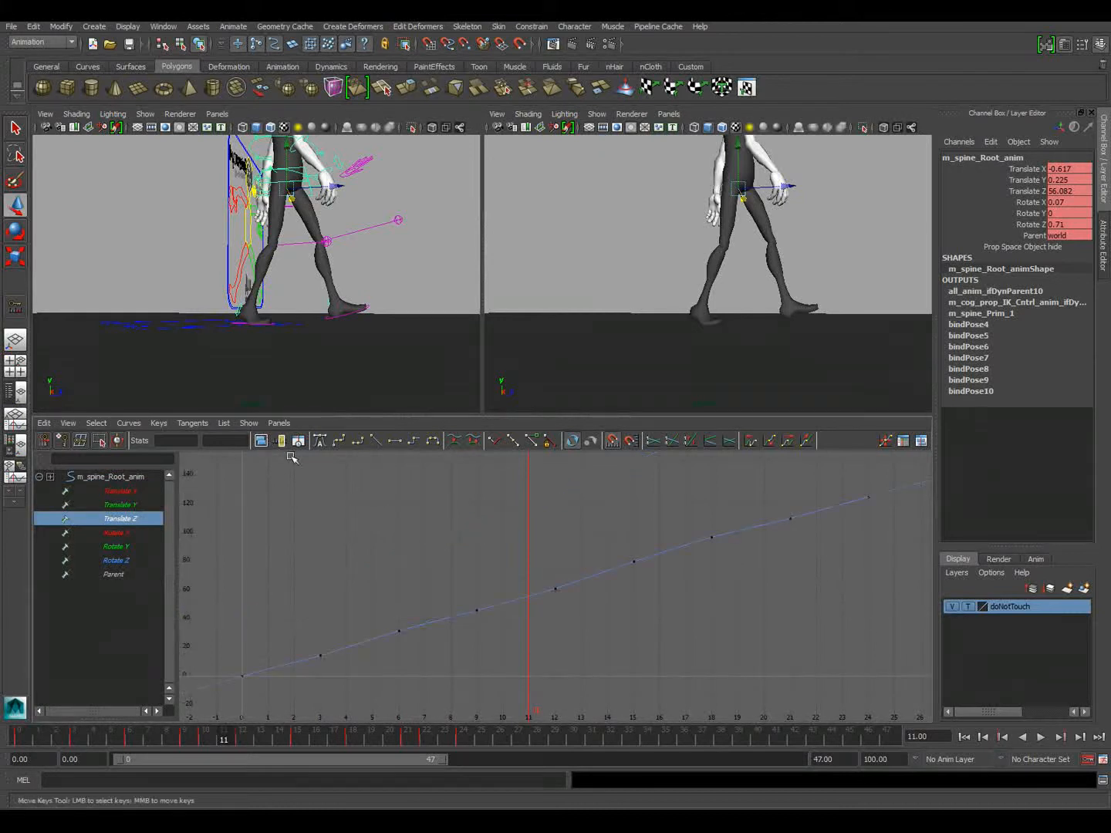
alt+right_drag(494, 652, 489, 621)
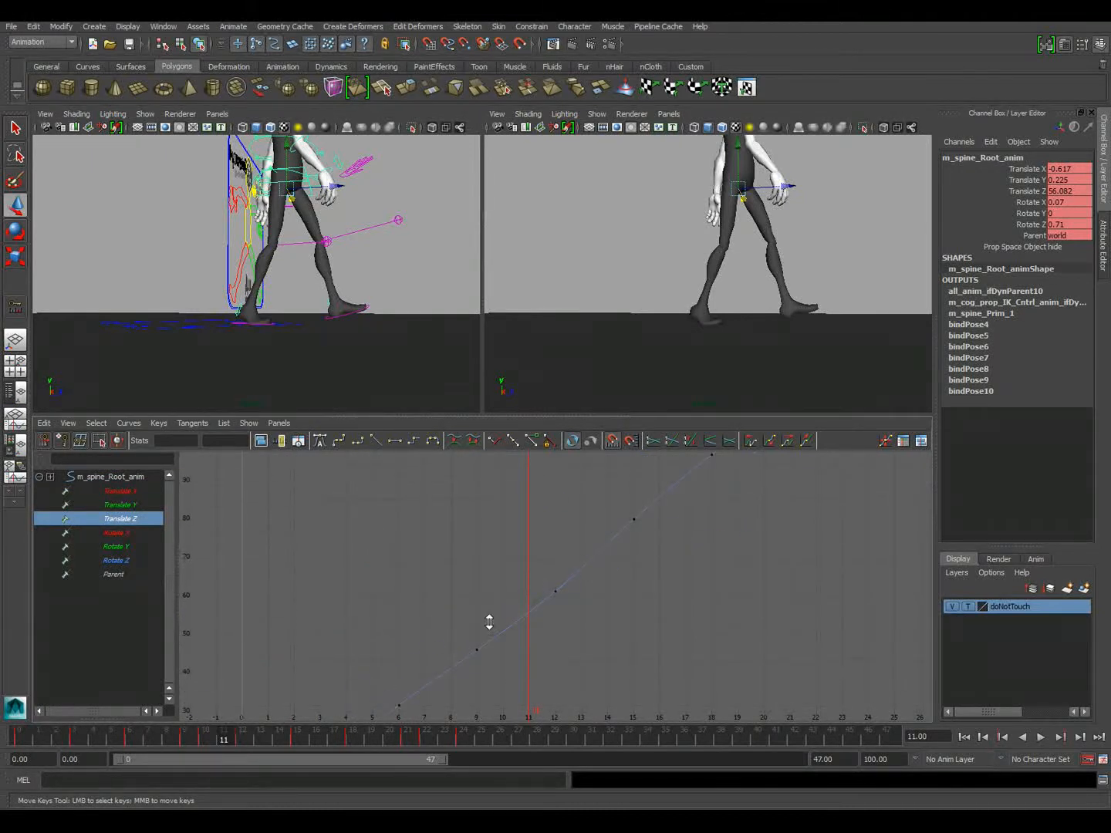
drag(589, 662, 588, 662)
mouse_move(582, 670)
shift+middle_down()
mouse_move(583, 652)
mouse_move(580, 665)
shift+middle_up()
key(ctrl+z)
key(ctrl+z)
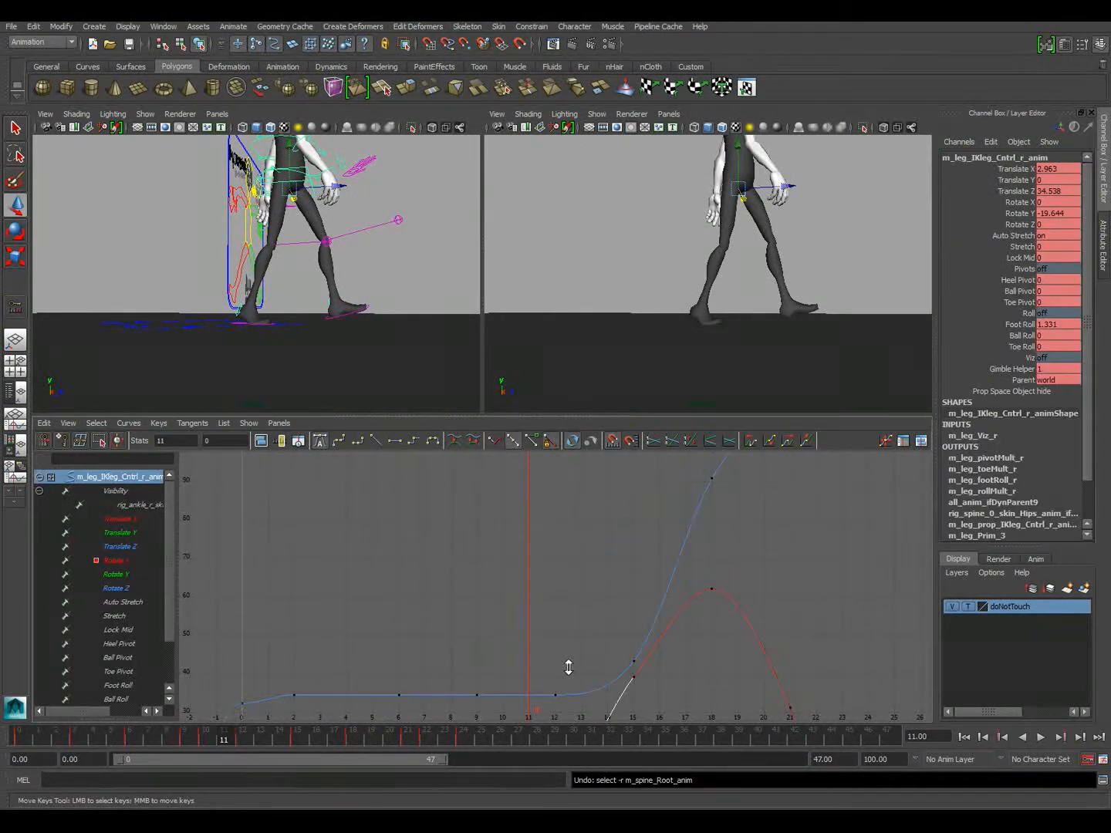
click(129, 545)
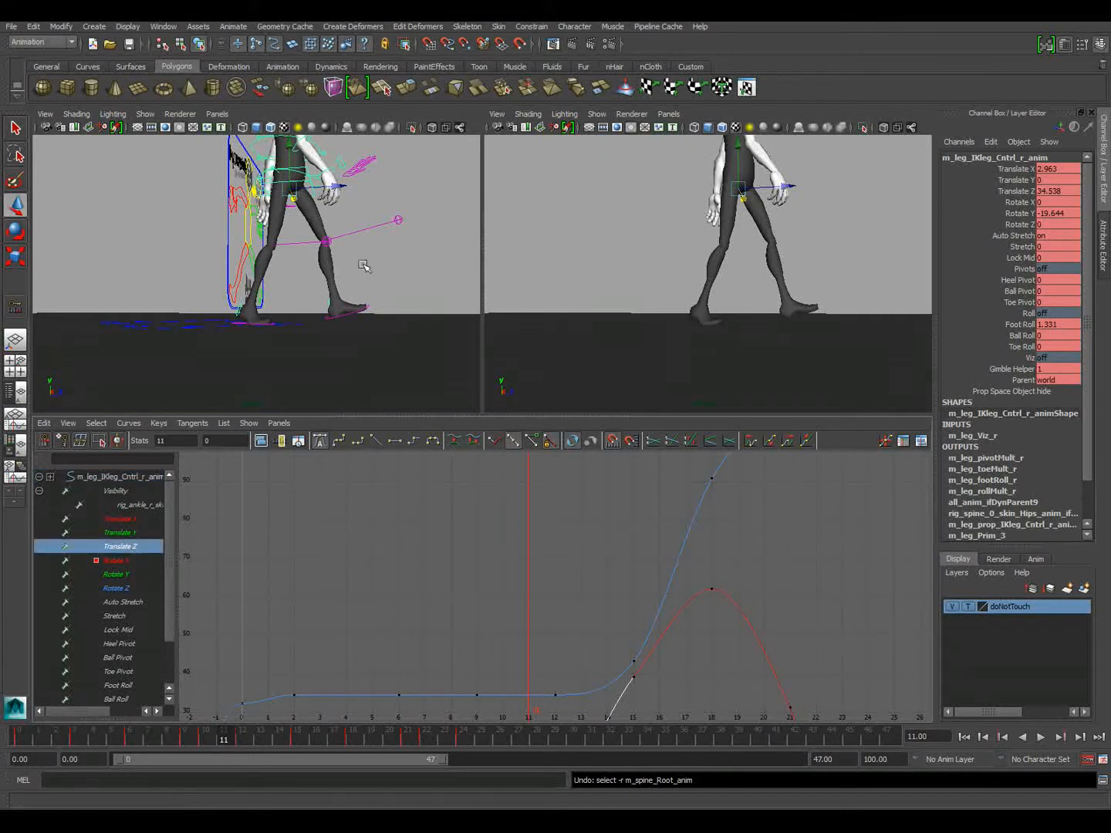
click(260, 442)
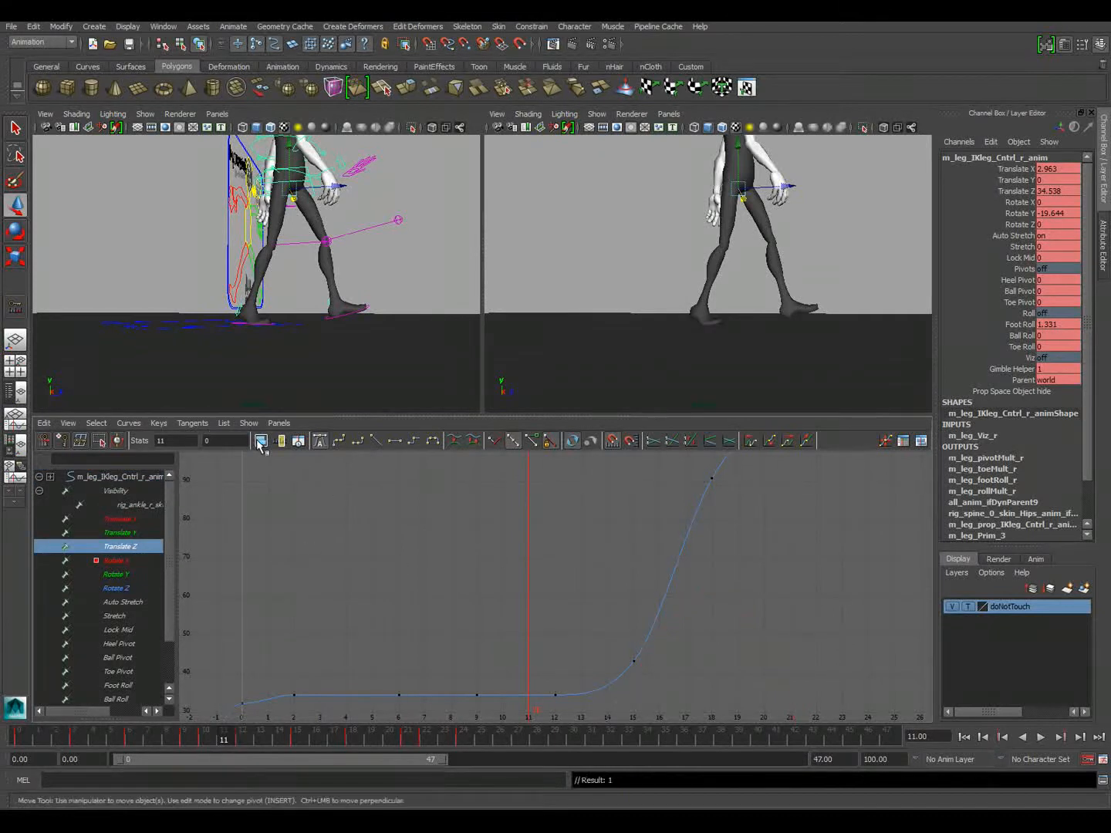
alt+middle_drag(490, 647, 406, 586)
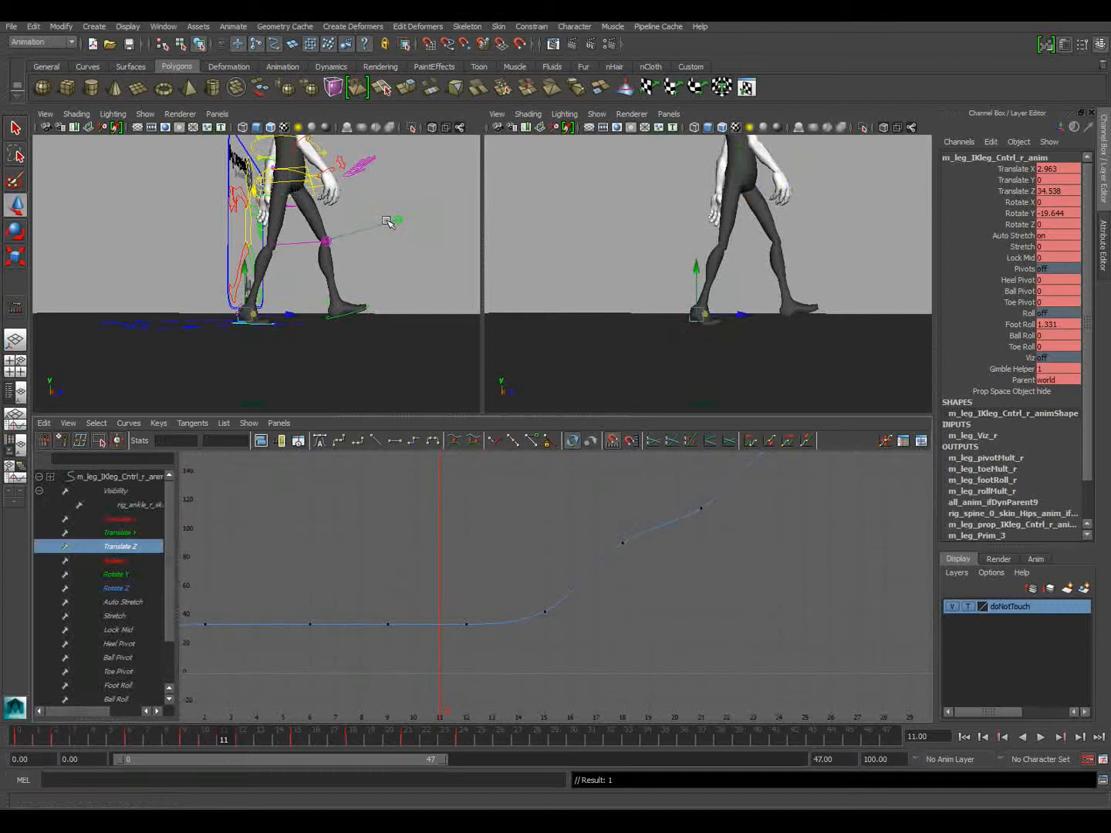
Lower the spine root's Translate Z keys at frames 15 and 18 to about 78.7 and 95.6
click(332, 179)
click(306, 181)
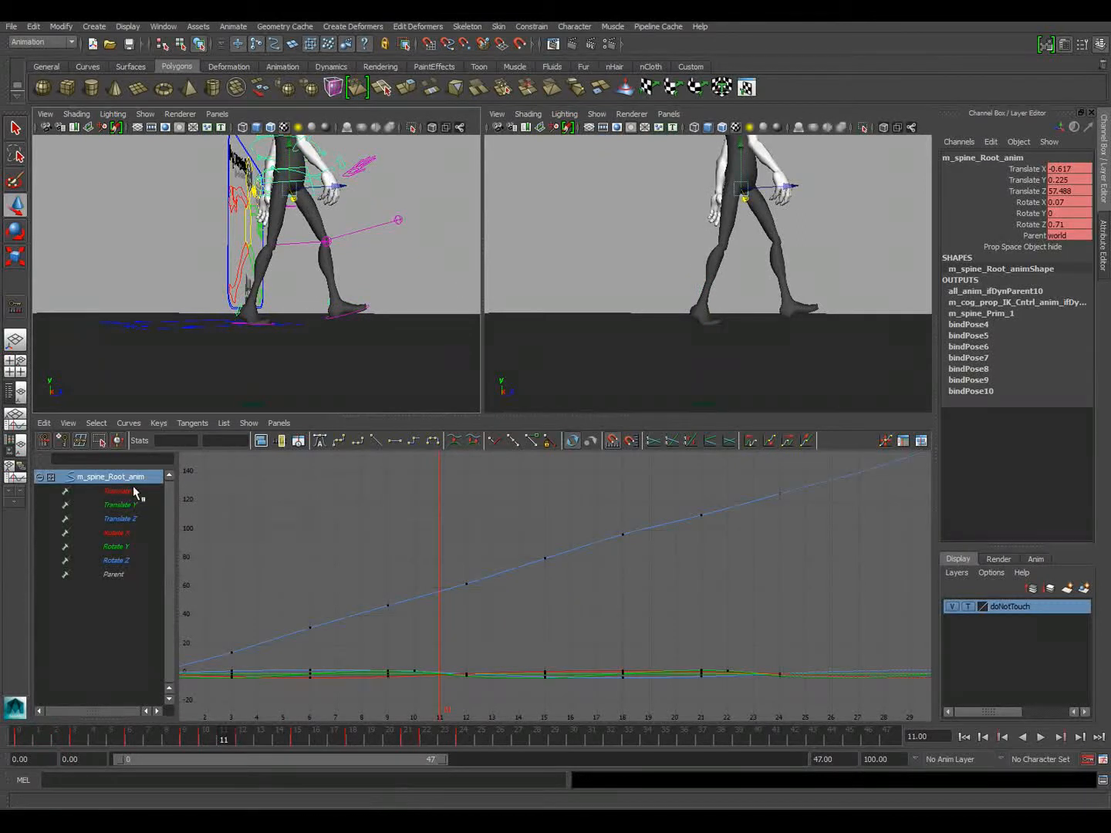
click(121, 519)
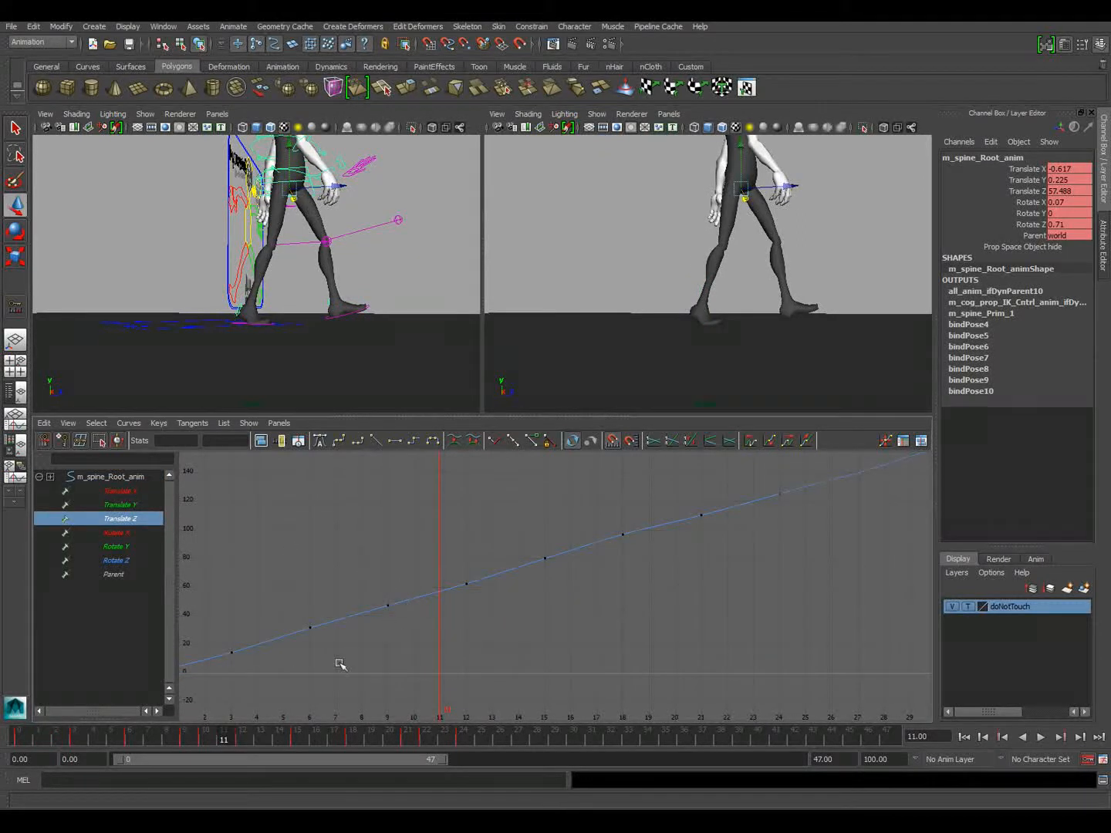
drag(206, 739, 299, 738)
drag(518, 507, 629, 589)
shift+middle_drag(628, 591, 627, 592)
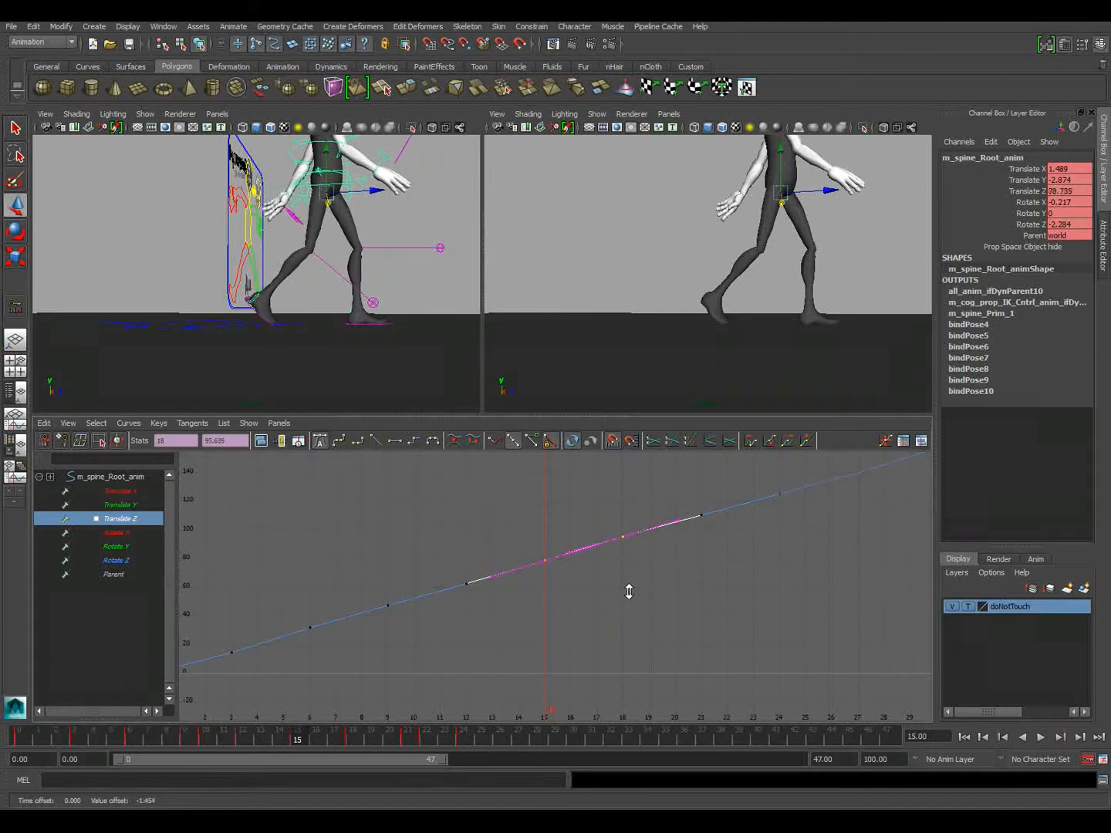
Scrub to frame 13, select the right foot's IK control, and move its Translate Y key from frame 12 to frame 11
drag(293, 738, 261, 740)
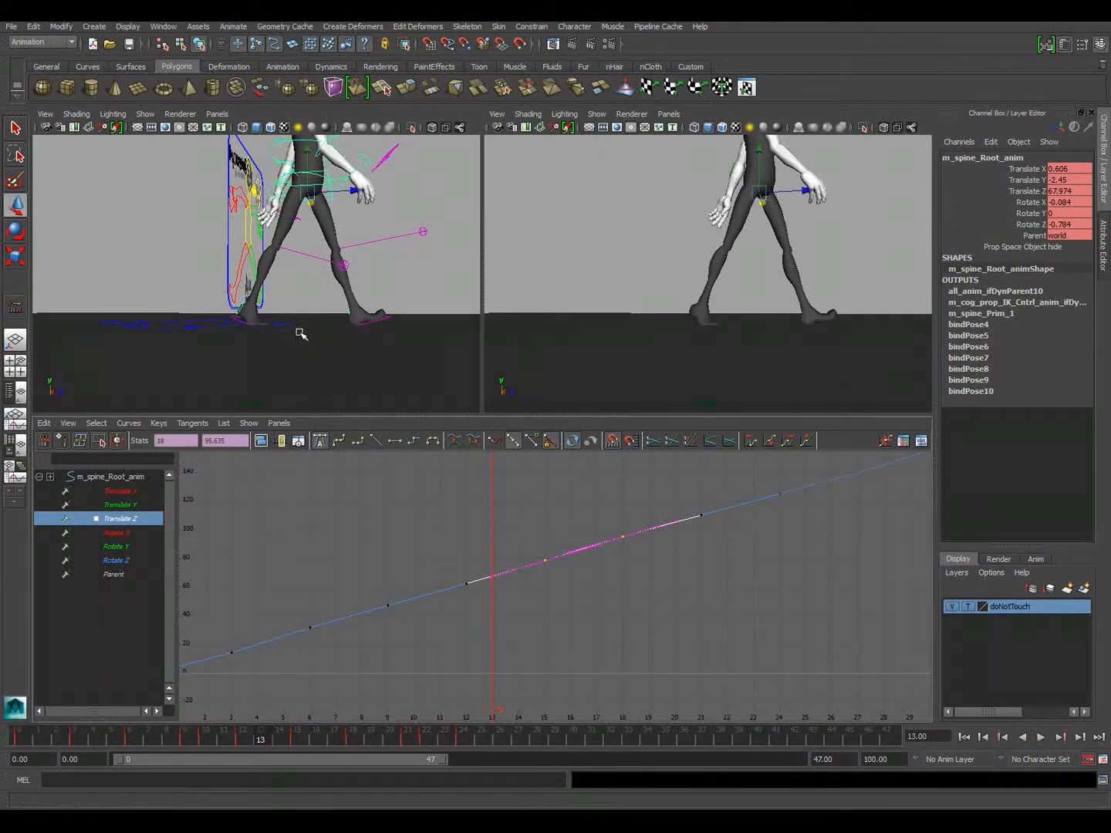
click(239, 319)
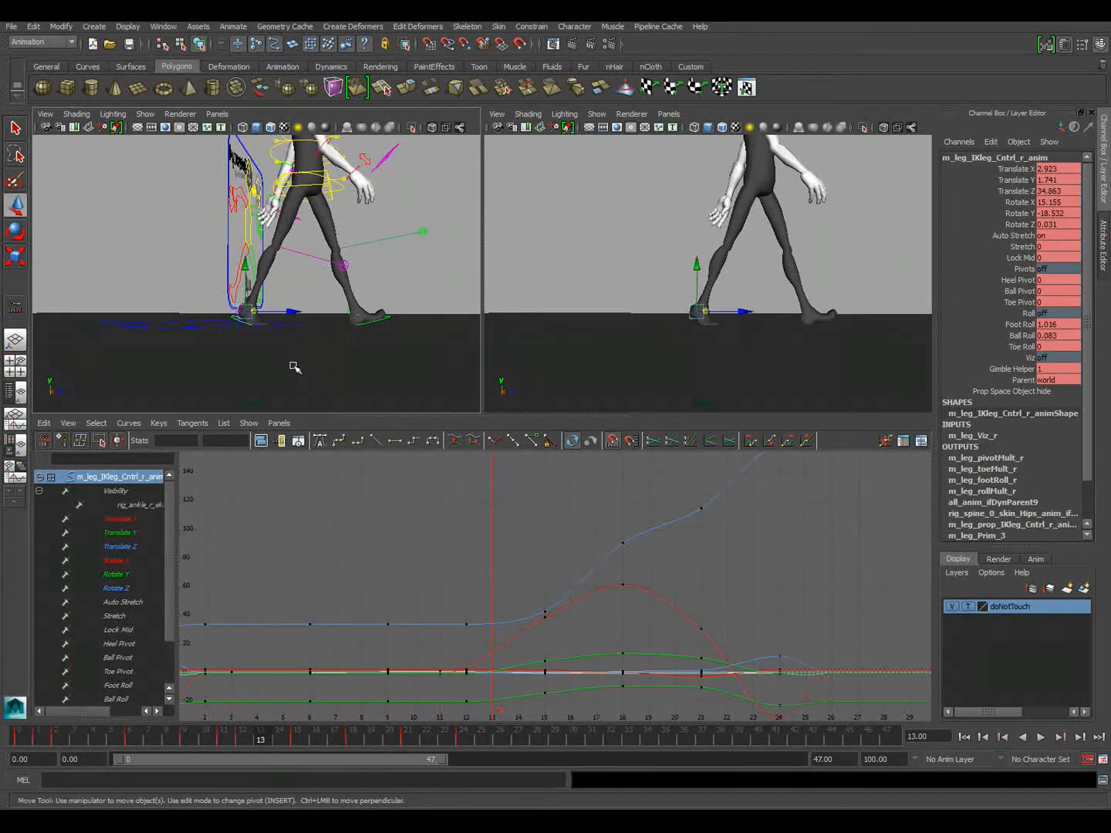
alt+right_drag(186, 355, 375, 378)
alt+middle_drag(375, 379, 359, 318)
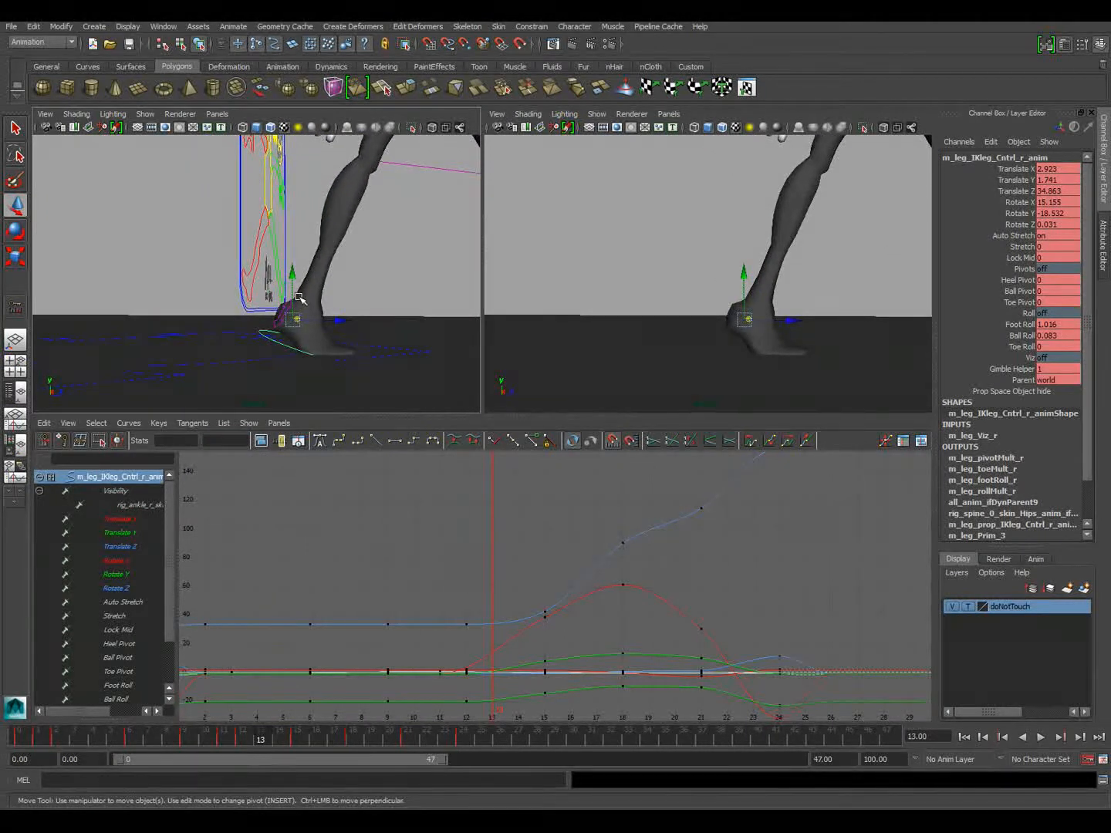
key(.)
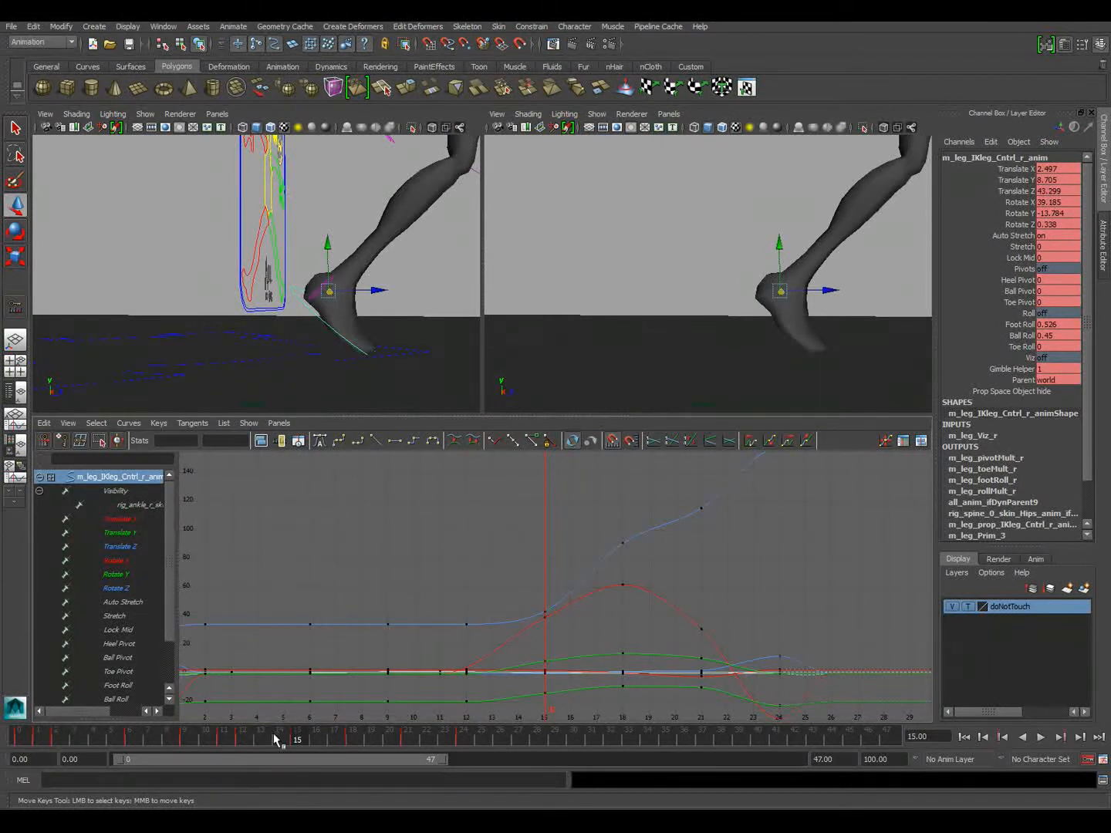
mouse_move(275, 740)
mouse_down()
mouse_move(240, 742)
mouse_move(267, 739)
mouse_up()
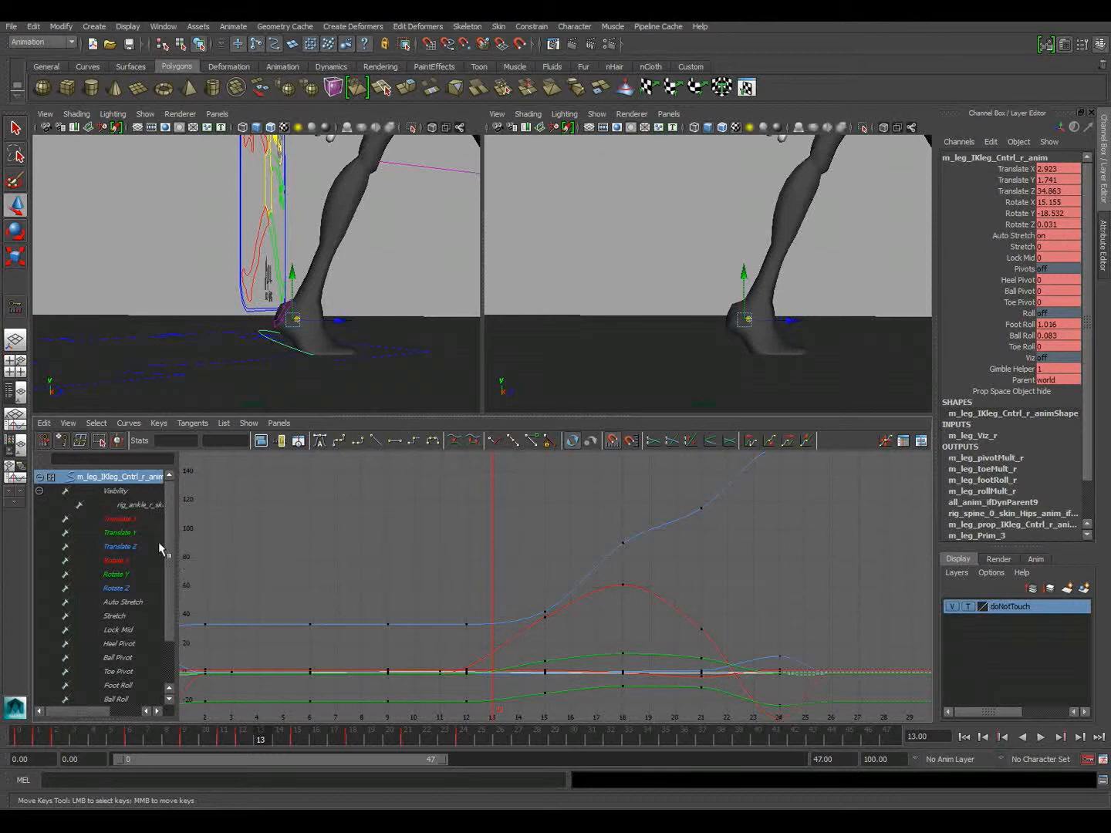
click(124, 533)
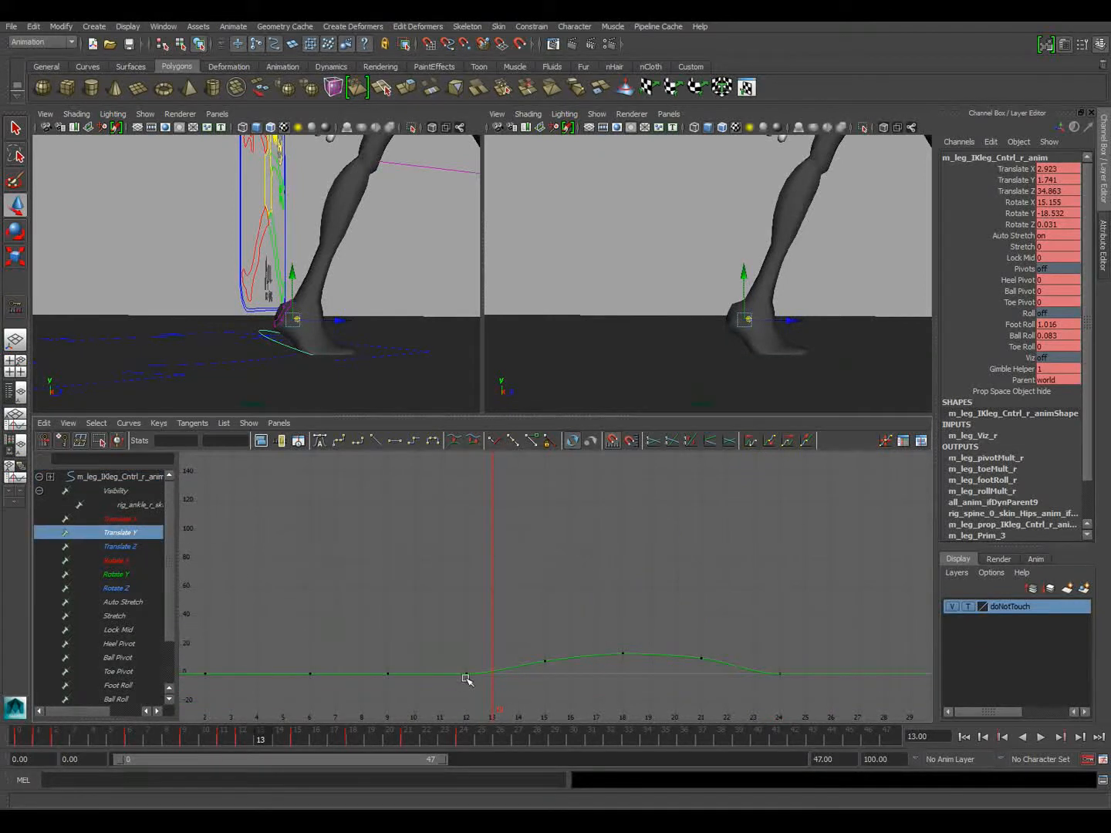
alt+middle_drag(483, 691, 479, 645)
drag(468, 630, 503, 648)
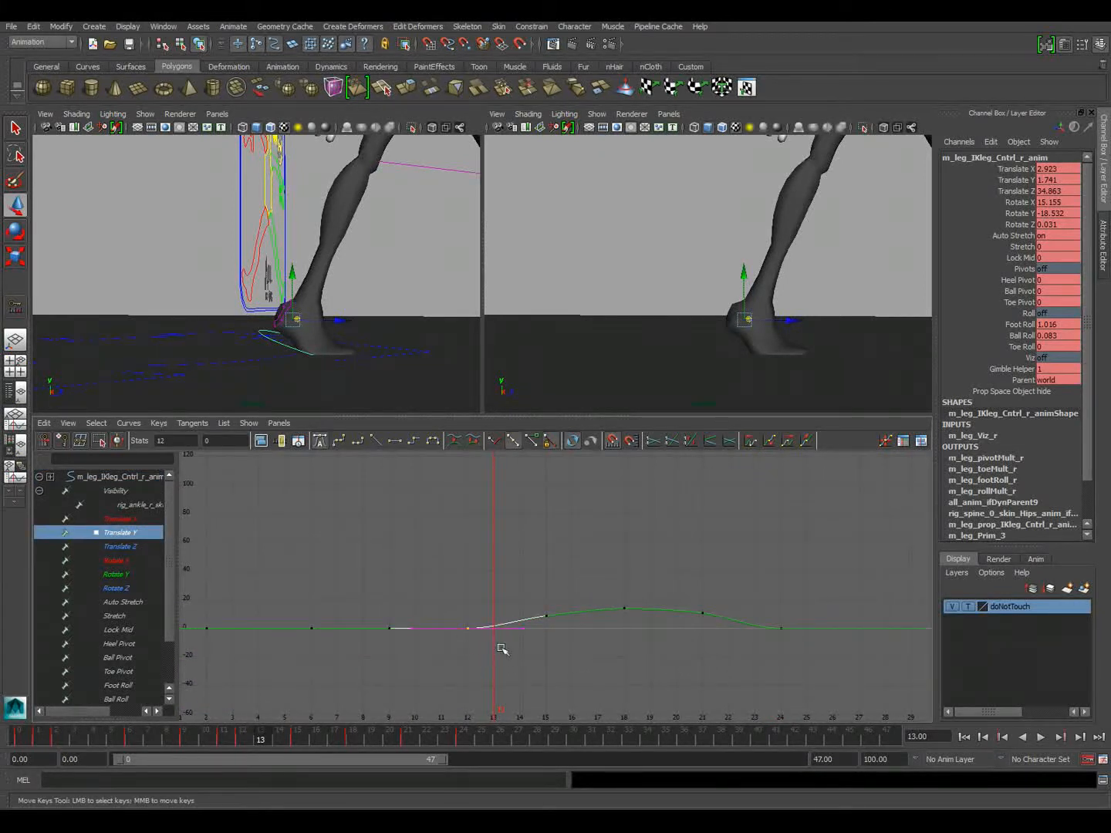
key(a)
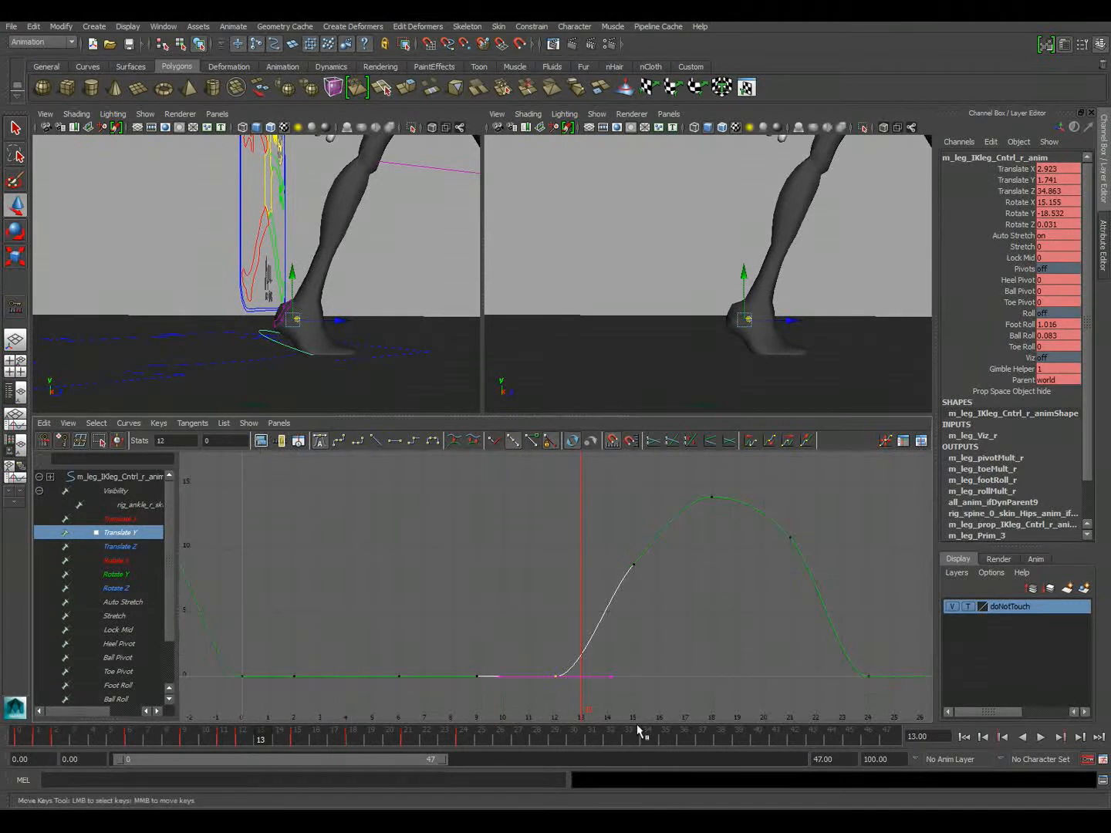
alt+middle_drag(547, 685, 468, 649)
Scrub back to frame 6 and play the walk with the full character in view to check the motion, stopping playback when done
drag(243, 737, 127, 736)
alt+right_drag(251, 254, 174, 248)
alt+drag(174, 248, 188, 266)
alt+right_drag(188, 265, 159, 266)
alt+middle_drag(160, 268, 156, 334)
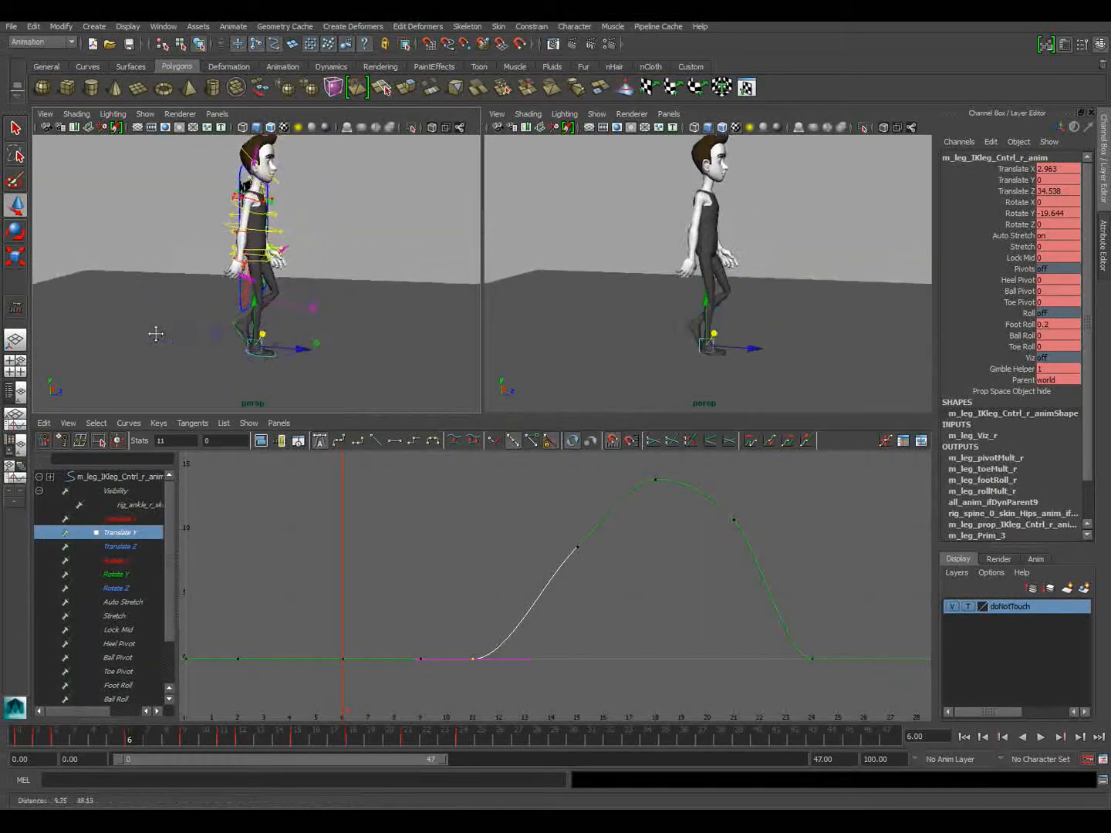
click(1040, 737)
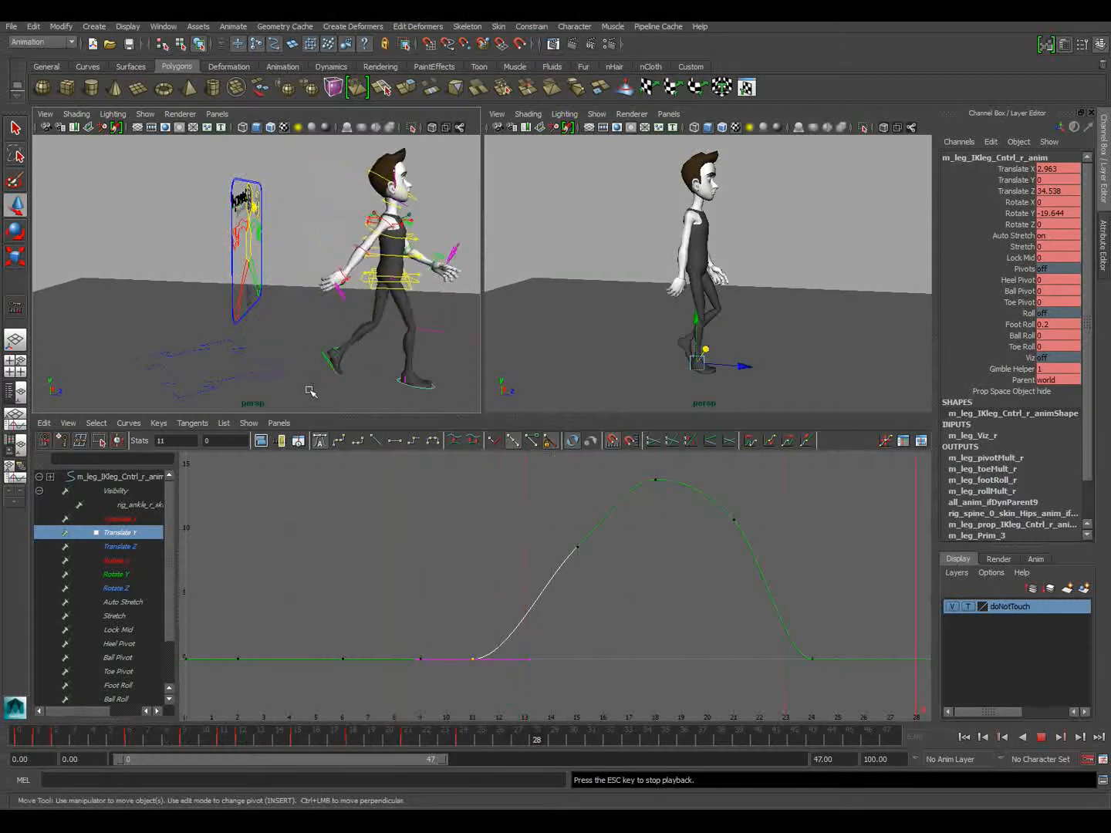
key(Escape)
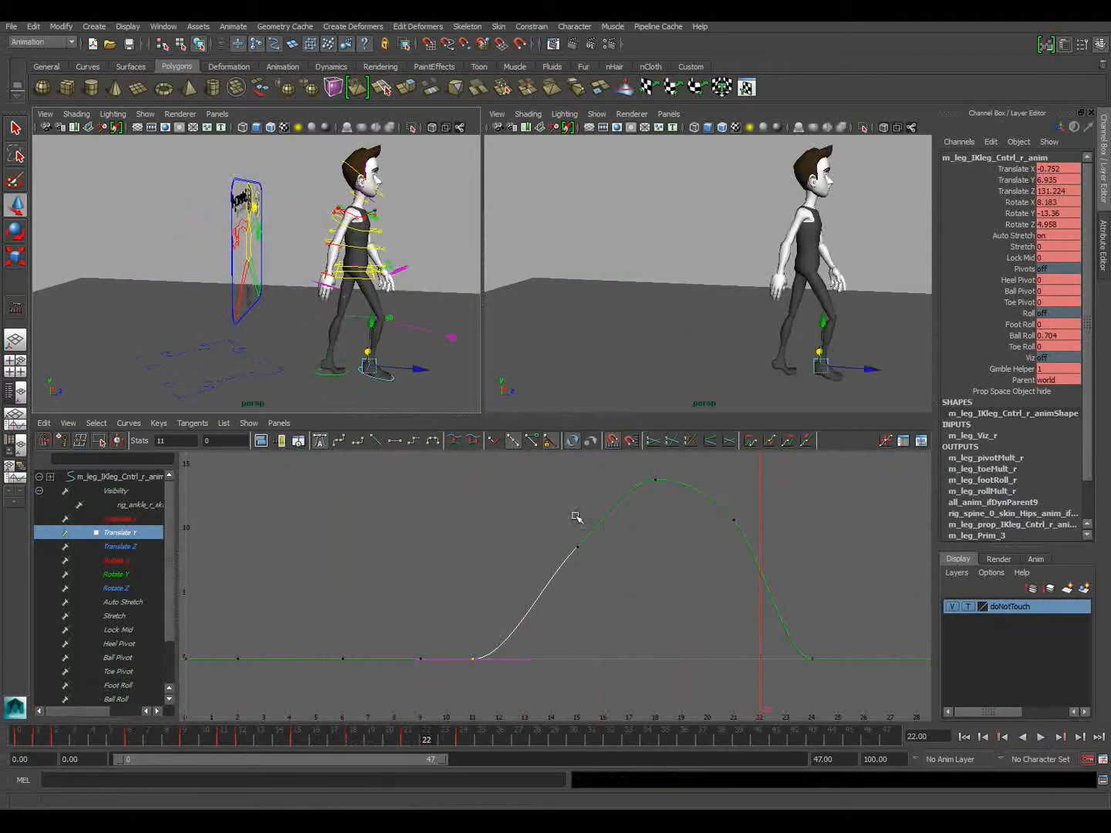